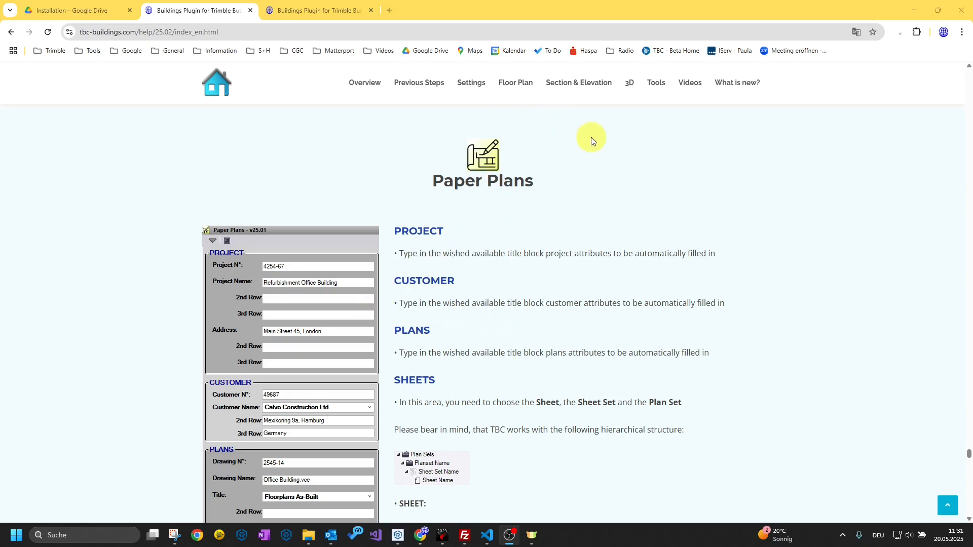
# - Read the Paper Plans help page's Sheets section on the plan set, sheet set and sheet hierarchy
pyautogui.scroll(-9, 517, 254)
pyautogui.scroll(7, 519, 250)
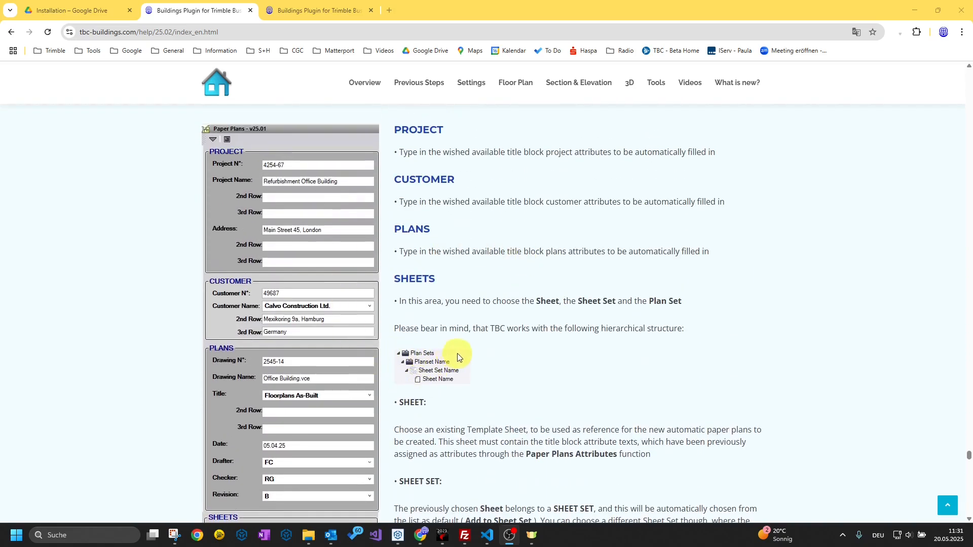
pyautogui.keyDown('ctrl'); pyautogui.scroll(5, 457, 356); pyautogui.keyUp('ctrl')
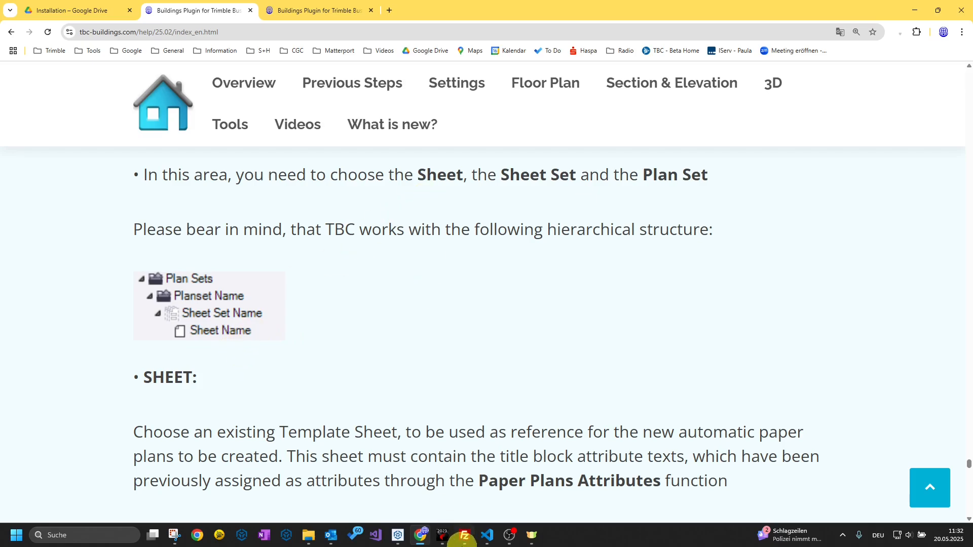
# - Switch to ARES Commander, examine the frame, title block and notes of Title Block_Sample.dwg, and close the drawing
pyautogui.click(397, 536)
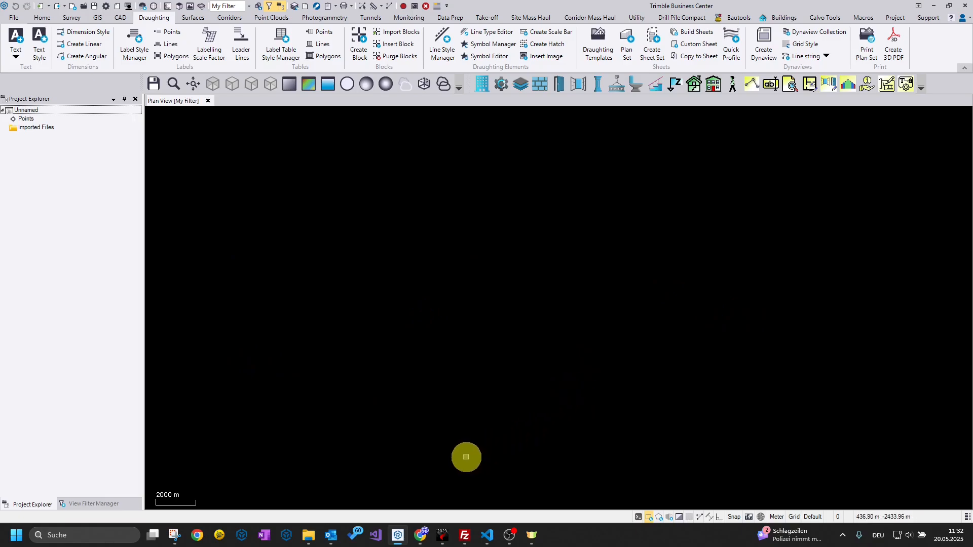
pyautogui.click(443, 535)
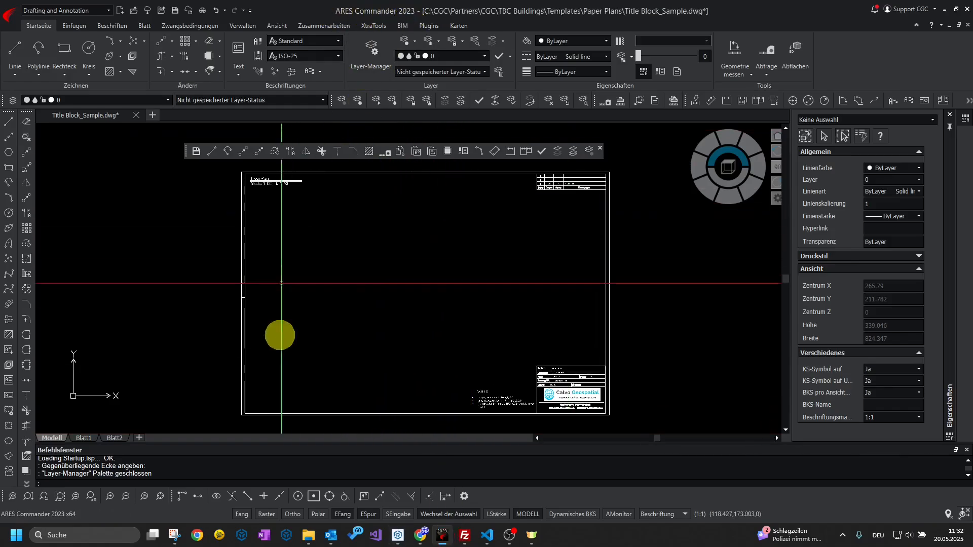
pyautogui.scroll(5, 527, 404)
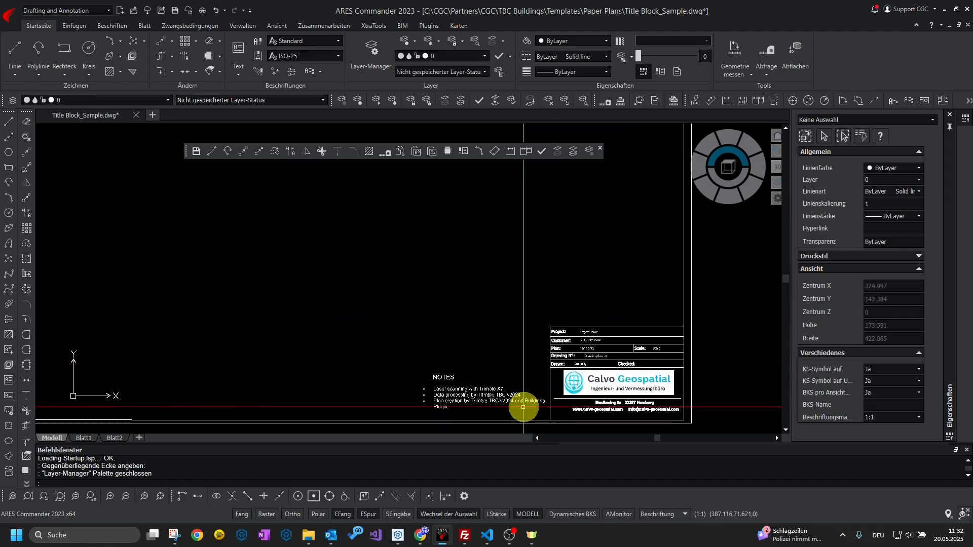
pyautogui.scroll(-4, 446, 350)
pyautogui.scroll(-3, 447, 350)
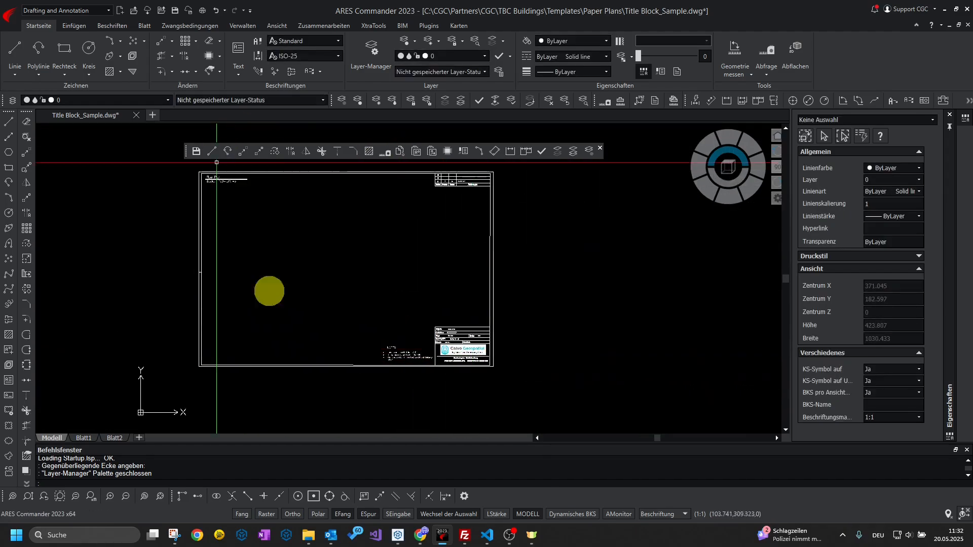
pyautogui.scroll(2, 479, 183)
pyautogui.scroll(-2, 463, 304)
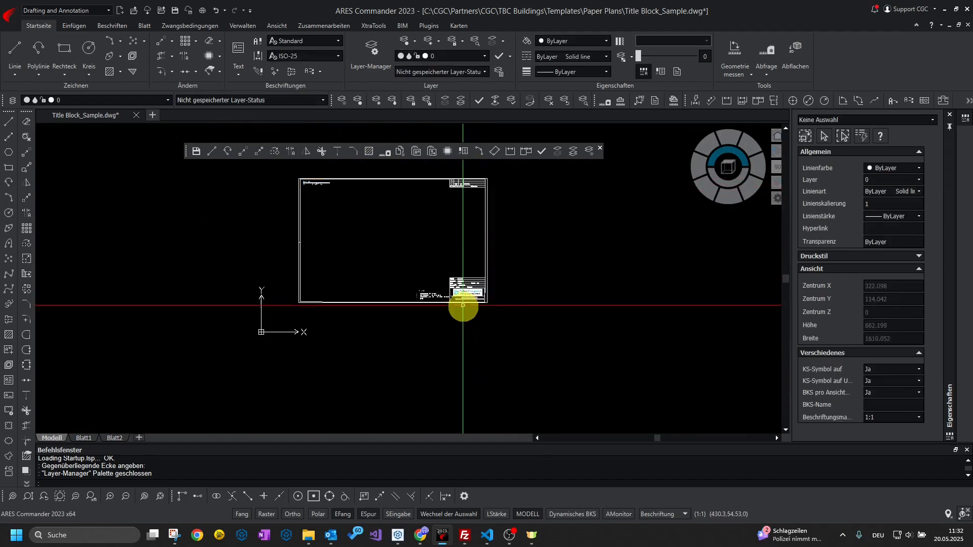
pyautogui.scroll(5, 462, 257)
pyautogui.scroll(-4, 443, 222)
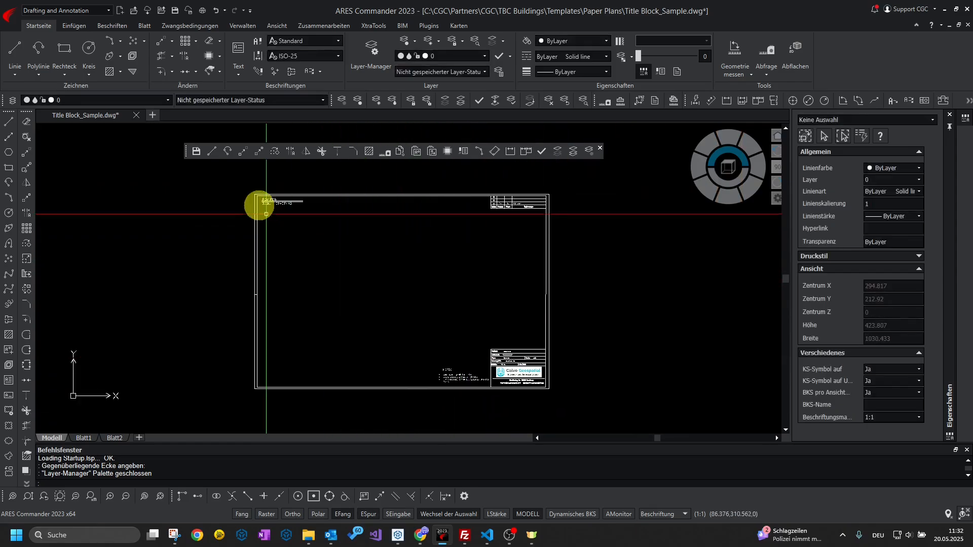
pyautogui.scroll(5, 260, 206)
pyautogui.scroll(-4, 368, 231)
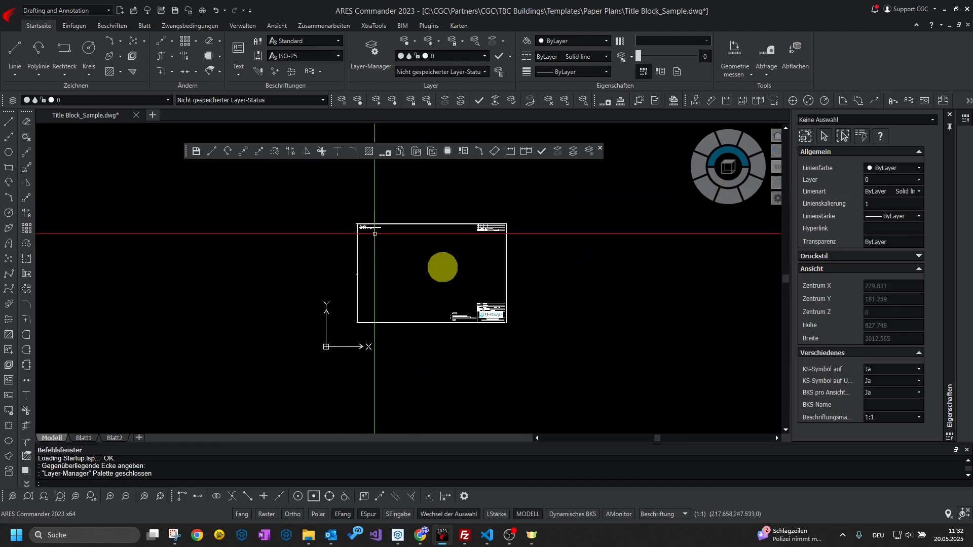
pyautogui.click(136, 116)
# - Switch to Trimble Business Center and import Title Block_Sample.dwg from the Paper Plans folder into the plan view
pyautogui.hotkey('alt', 'Tab')
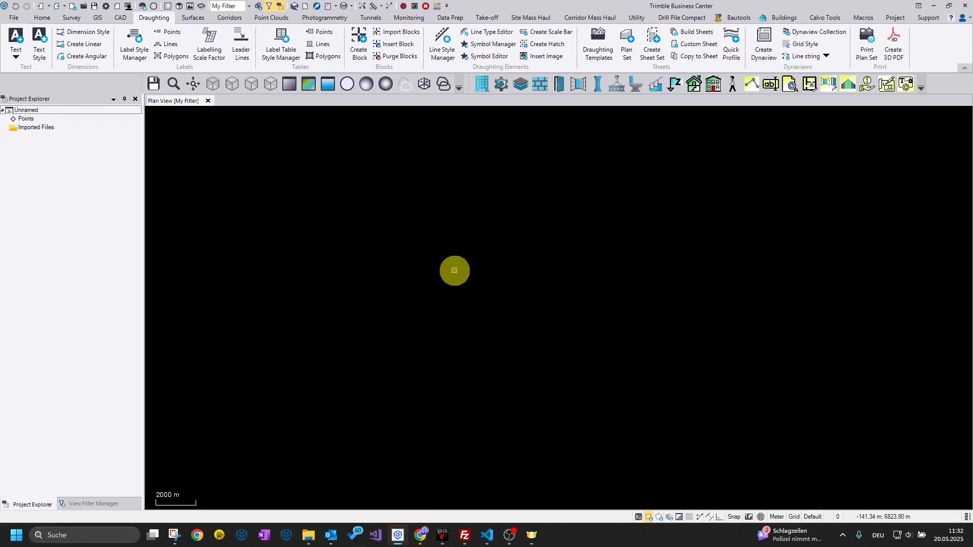
pyautogui.moveTo(312, 545)
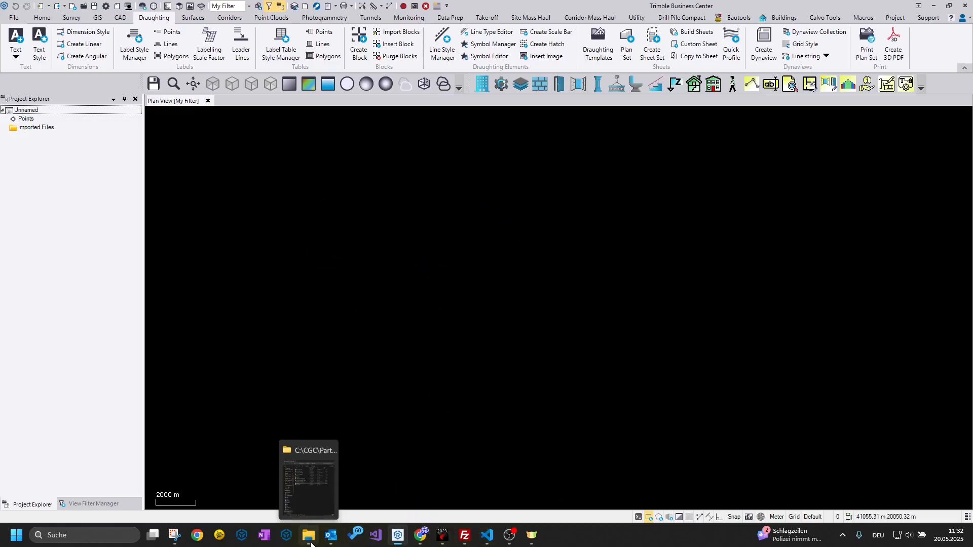
pyautogui.click(310, 480)
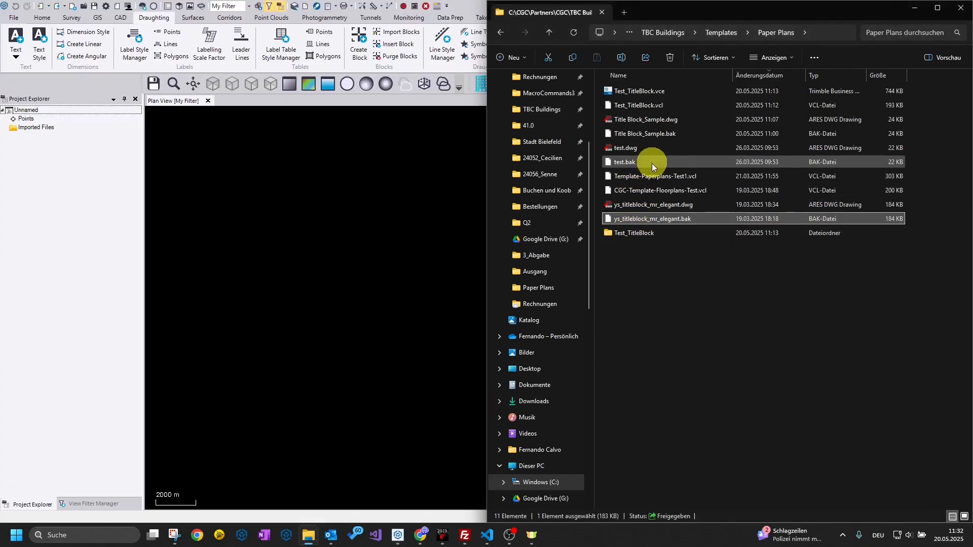
pyautogui.click(654, 121)
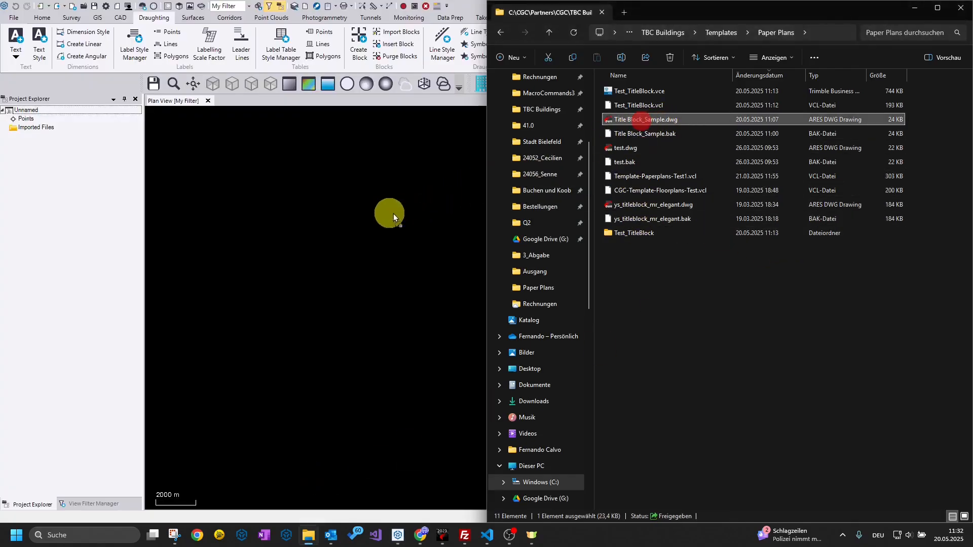
pyautogui.moveTo(393, 214); pyautogui.dragTo(357, 223)
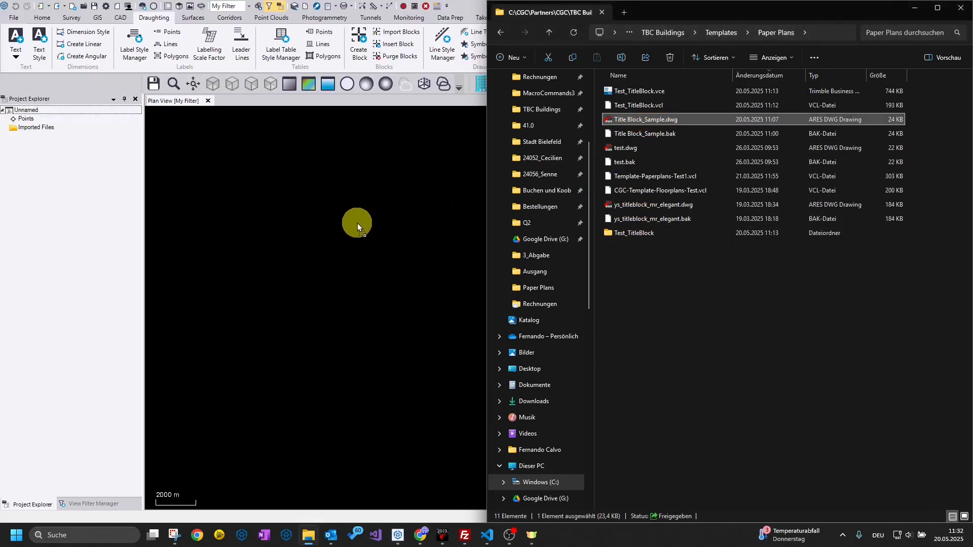
pyautogui.click(913, 11)
pyautogui.click(544, 281)
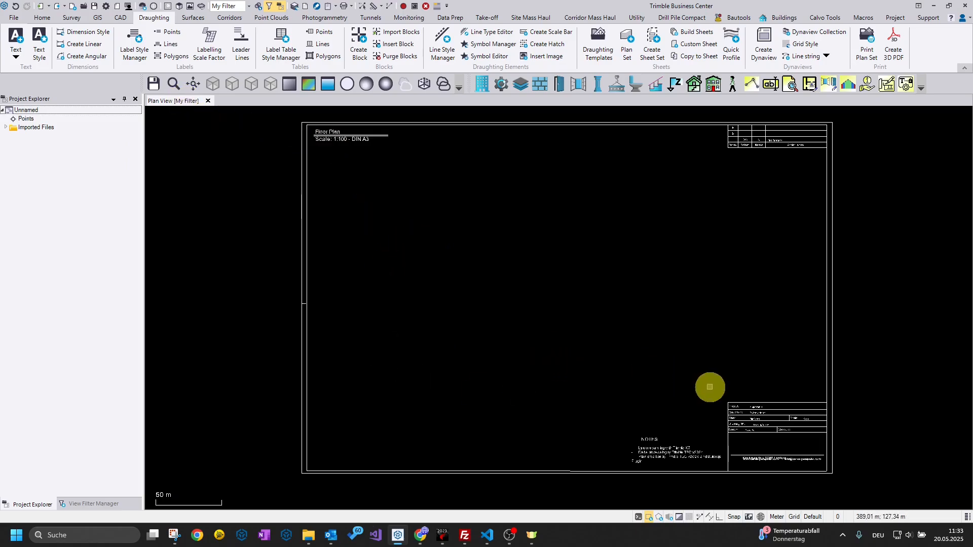
# - Select the imported title block frame and show its properties
pyautogui.click(663, 451)
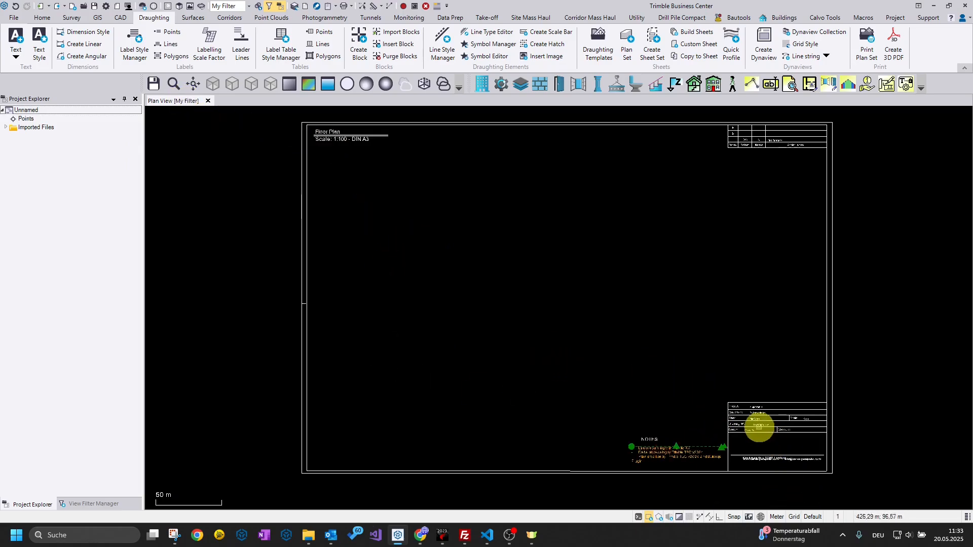
pyautogui.click(754, 418)
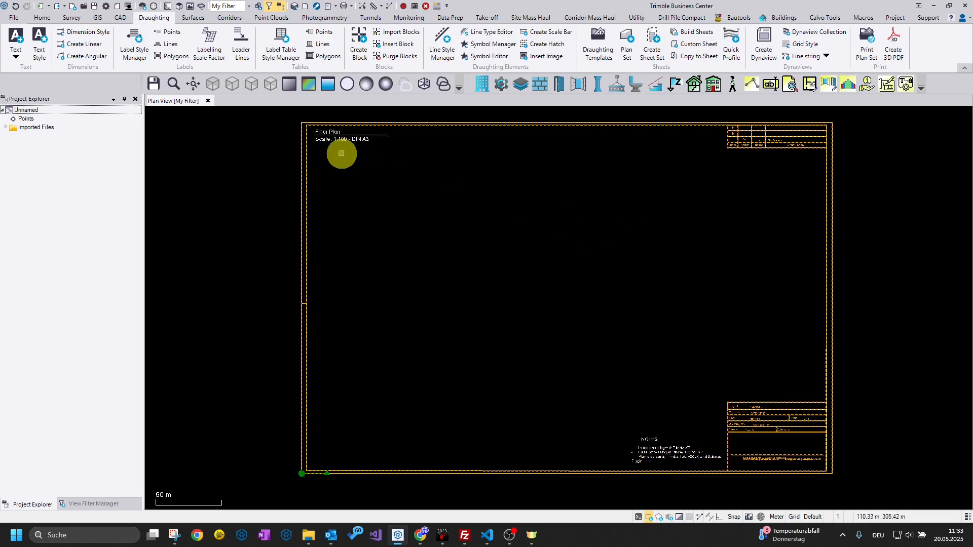
pyautogui.rightClick(495, 228)
pyautogui.click(556, 325)
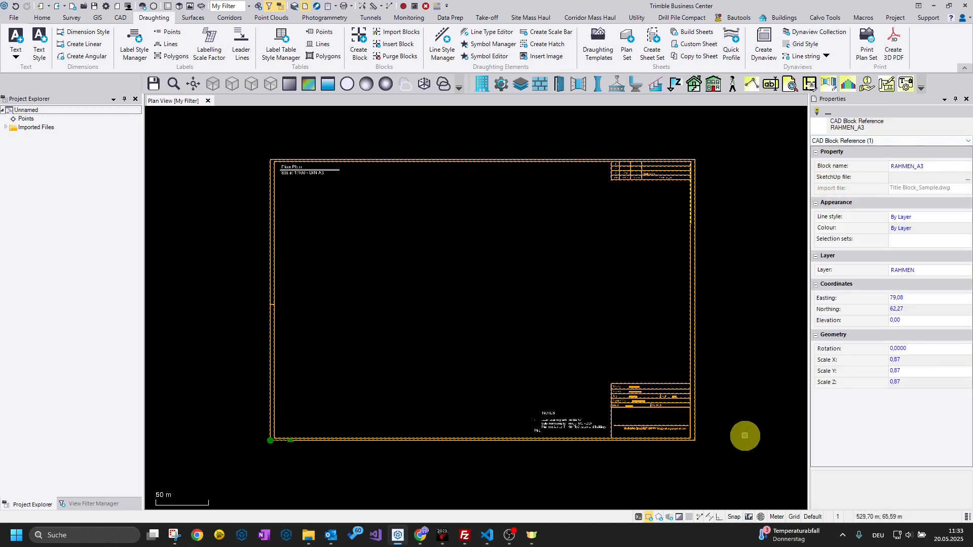
# - Explode the RAHMEN_A3 block reference with deletion of blocks after exploding
pyautogui.scroll(5, 672, 456)
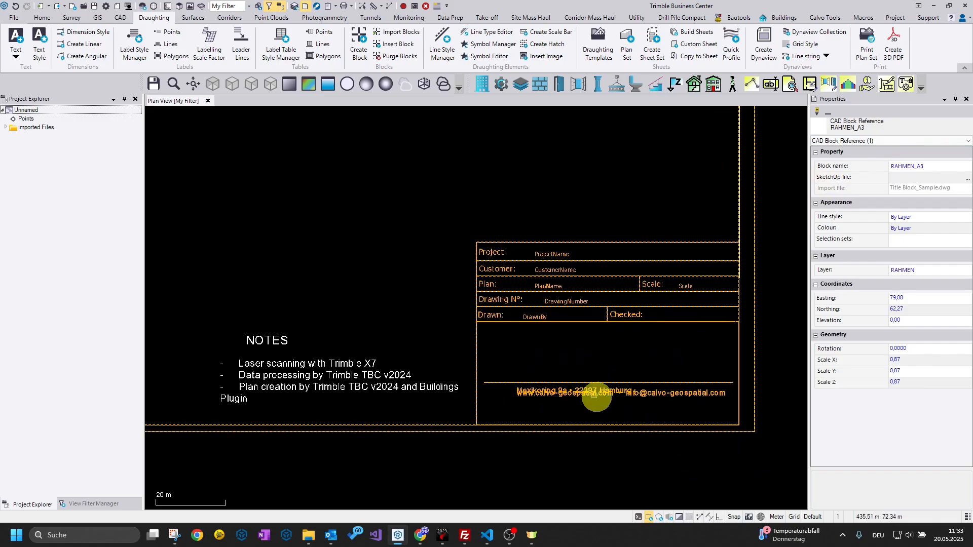
pyautogui.scroll(3, 598, 394)
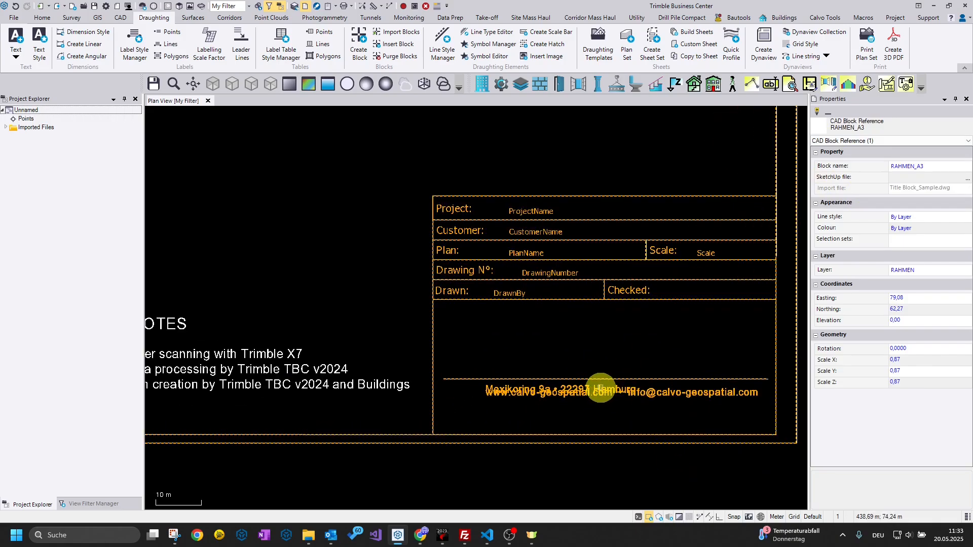
pyautogui.rightClick(601, 391)
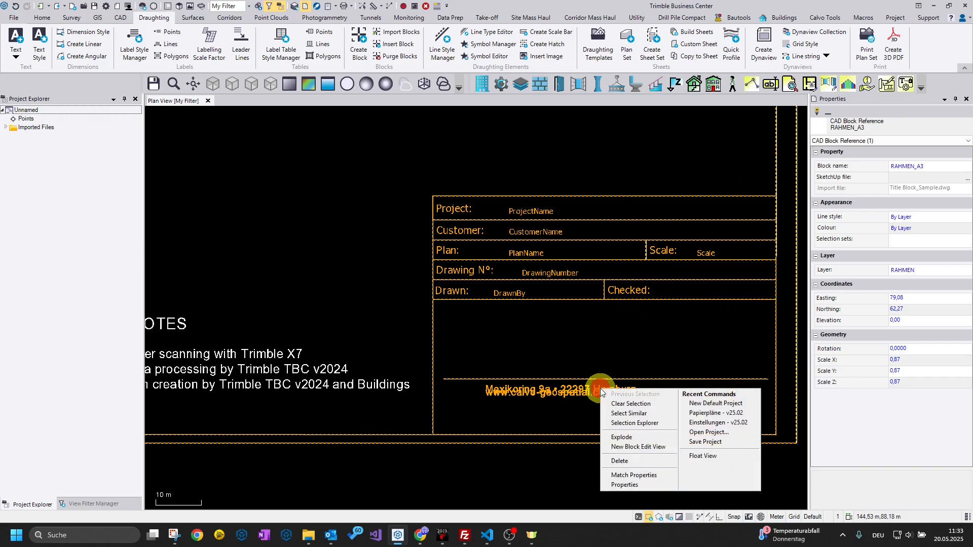
pyautogui.click(622, 436)
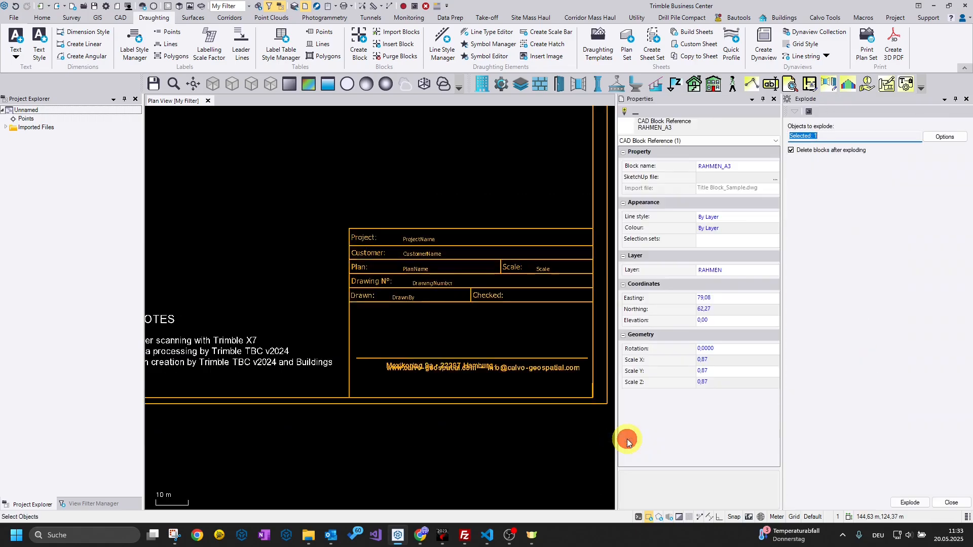
pyautogui.click(902, 503)
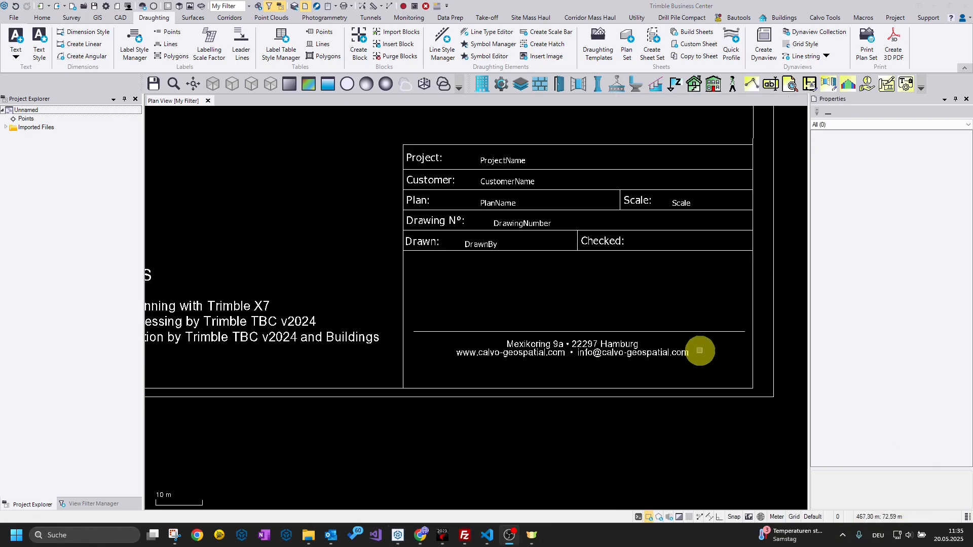
# - Examine the exploded title block's attribute and company texts, and check its outer frame as a separate object
pyautogui.scroll(2, 597, 355)
pyautogui.scroll(-1, 592, 354)
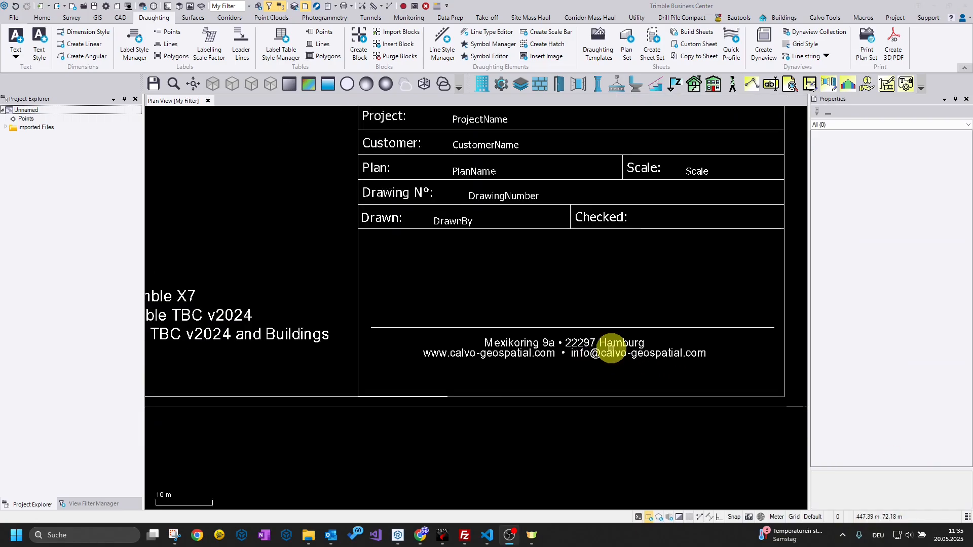
pyautogui.moveTo(592, 354); pyautogui.dragTo(584, 396, button='middle')
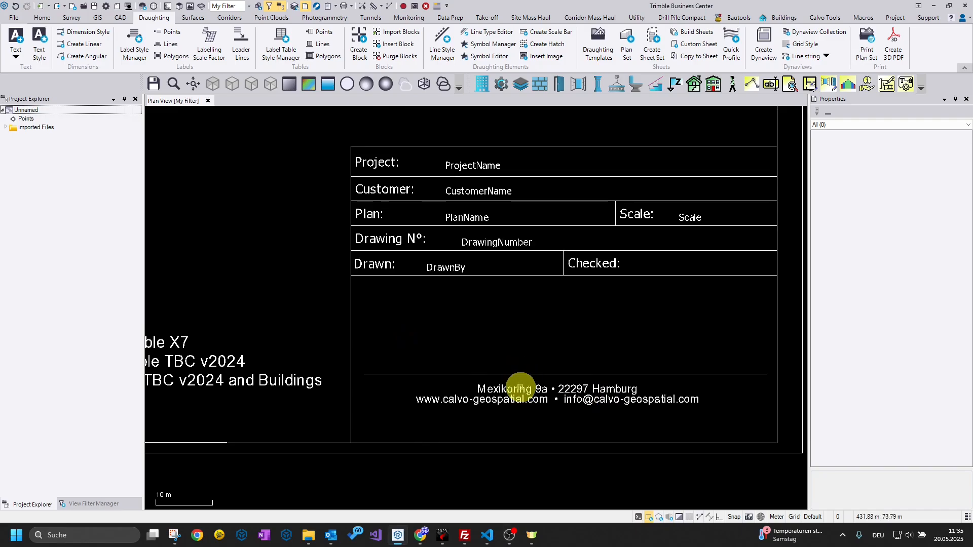
pyautogui.scroll(-1, 551, 396)
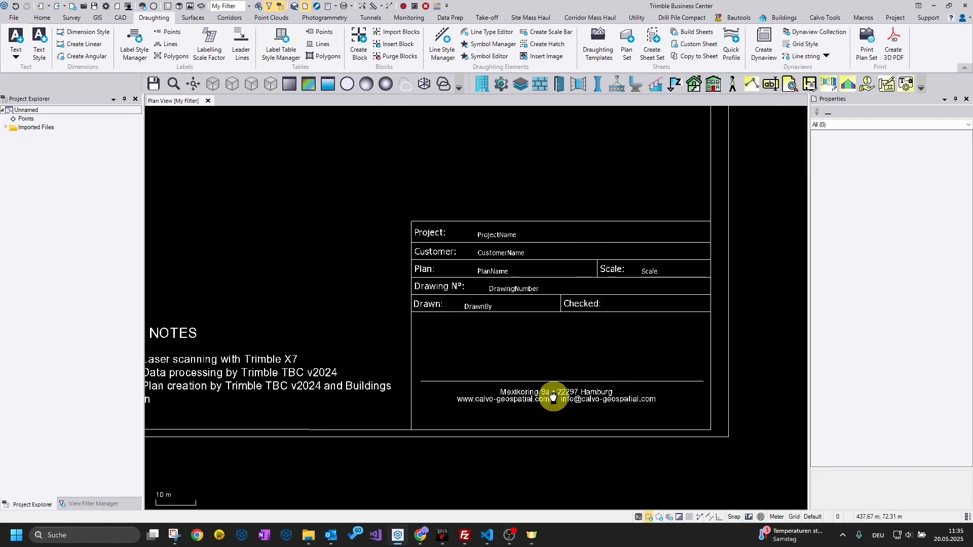
pyautogui.scroll(2, 543, 400)
pyautogui.scroll(-1, 561, 394)
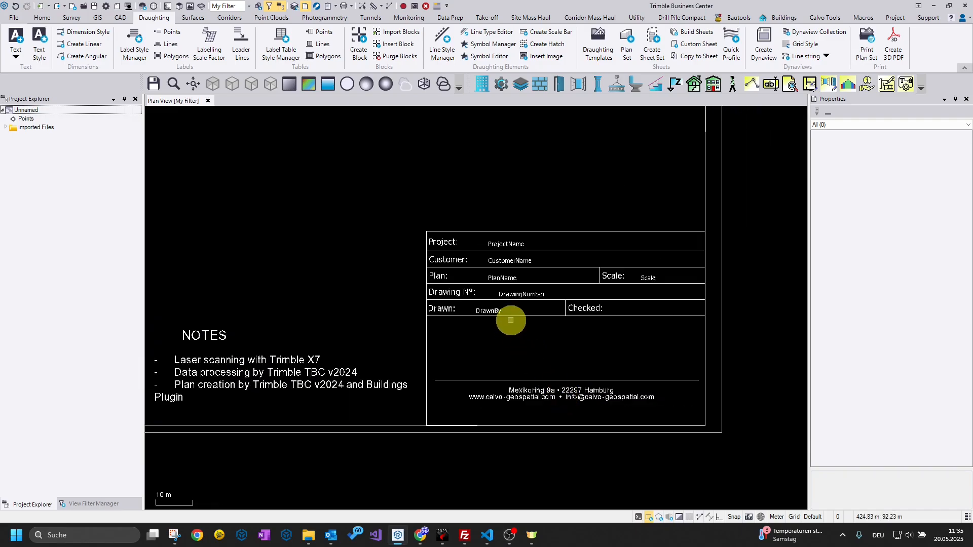
pyautogui.scroll(-3, 536, 351)
pyautogui.click(629, 348)
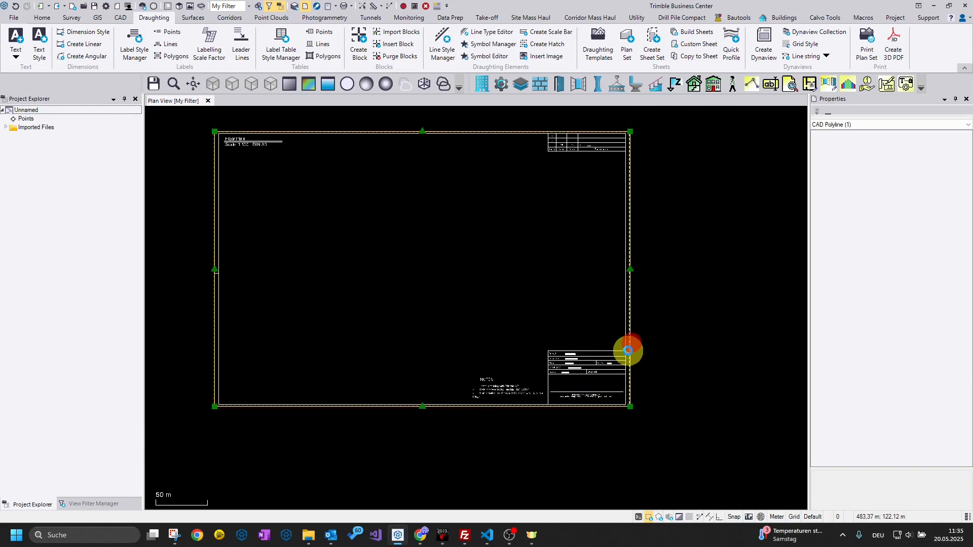
pyautogui.click(749, 305)
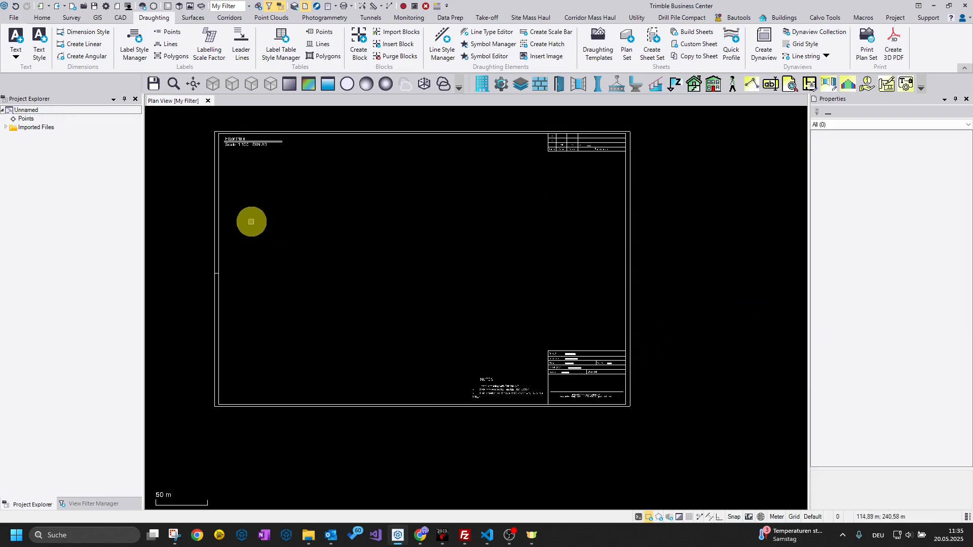
pyautogui.moveTo(471, 390)
pyautogui.mouseDown(button='middle')
pyautogui.moveTo(508, 412)
pyautogui.moveTo(506, 400)
pyautogui.mouseUp(button='middle')
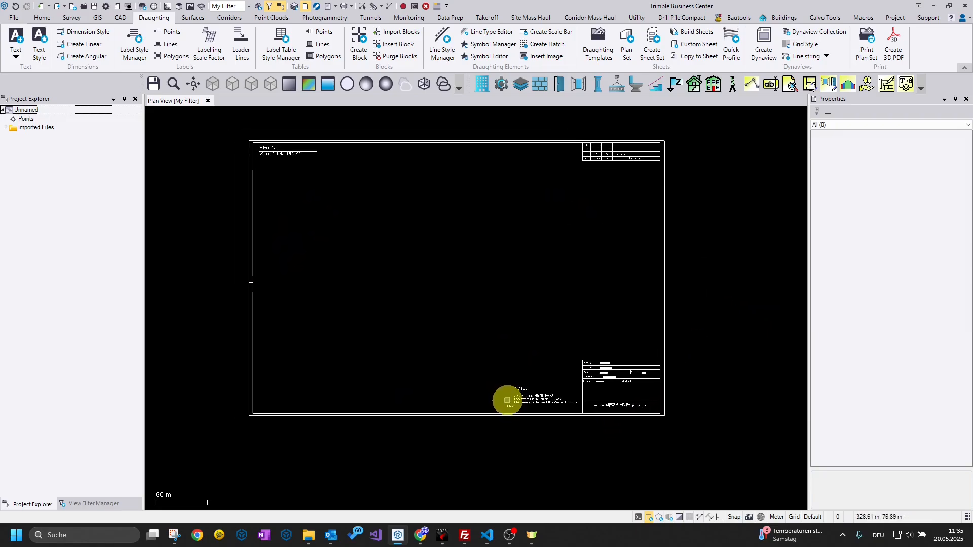
pyautogui.click(703, 382)
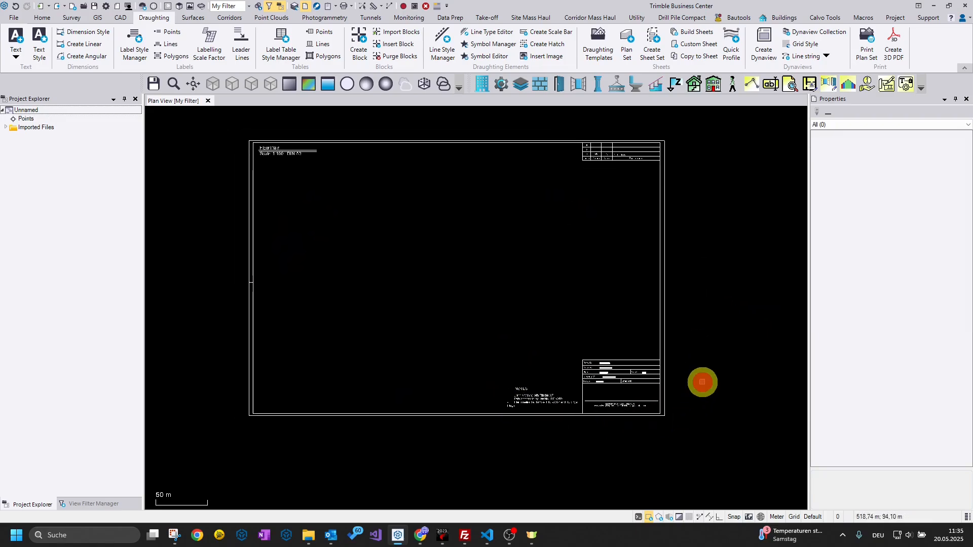
# - Measure the horizontal distance between the two lower corners of the title block's outer frame
pyautogui.click(373, 9)
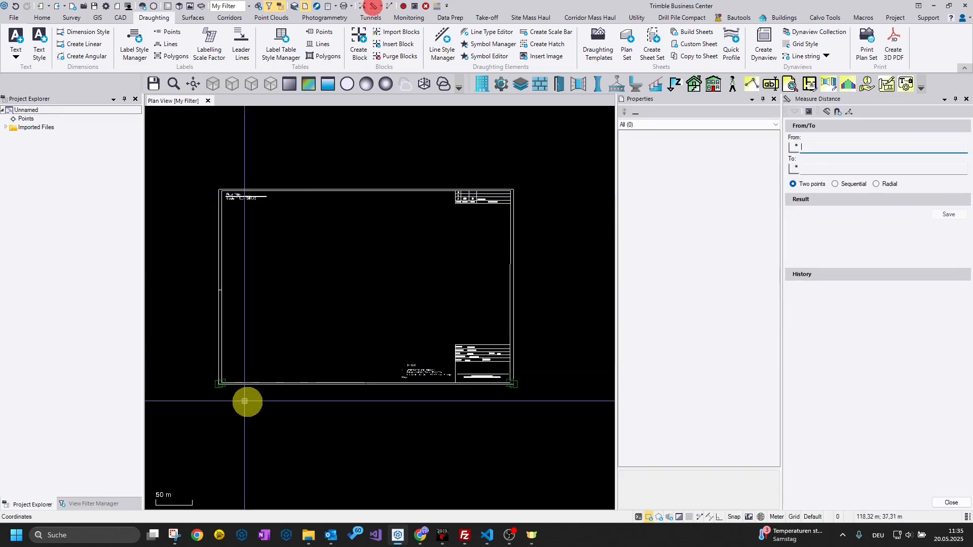
pyautogui.click(219, 384)
pyautogui.click(515, 385)
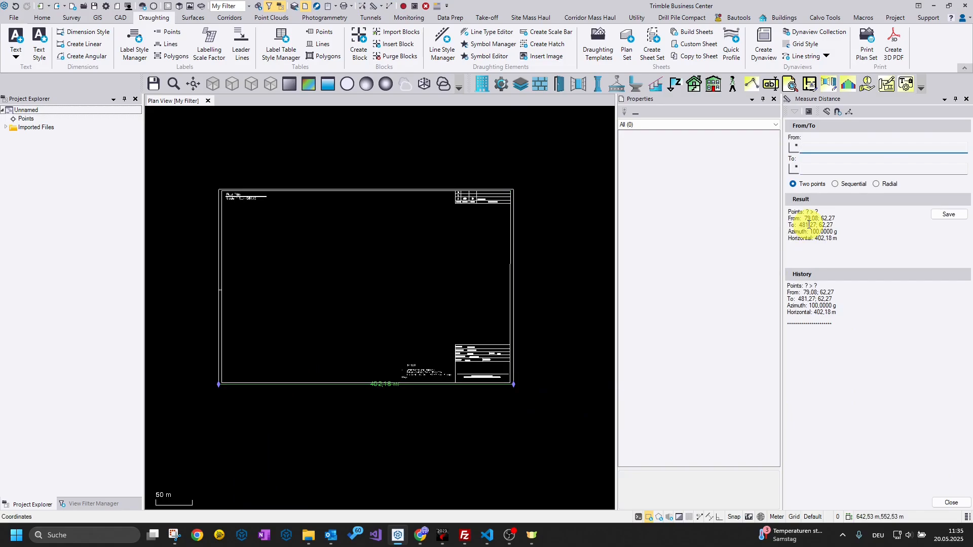
pyautogui.click(121, 18)
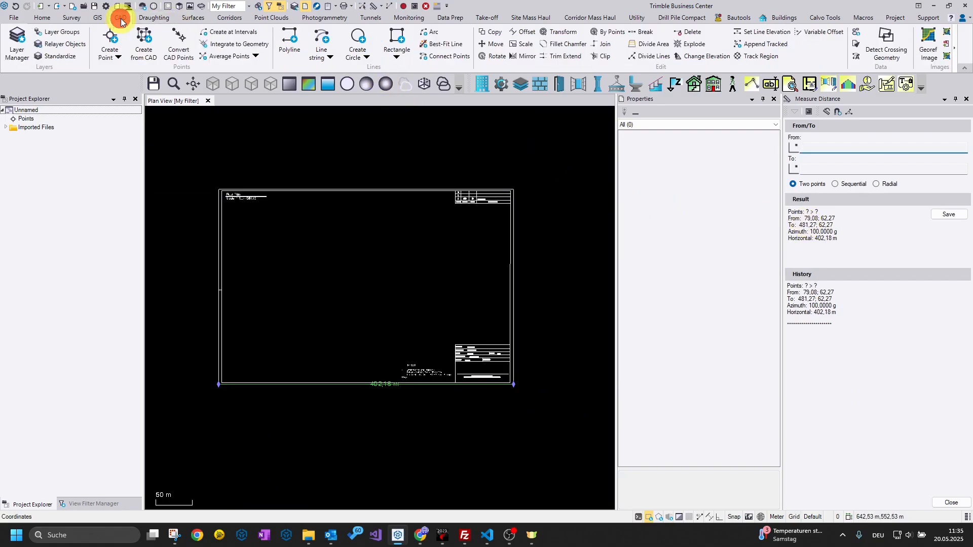
pyautogui.click(150, 19)
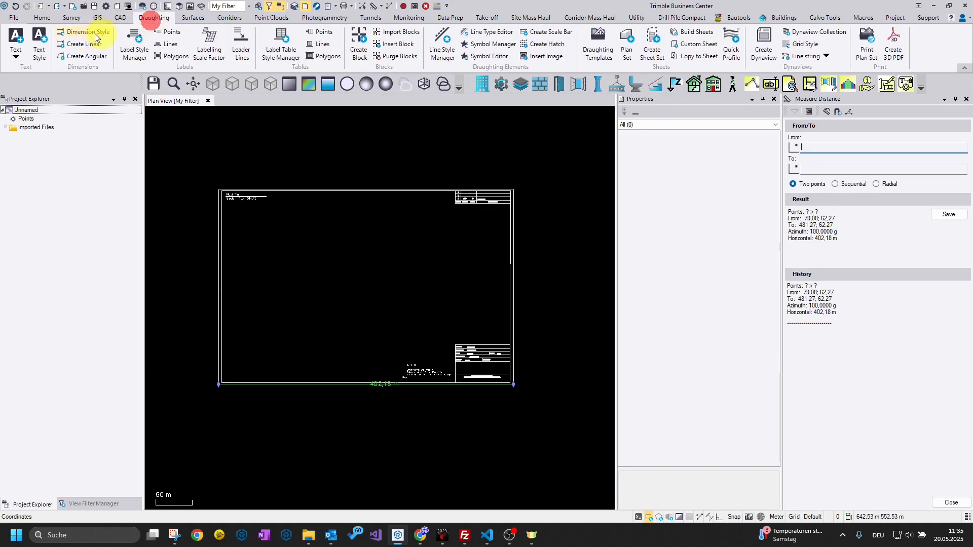
# - Create a horizontal linear dimension between the two lower corners of the title block's outer frame, placed just below it
pyautogui.click(82, 44)
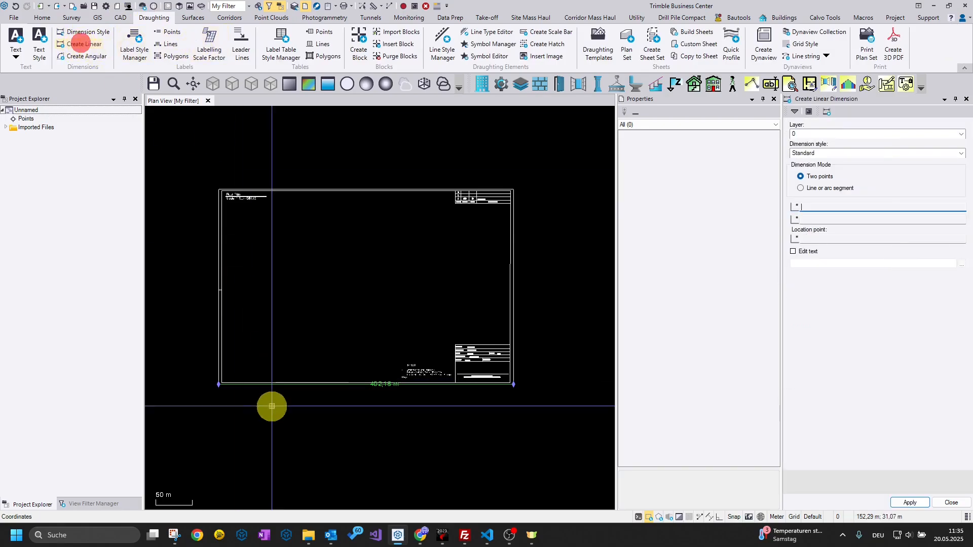
pyautogui.click(219, 384)
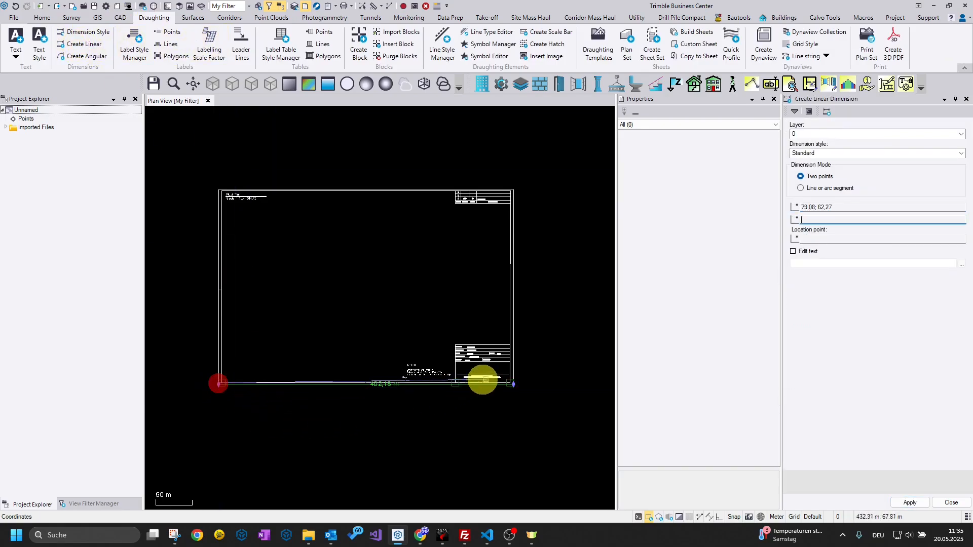
pyautogui.click(516, 385)
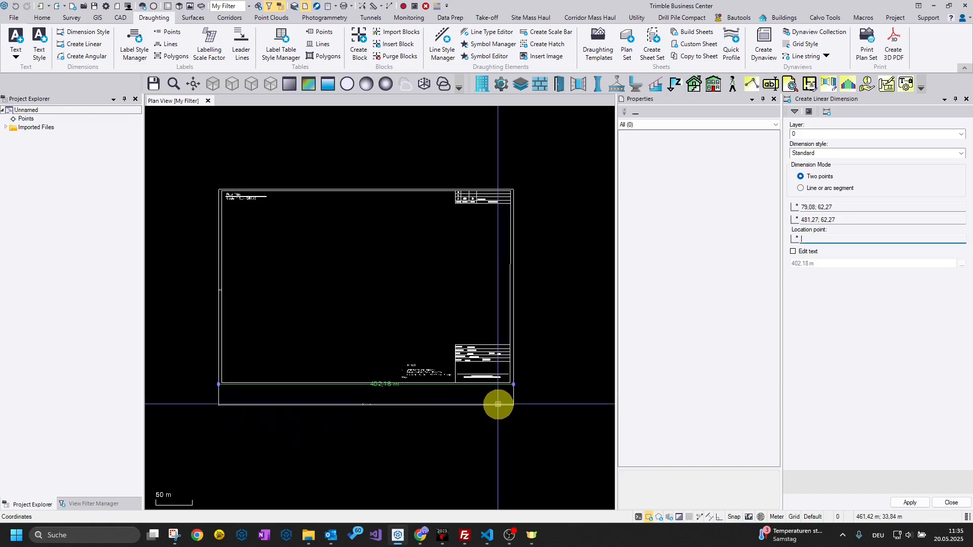
pyautogui.click(498, 399)
# - Create a vertical linear dimension along the outer frame's left edge, placed outside the frame, and close the open command and properties panes
pyautogui.scroll(2, 372, 400)
pyautogui.scroll(4, 344, 394)
pyautogui.scroll(-4, 343, 392)
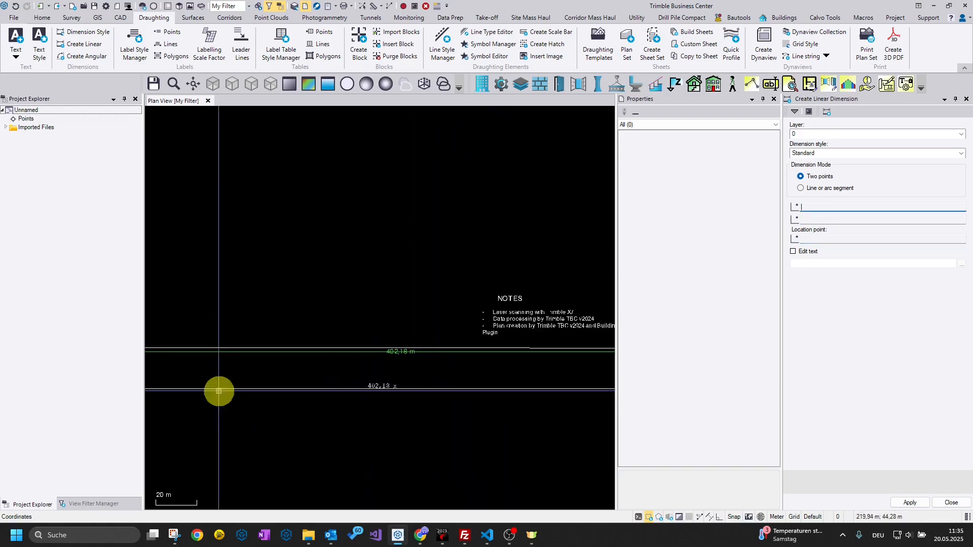
pyautogui.moveTo(203, 388); pyautogui.dragTo(464, 419, button='middle')
pyautogui.scroll(4, 339, 400)
pyautogui.click(299, 389)
pyautogui.scroll(-3, 298, 376)
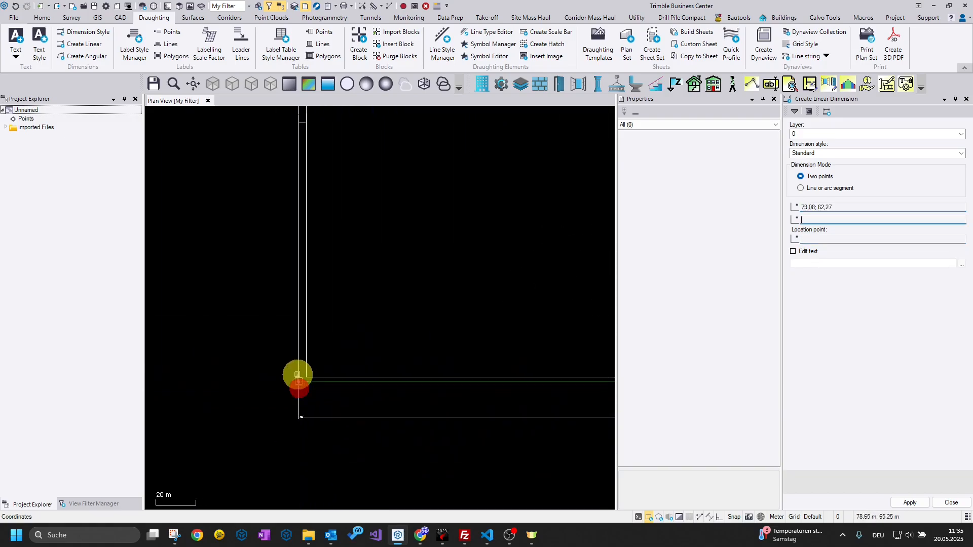
pyautogui.moveTo(283, 279); pyautogui.dragTo(298, 484, button='middle')
pyautogui.moveTo(298, 234); pyautogui.dragTo(285, 453, button='middle')
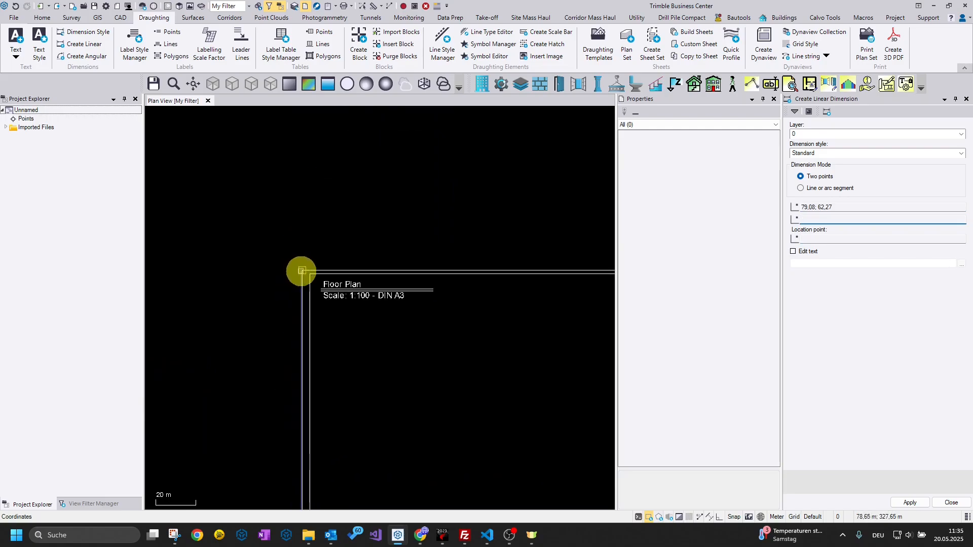
pyautogui.click(302, 271)
pyautogui.scroll(-3, 289, 264)
pyautogui.scroll(5, 253, 365)
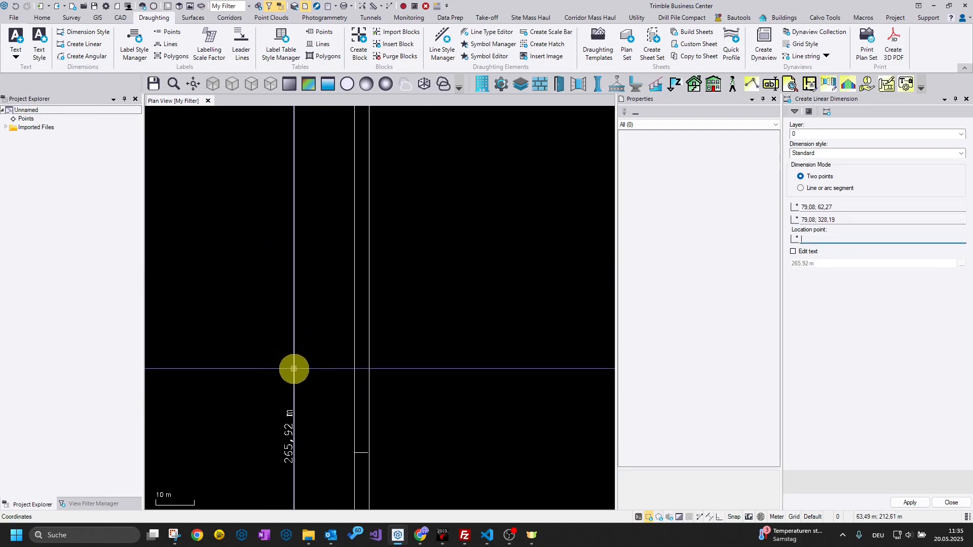
pyautogui.click(301, 376)
pyautogui.scroll(3, 302, 476)
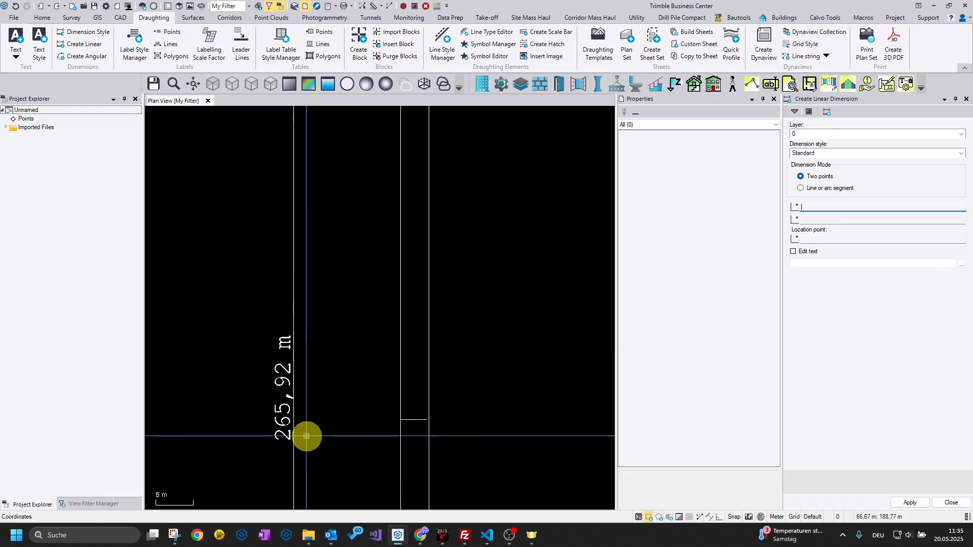
pyautogui.scroll(-8, 297, 411)
pyautogui.moveTo(308, 409); pyautogui.dragTo(239, 306, button='middle')
pyautogui.scroll(-2, 239, 306)
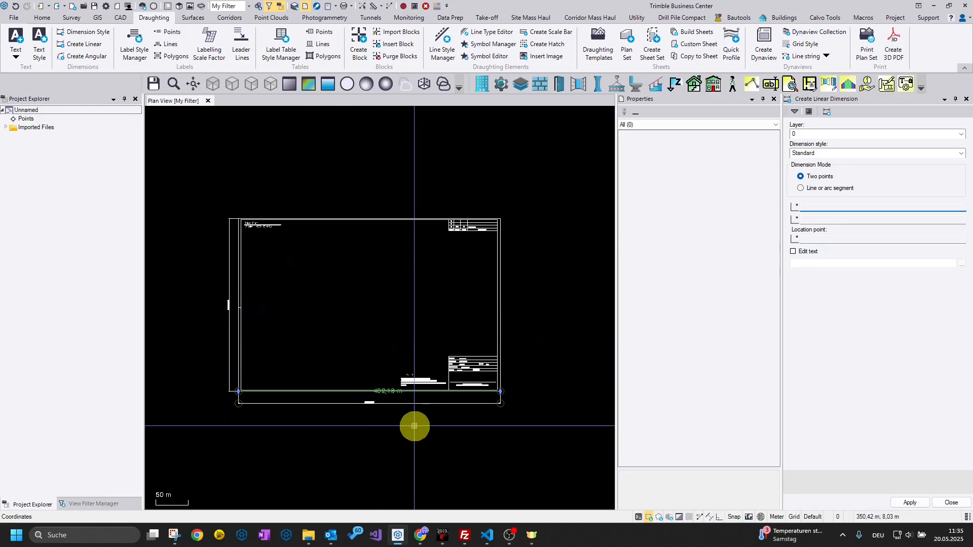
pyautogui.click(943, 499)
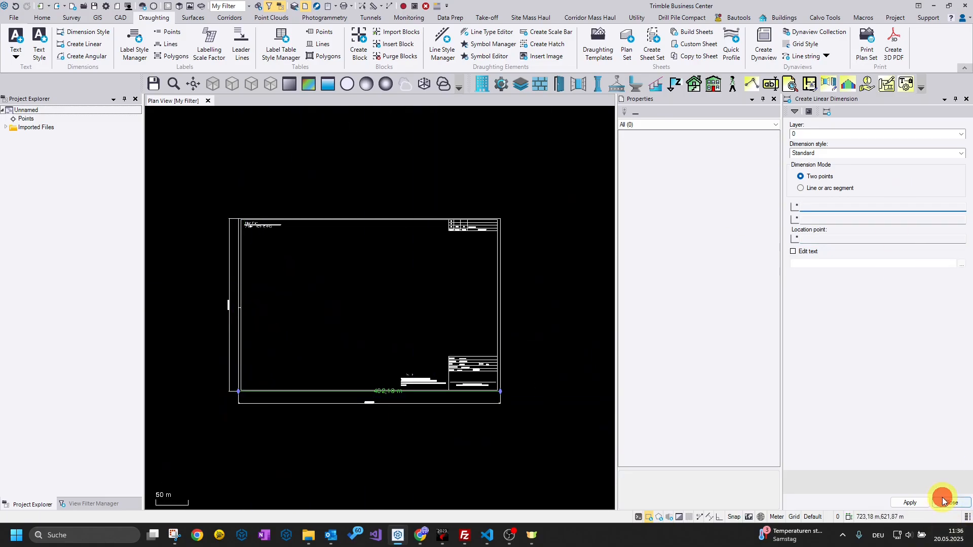
pyautogui.click(965, 99)
pyautogui.click(966, 99)
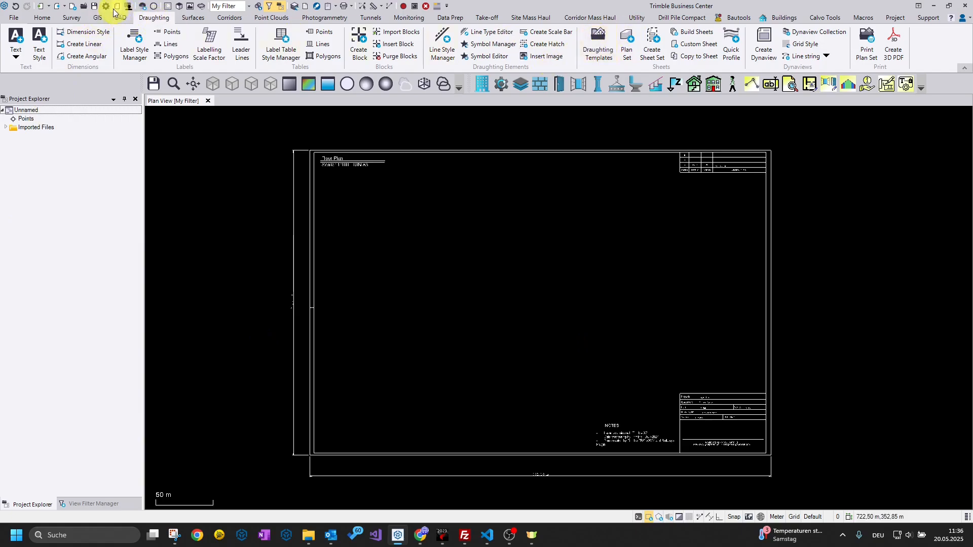
# - Create a plan set named New Planset and select it in the project tree
pyautogui.click(627, 41)
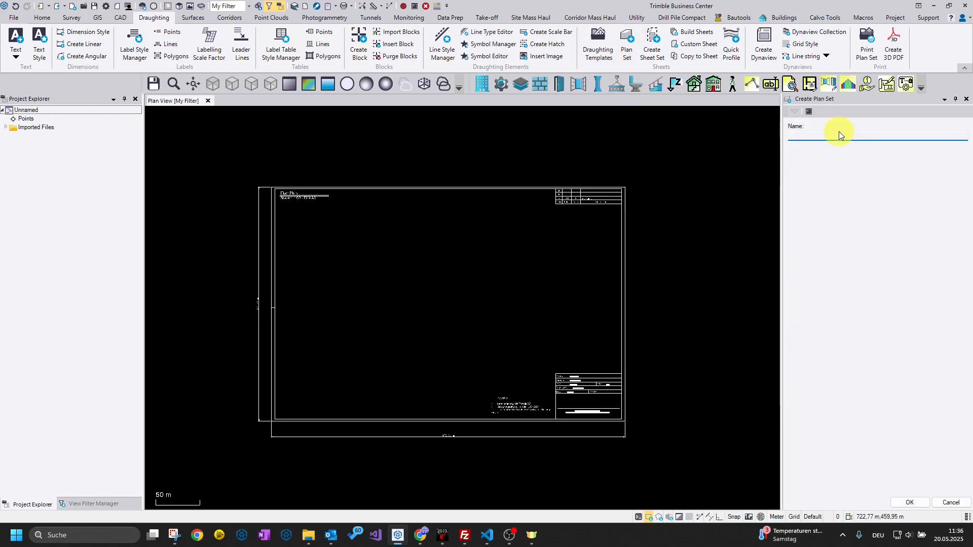
pyautogui.write('New Planset')
pyautogui.press('Return')
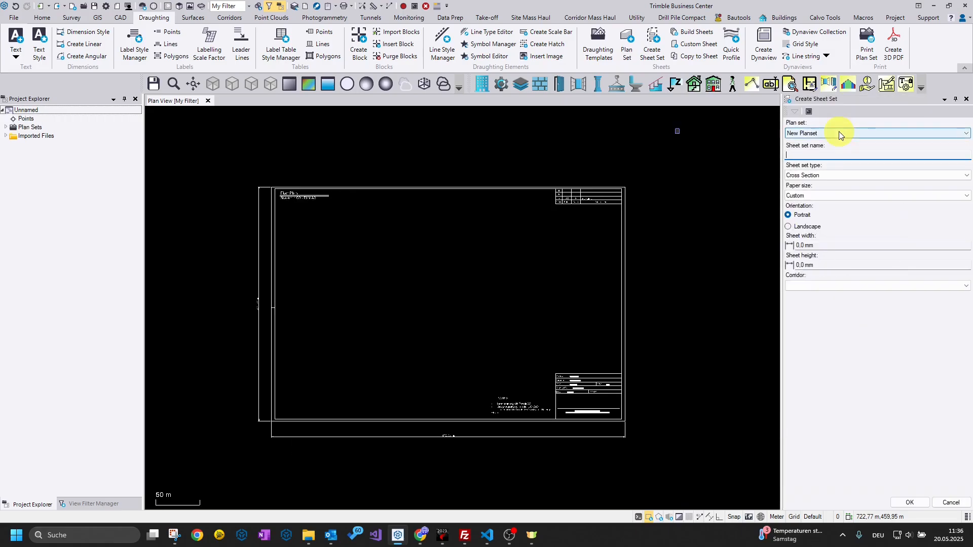
pyautogui.click(6, 128)
pyautogui.click(30, 130)
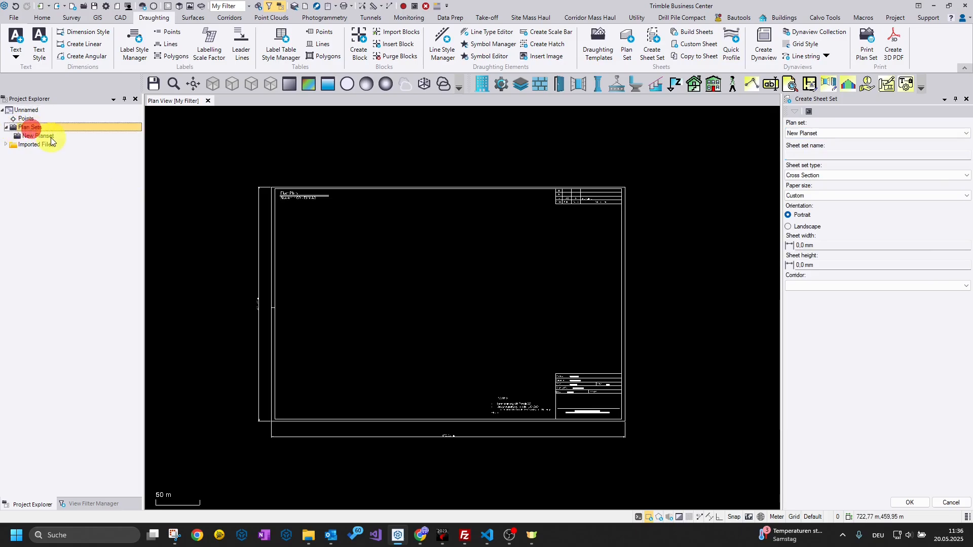
pyautogui.click(38, 136)
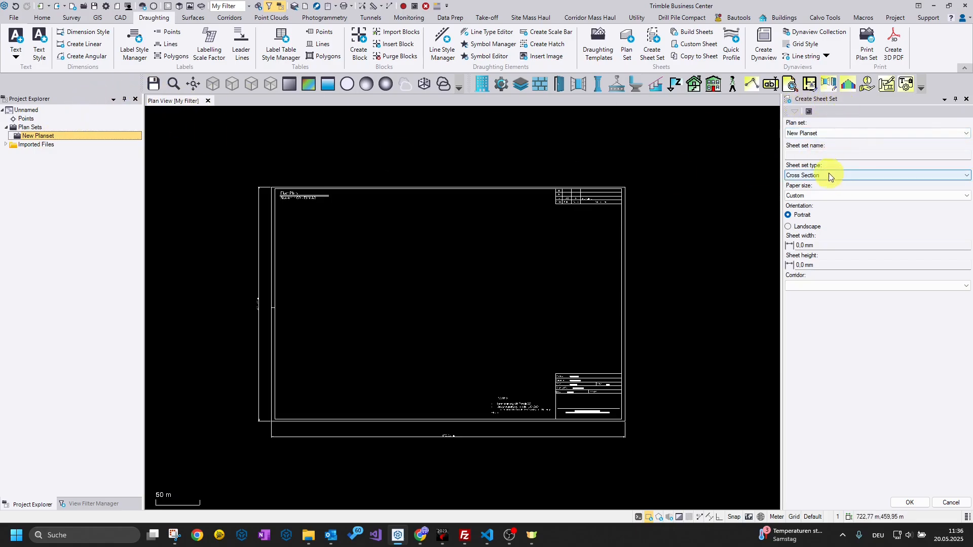
# - Create a sheet set named New Sheetset in New Planset with type Custom, paper size A3 (297 x 420 mm) and landscape orientation
pyautogui.click(828, 133)
pyautogui.click(843, 133)
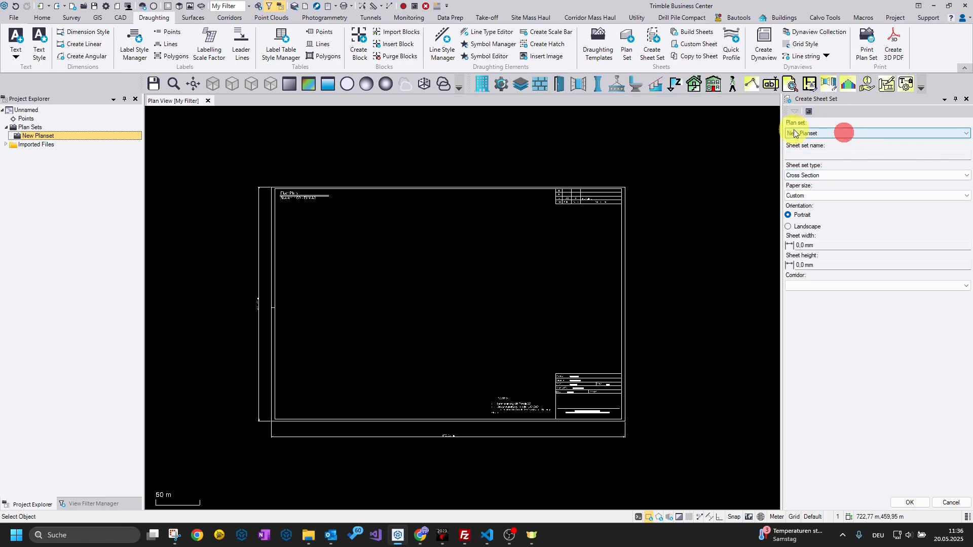
pyautogui.click(825, 155)
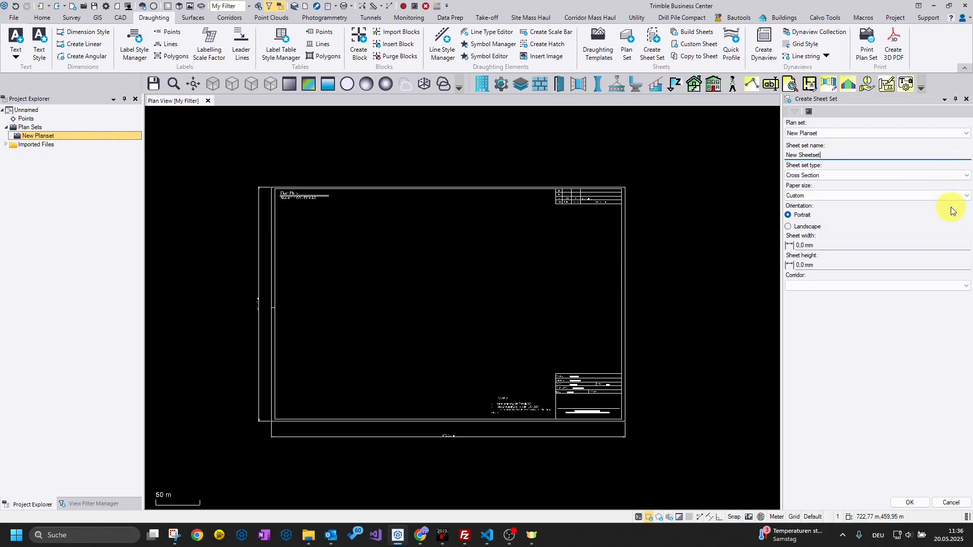
pyautogui.click(852, 178)
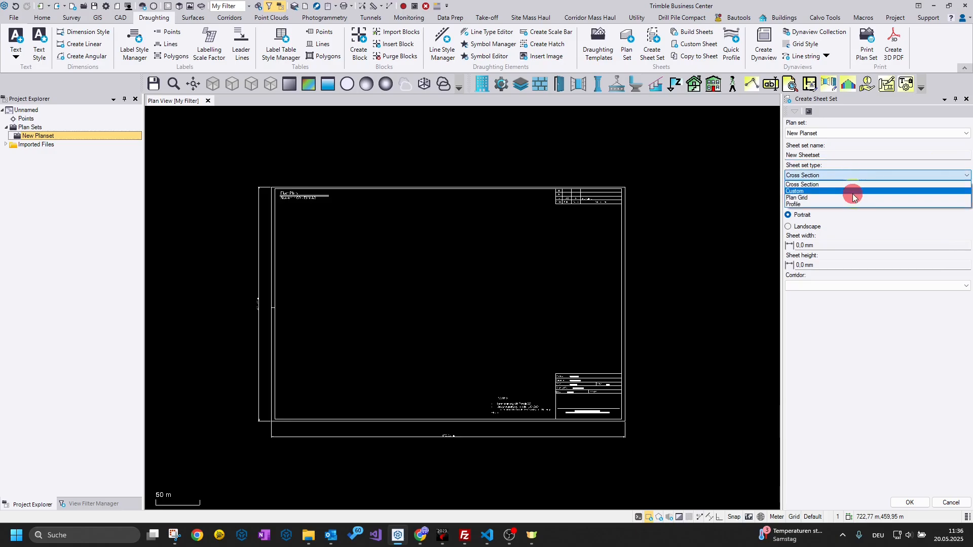
pyautogui.click(852, 194)
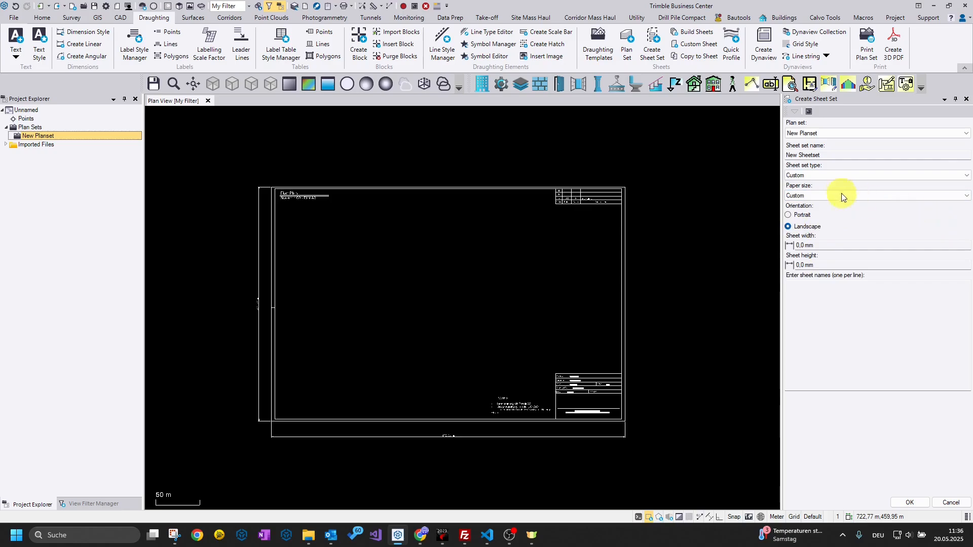
pyautogui.click(865, 193)
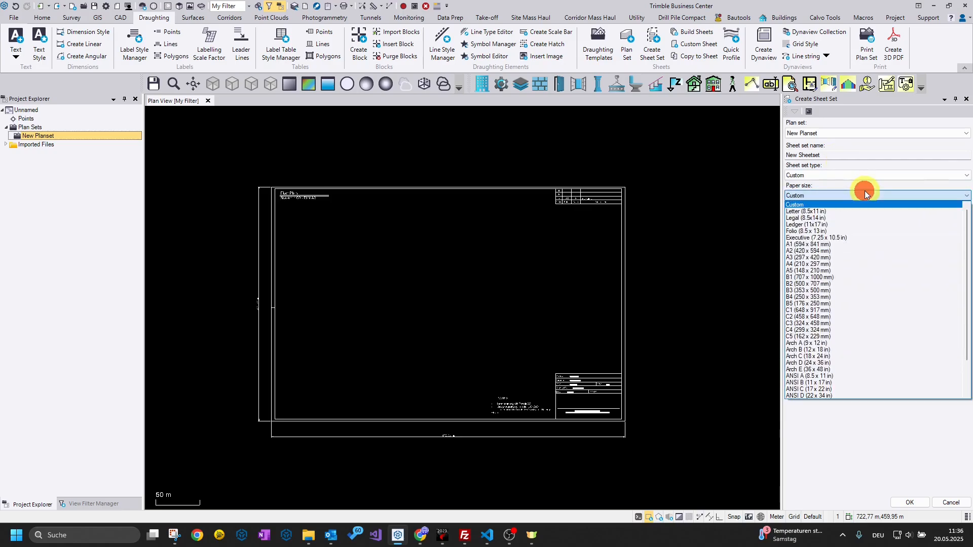
pyautogui.click(865, 257)
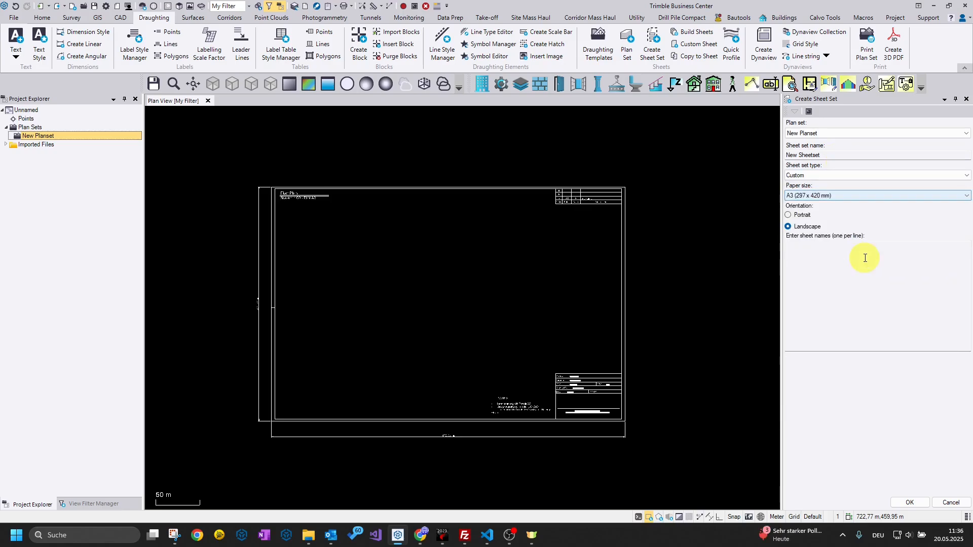
pyautogui.click(910, 503)
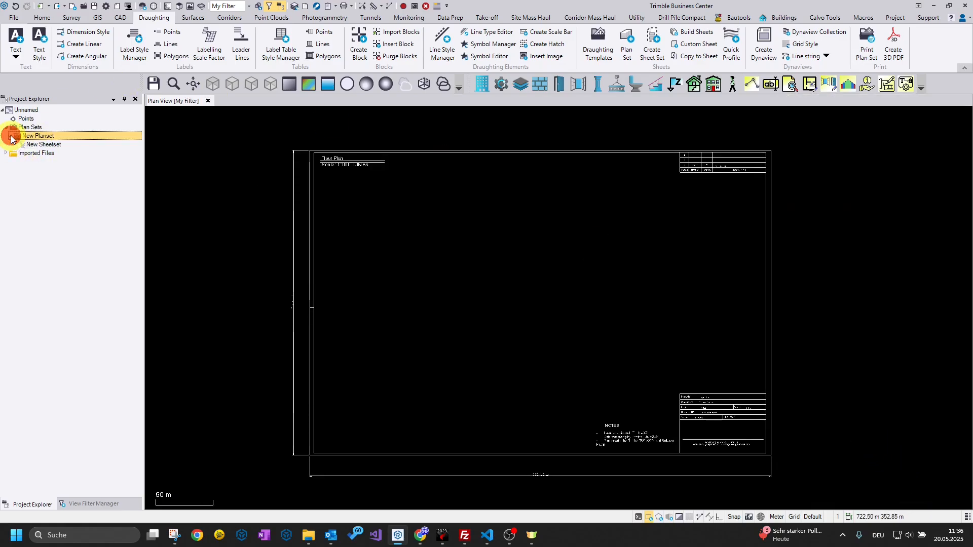
# - Create a custom sheet named A3_Template in New Sheetset
pyautogui.click(47, 145)
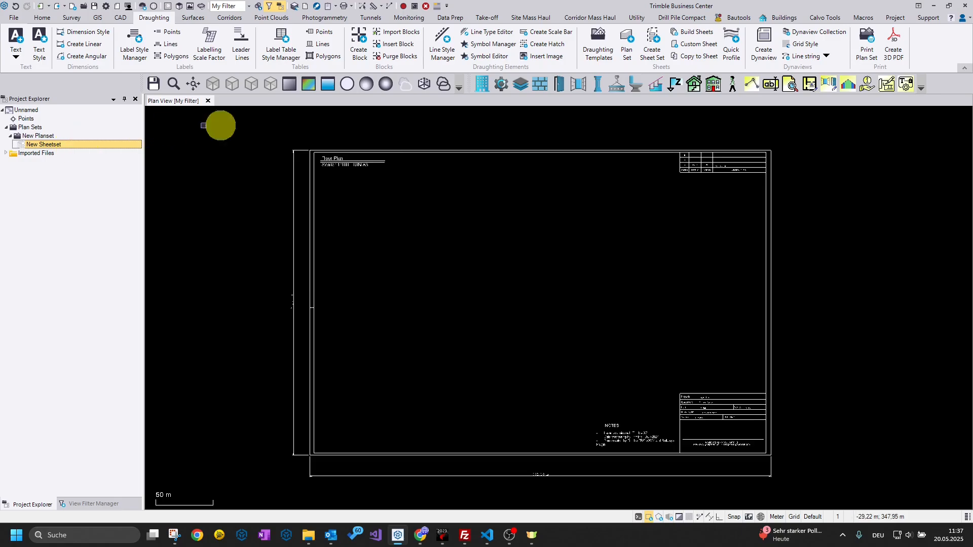
pyautogui.click(696, 46)
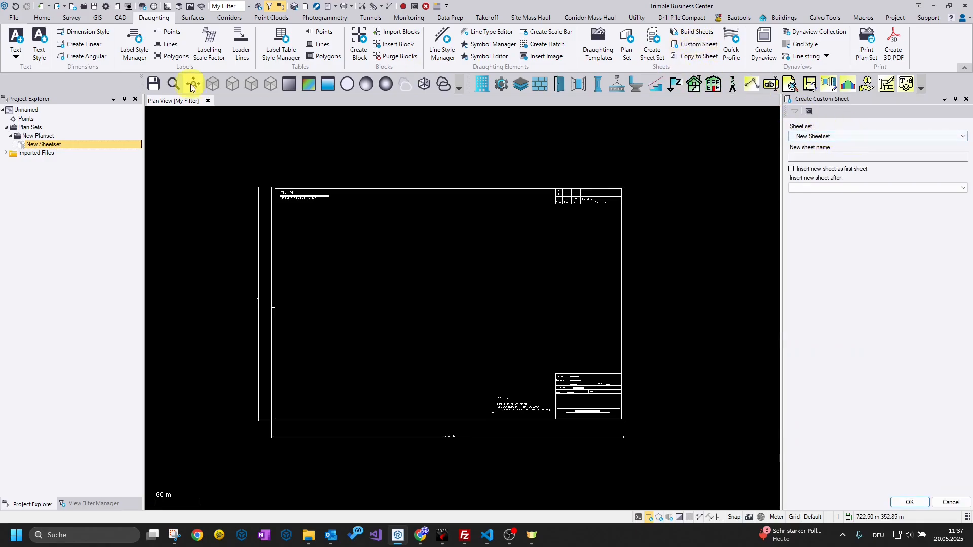
pyautogui.click(859, 157)
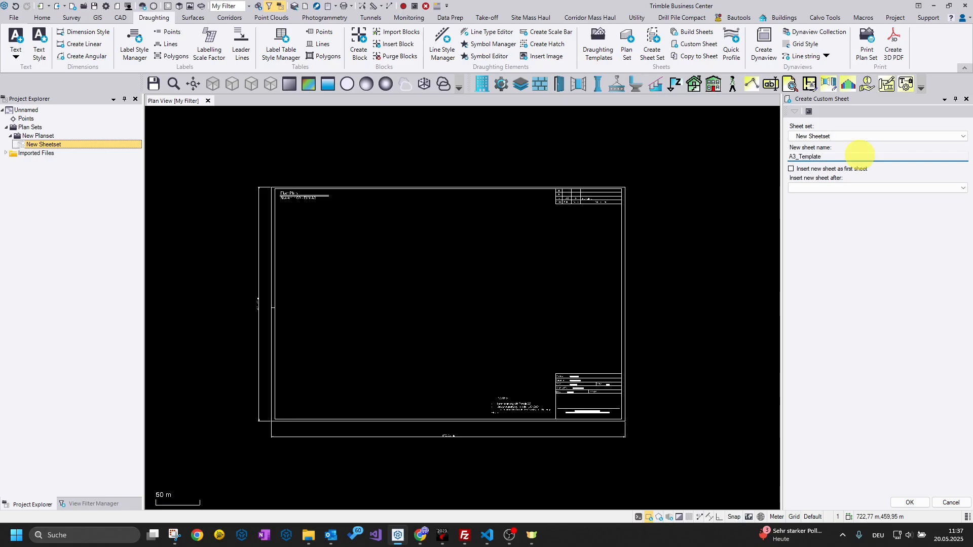
pyautogui.write('A3_Template')
pyautogui.click(910, 502)
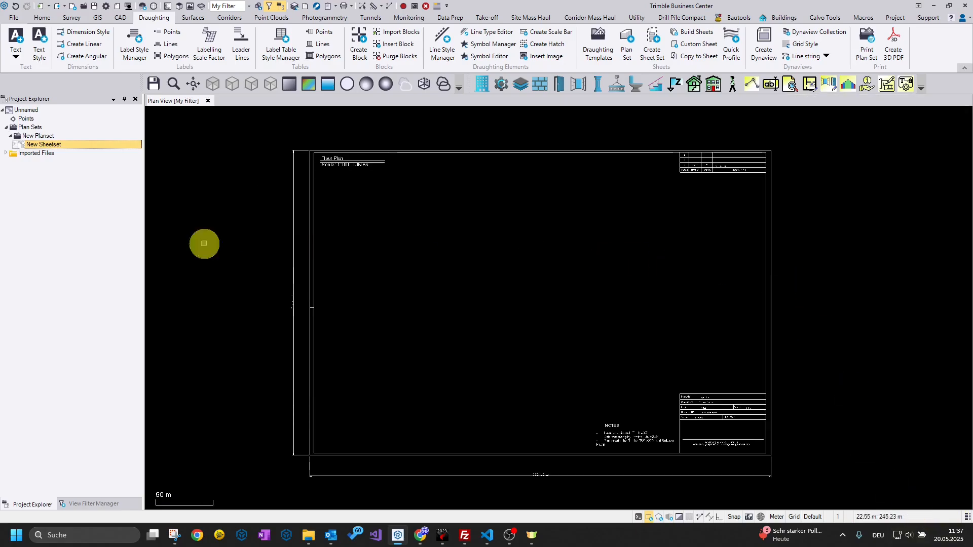
# - Examine the hierarchy of New Planset, New Sheetset and A3_Template, and look over the title block's fields in the plan view
pyautogui.doubleClick(39, 144)
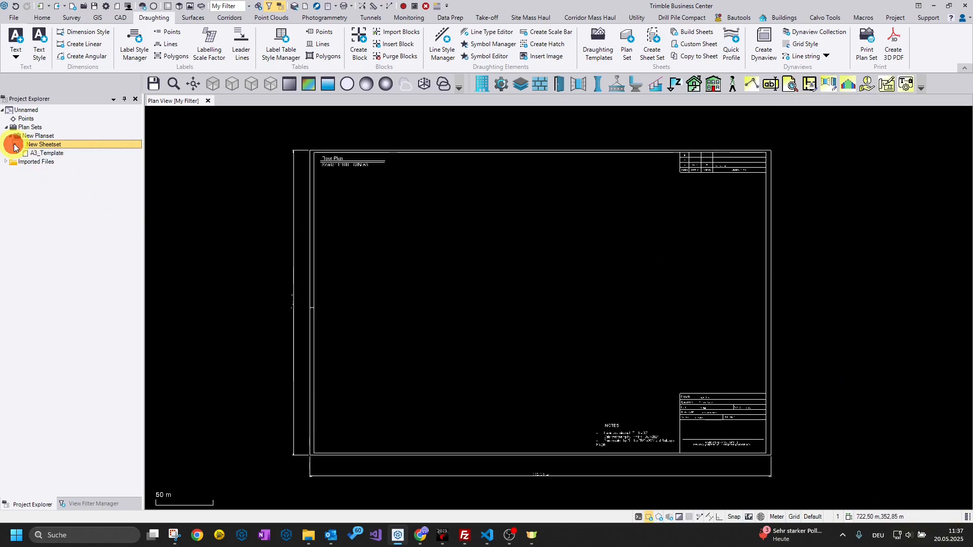
pyautogui.click(48, 153)
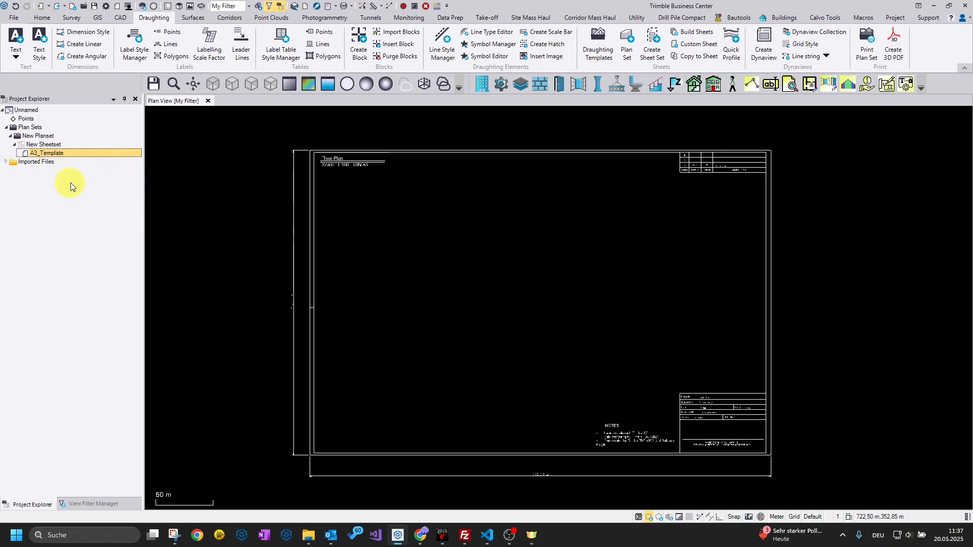
pyautogui.click(42, 146)
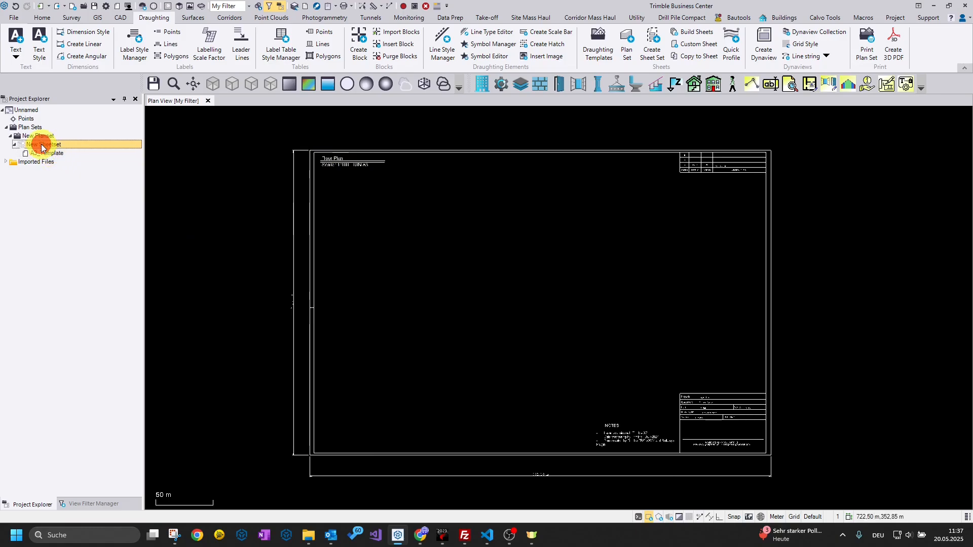
pyautogui.click(35, 136)
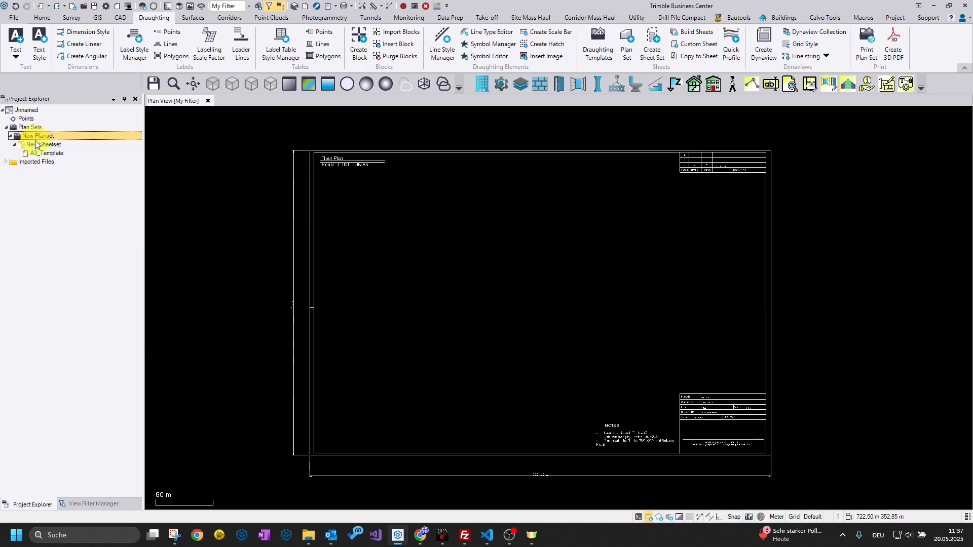
pyautogui.click(60, 154)
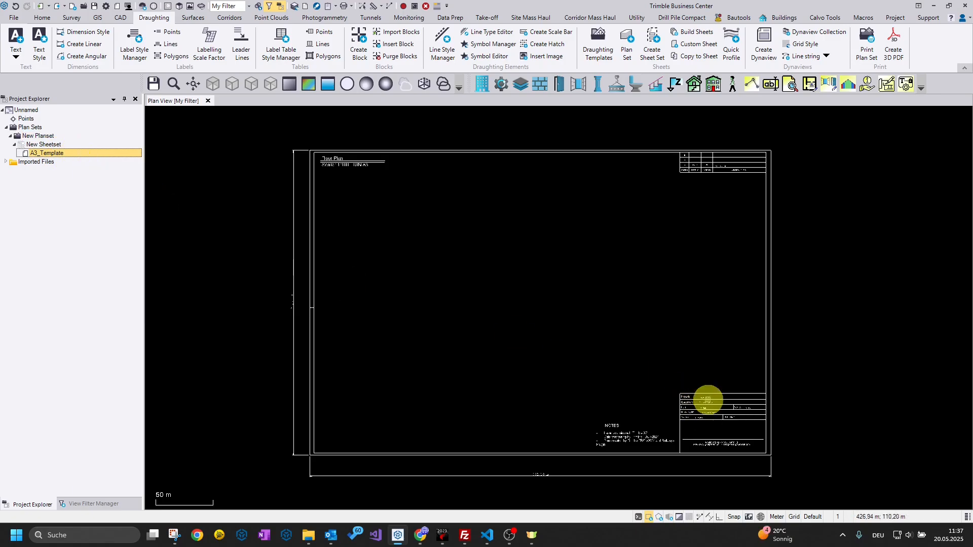
pyautogui.scroll(5, 704, 401)
pyautogui.scroll(-5, 691, 415)
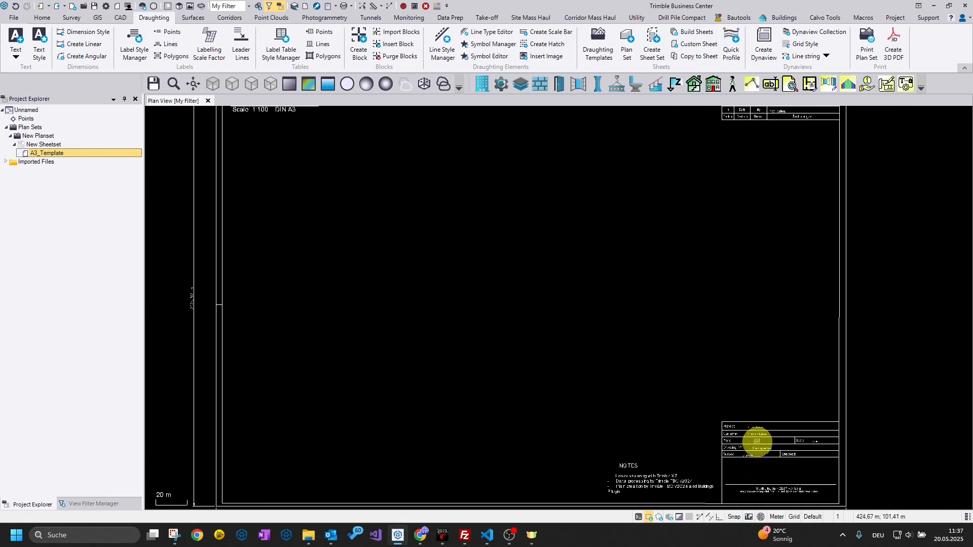
pyautogui.scroll(-1, 763, 442)
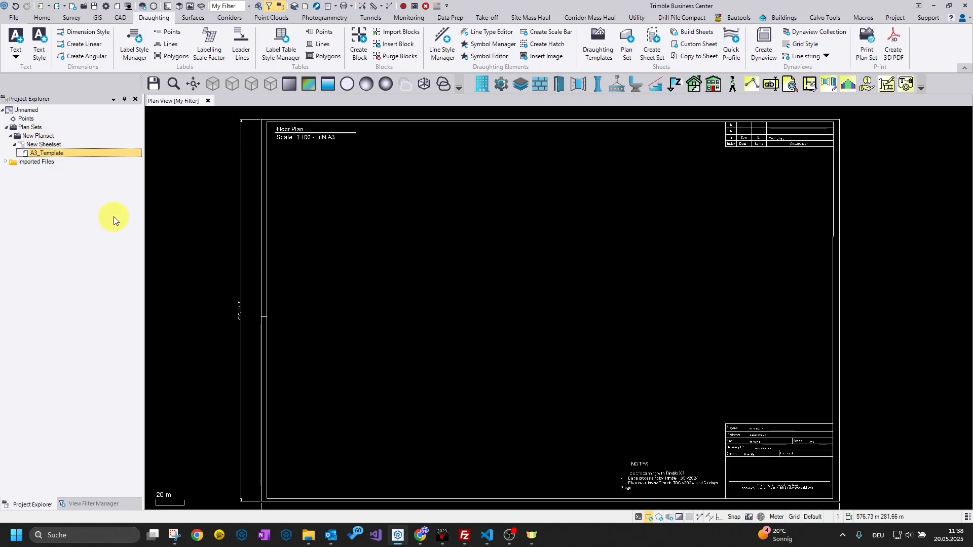
# - Open a new sheet view of A3_Template and dock it side by side with the plan view
pyautogui.rightClick(63, 153)
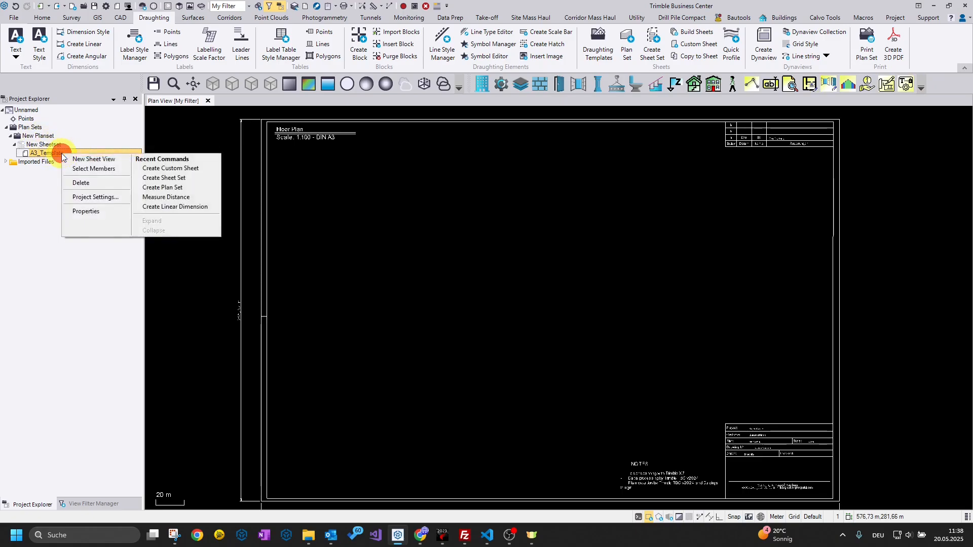
pyautogui.click(77, 158)
pyautogui.moveTo(348, 102); pyautogui.dragTo(967, 156)
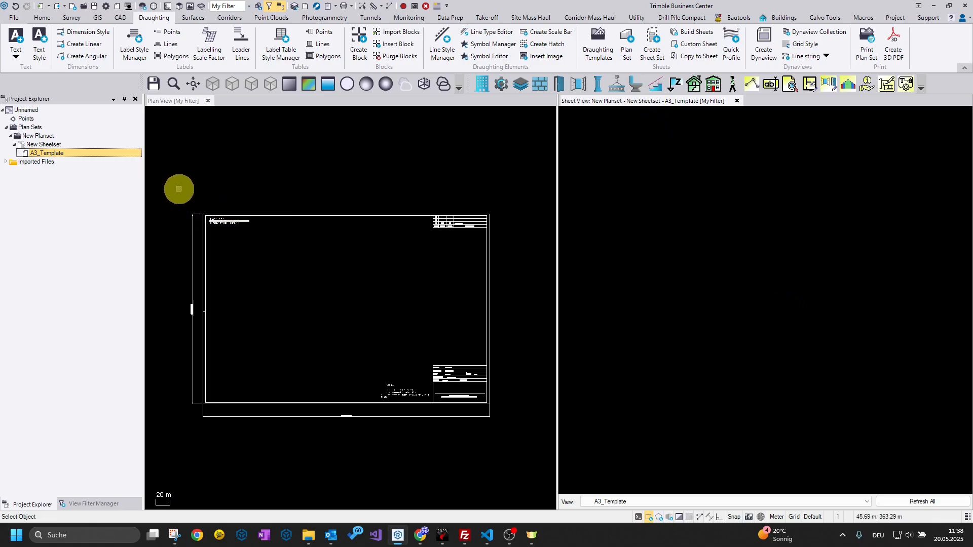
# - Copy all of the title block's objects from the plan view to the A3_Template sheet
pyautogui.moveTo(178, 188); pyautogui.dragTo(514, 455)
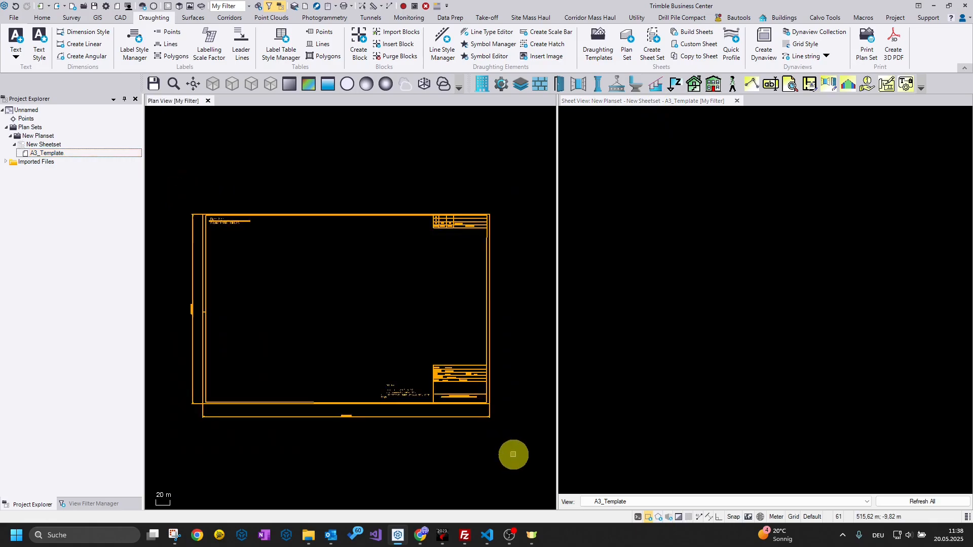
pyautogui.click(153, 20)
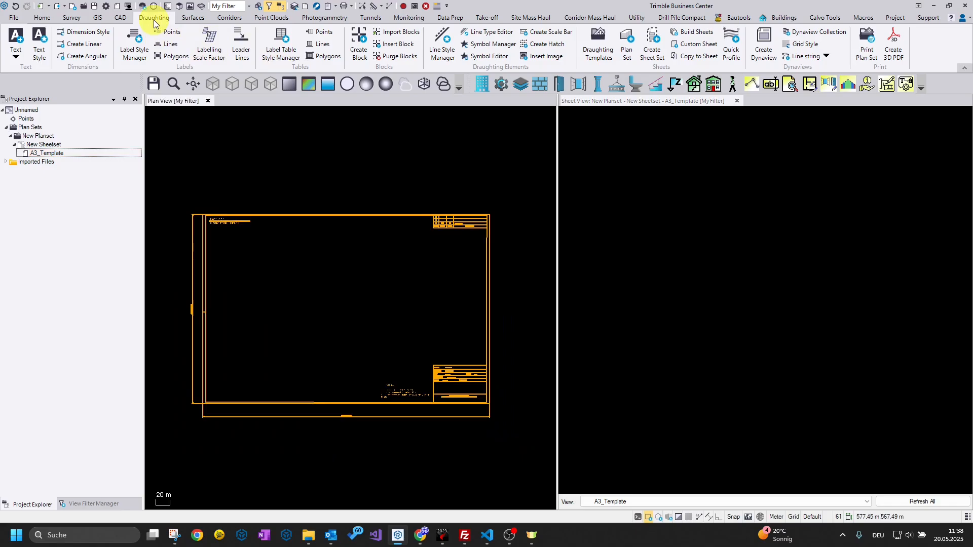
pyautogui.click(698, 57)
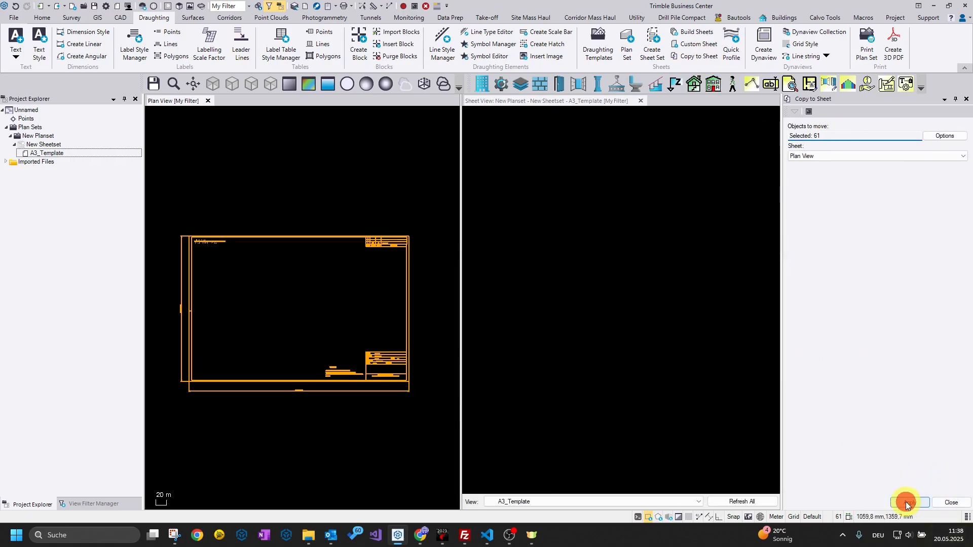
pyautogui.click(904, 155)
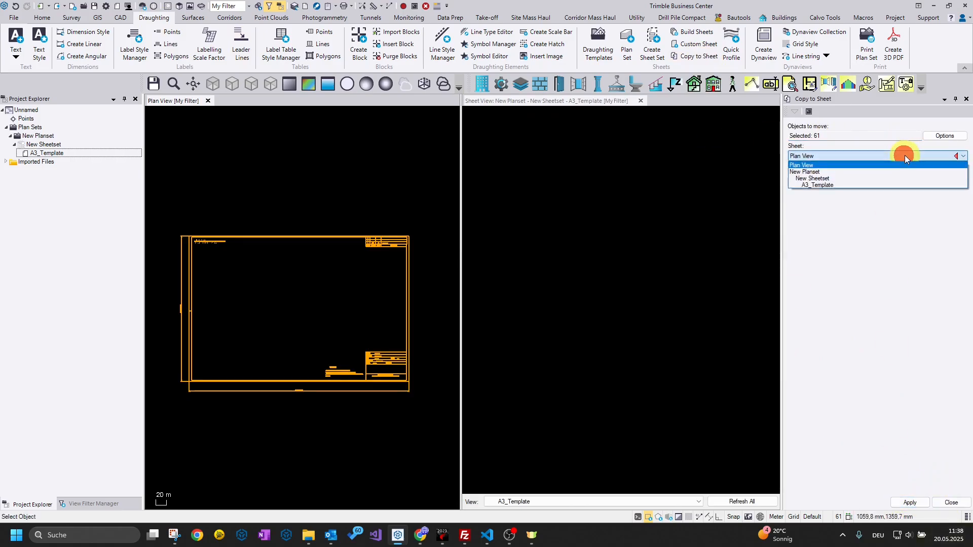
pyautogui.click(892, 185)
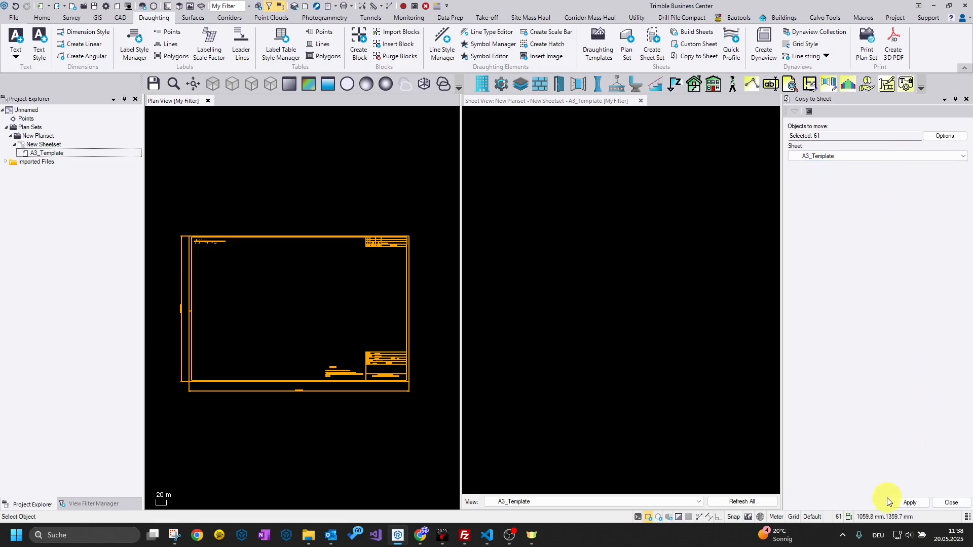
pyautogui.click(905, 502)
pyautogui.click(951, 502)
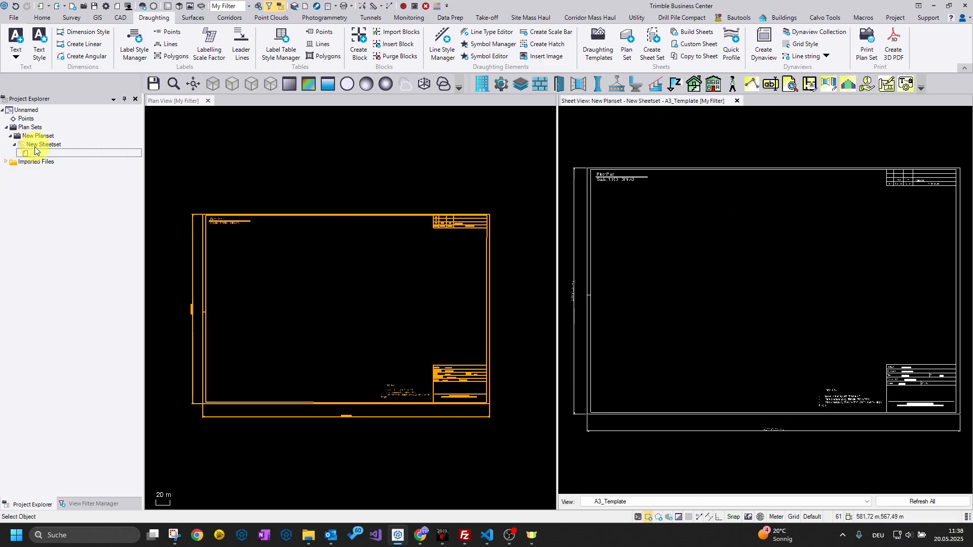
# - Move the whole title block on the A3_Template sheet from the outer frame's lower-left corner to 0;0
pyautogui.click(52, 156)
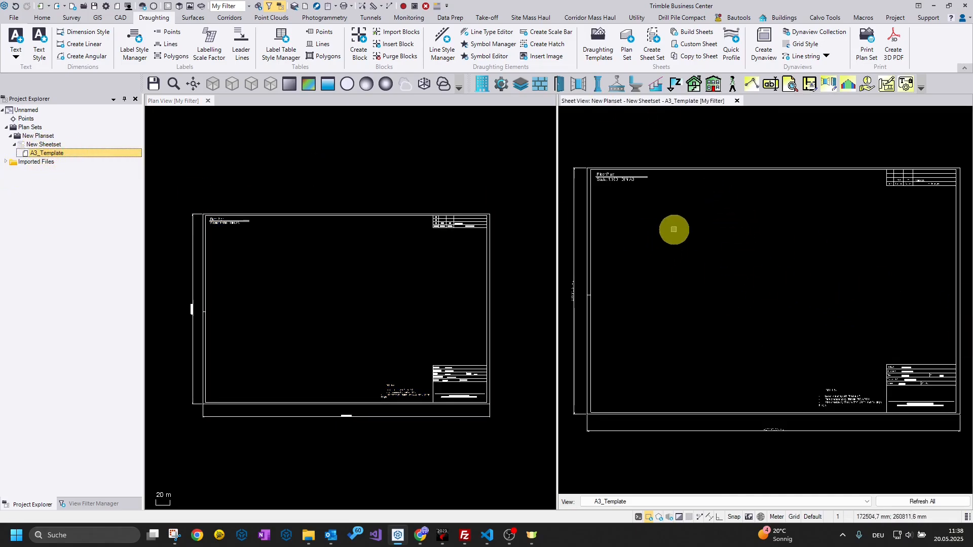
pyautogui.scroll(-2, 743, 342)
pyautogui.scroll(2, 684, 401)
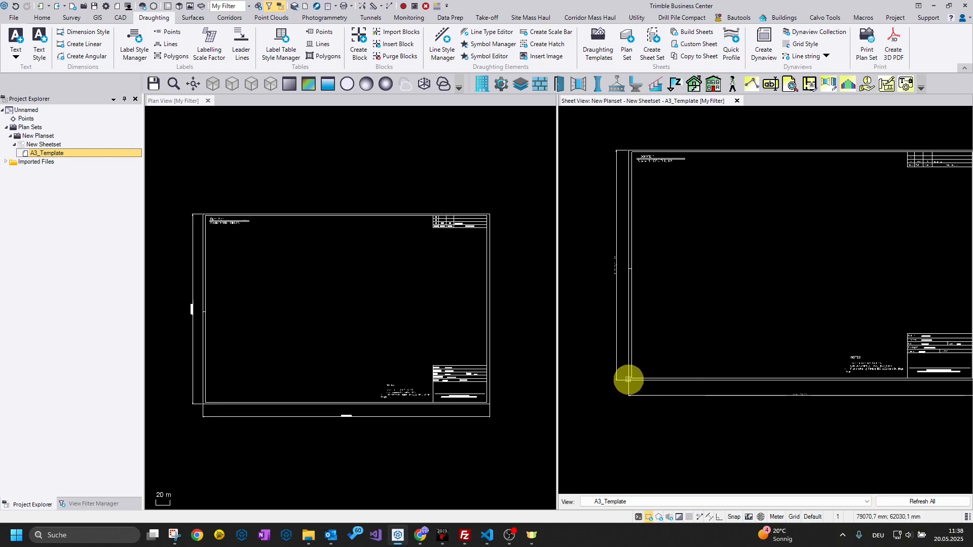
pyautogui.scroll(-3, 629, 379)
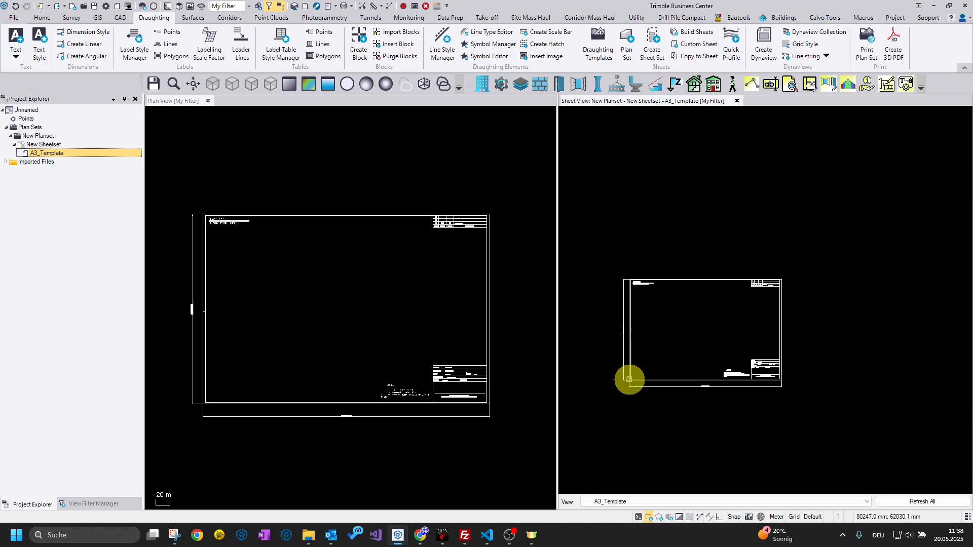
pyautogui.moveTo(612, 265); pyautogui.dragTo(814, 434)
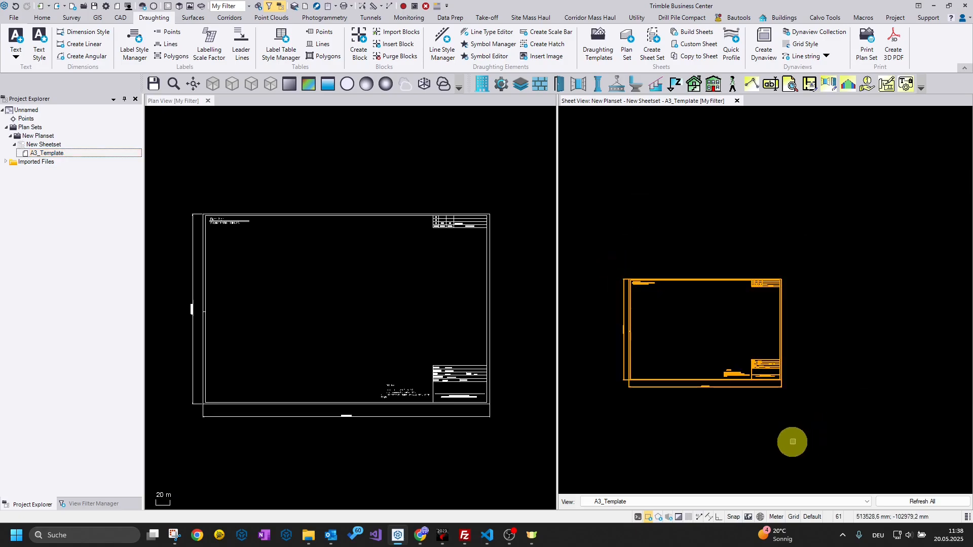
pyautogui.click(118, 17)
pyautogui.click(492, 45)
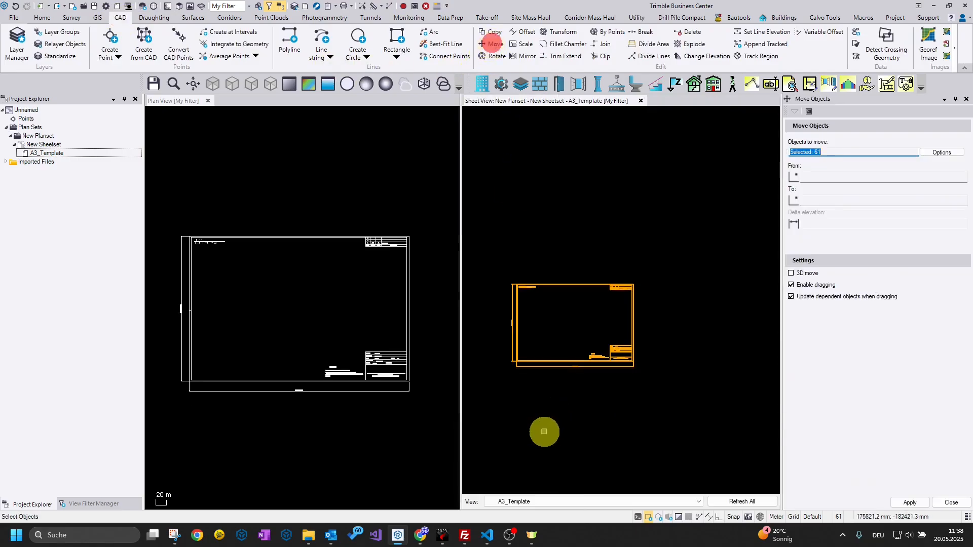
pyautogui.click(865, 175)
pyautogui.scroll(10, 547, 351)
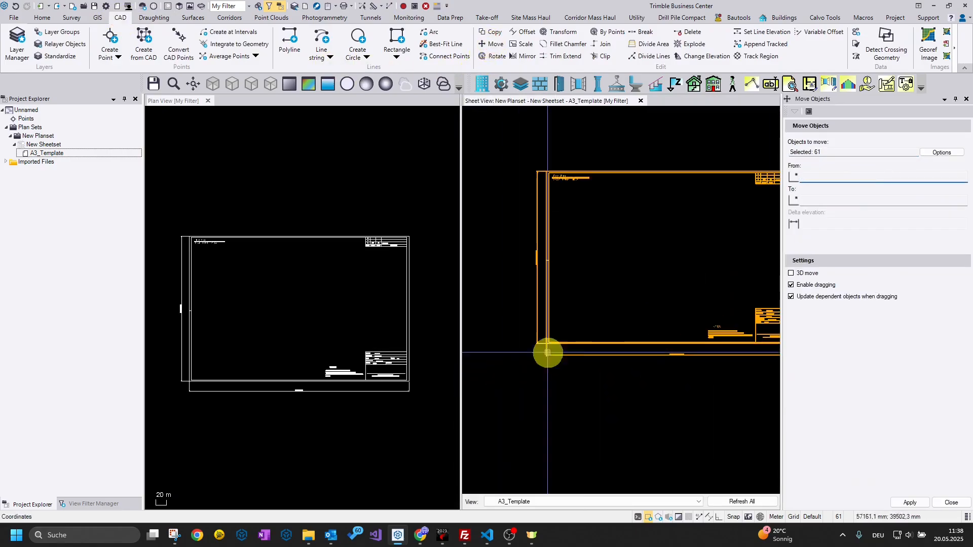
pyautogui.click(549, 308)
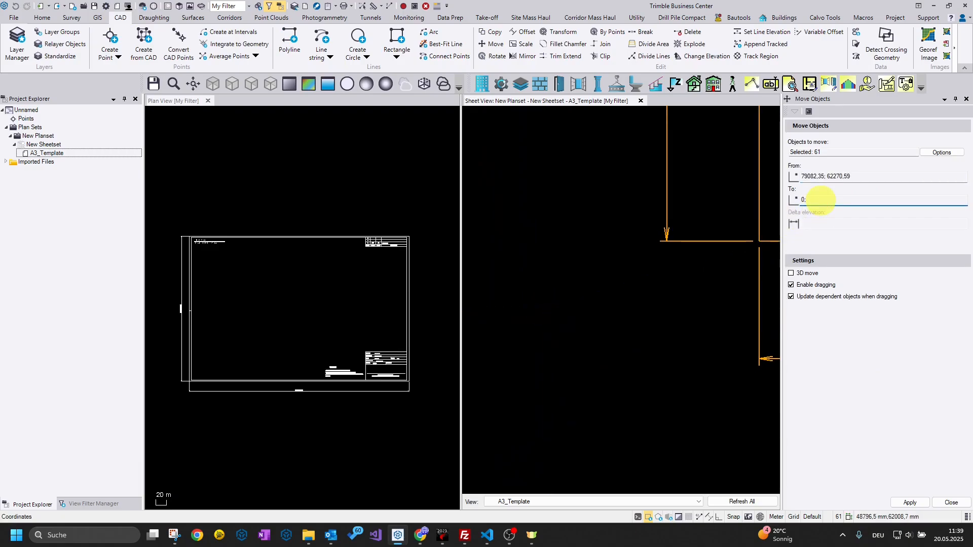
pyautogui.write('0;0')
pyautogui.press('Return')
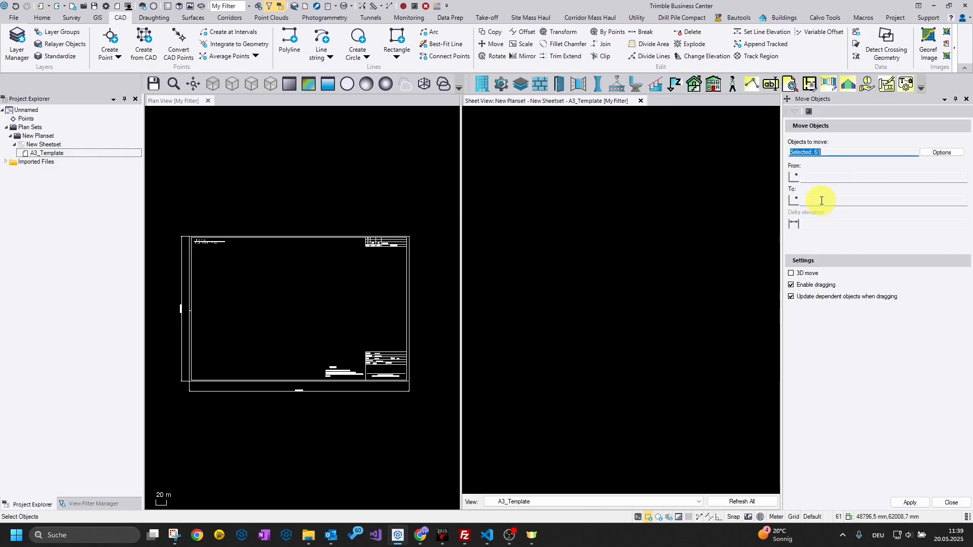
# - Check the frame's lower-left corner at the origin and compare its bottom width dimension between the sheet view and the plan view
pyautogui.middleClick(667, 242)
pyautogui.middleClick(667, 242)
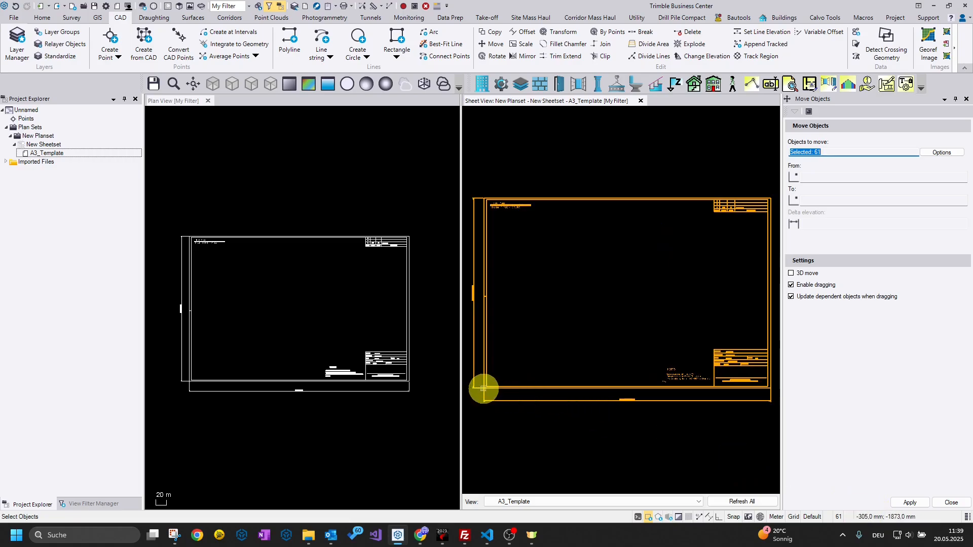
pyautogui.scroll(8, 483, 389)
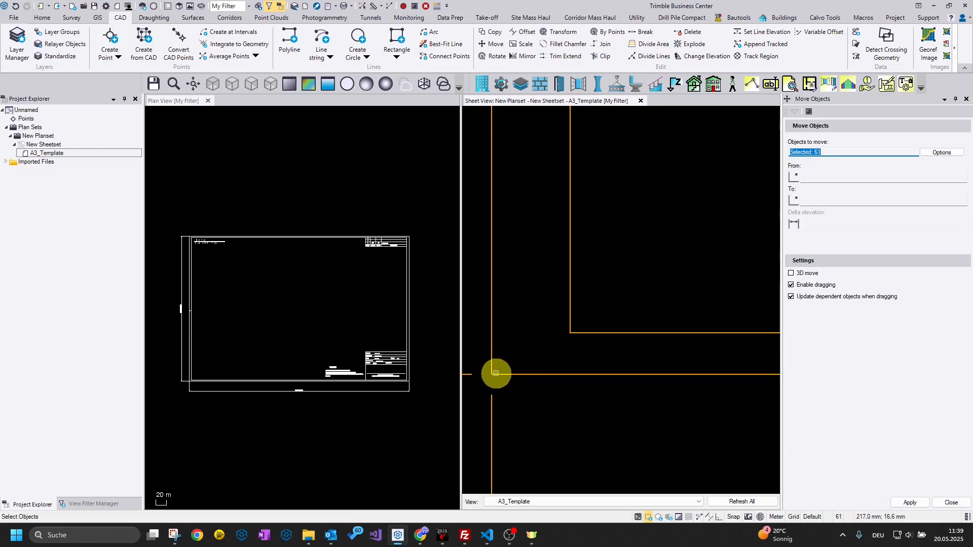
pyautogui.scroll(-6, 565, 328)
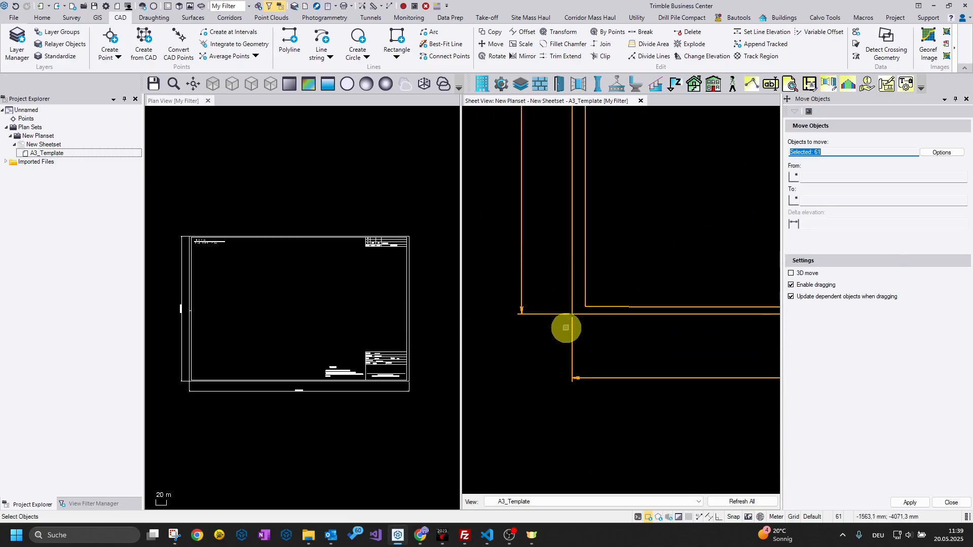
pyautogui.scroll(8, 581, 348)
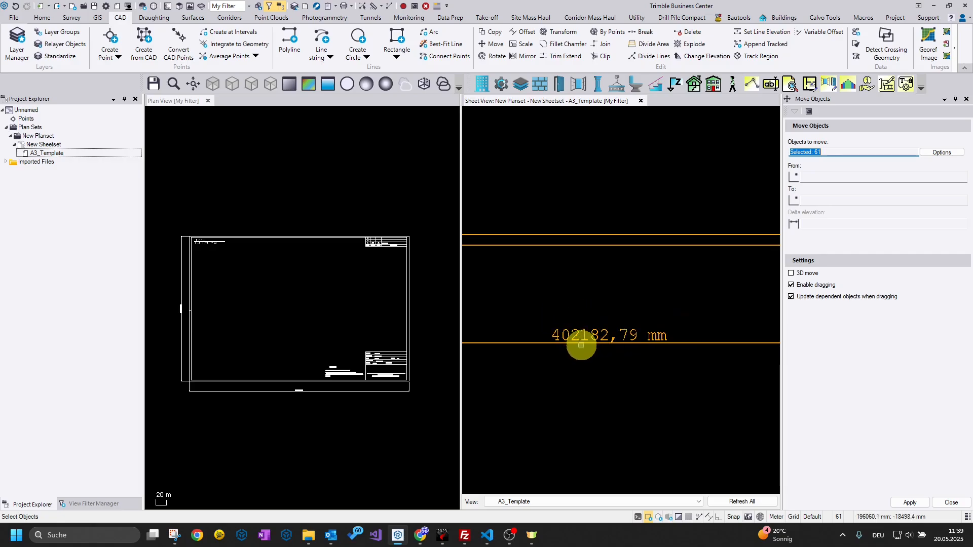
pyautogui.scroll(8, 297, 391)
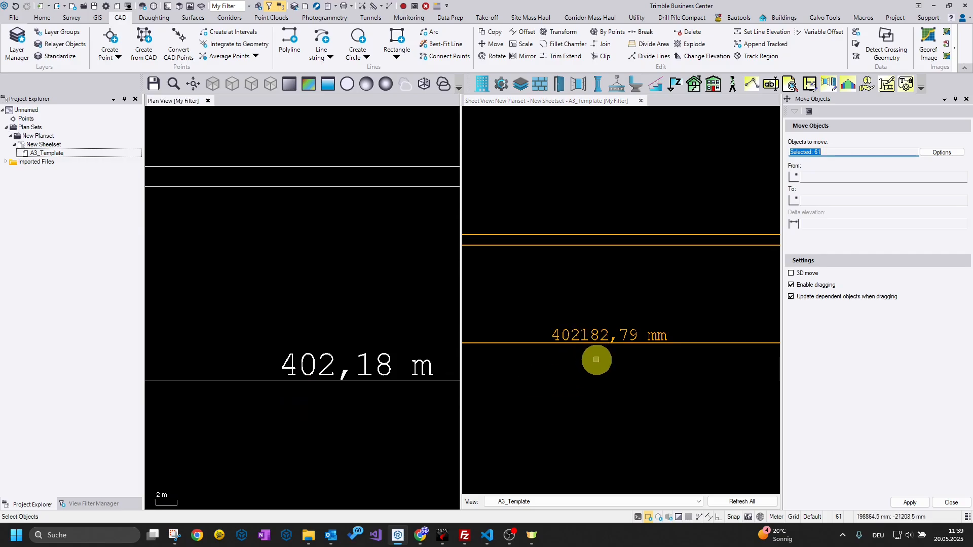
pyautogui.scroll(-3, 602, 370)
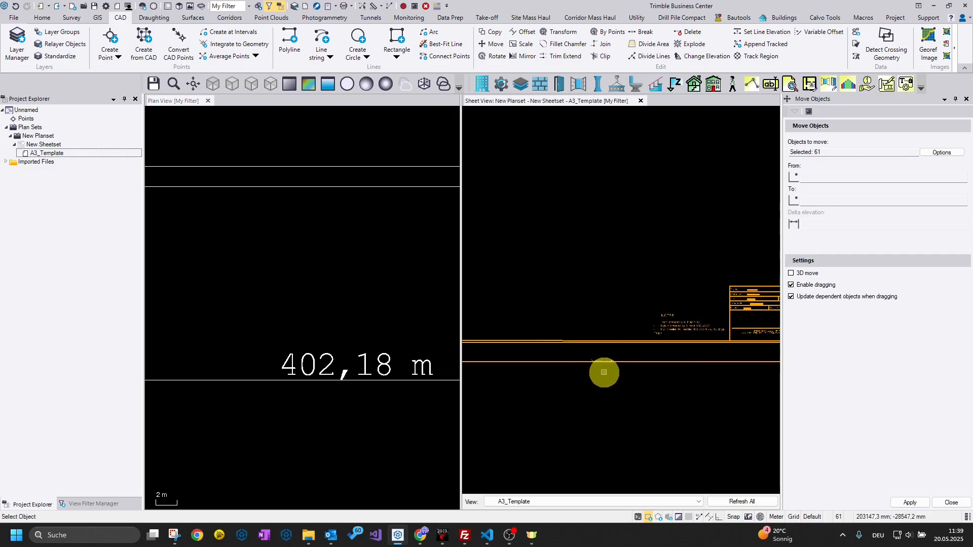
pyautogui.scroll(-5, 603, 372)
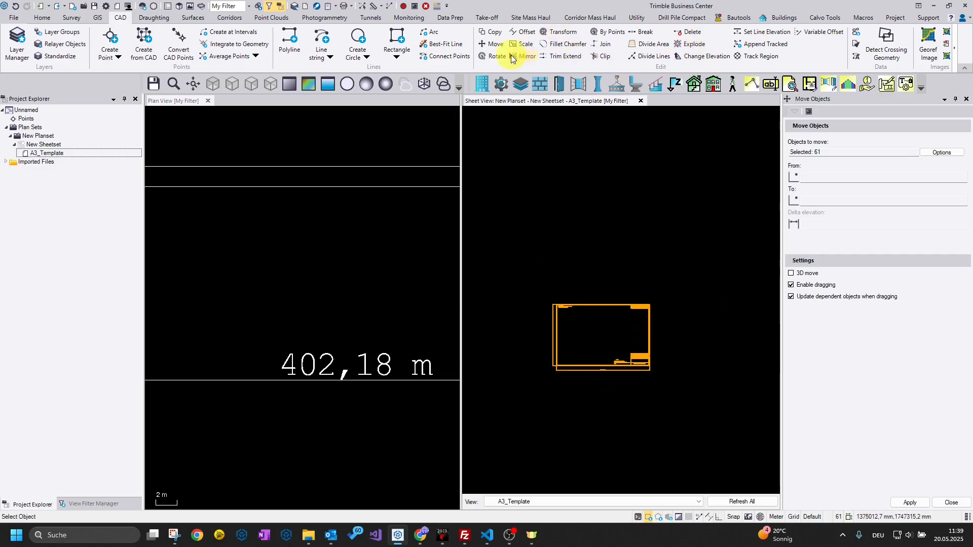
# - Scale the sheet's title block objects from base point 0,00; 0,00 by 0,001, with X and Y scales locked
pyautogui.click(526, 45)
pyautogui.click(831, 173)
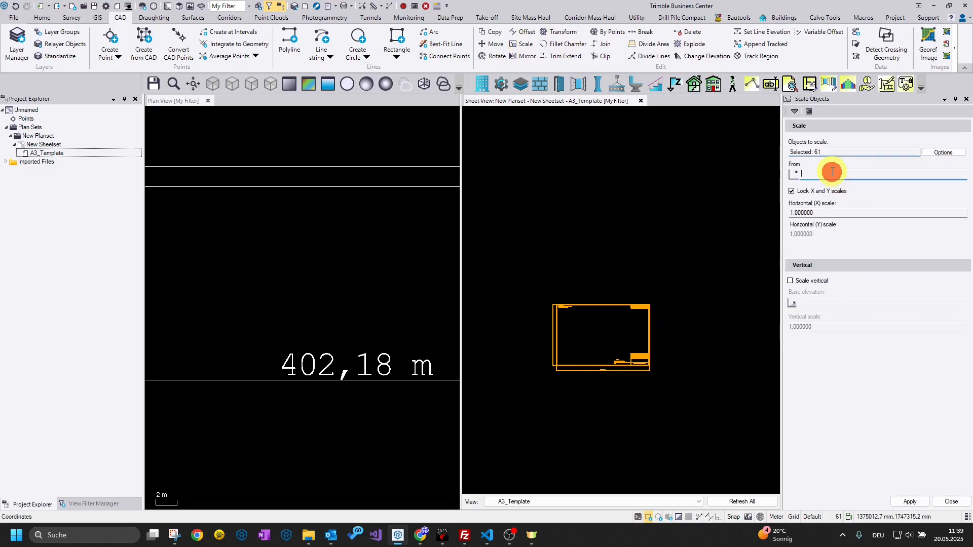
pyautogui.scroll(6, 555, 361)
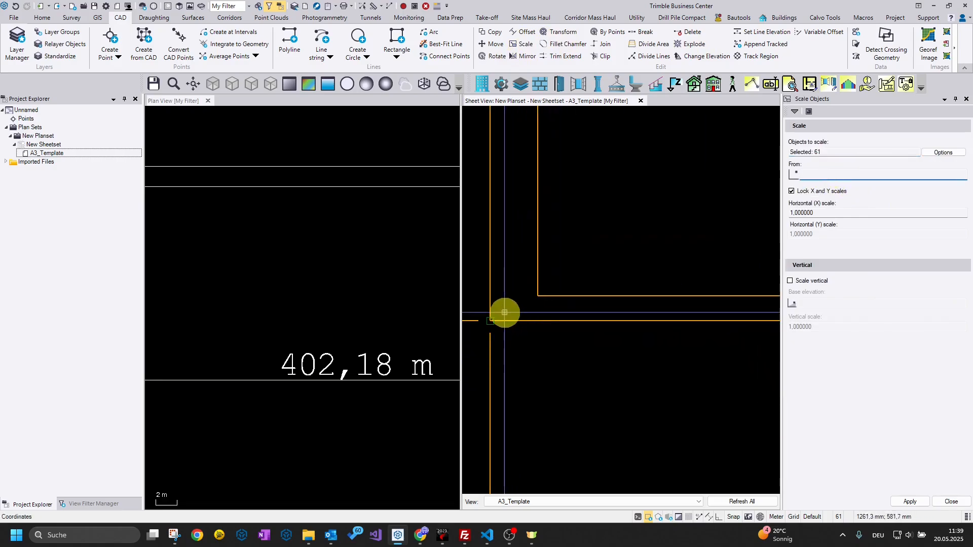
pyautogui.click(485, 325)
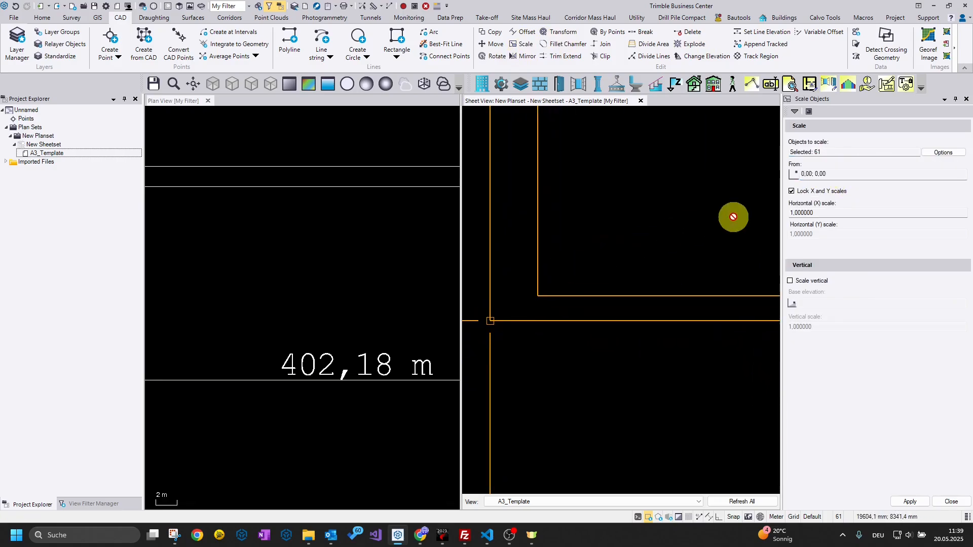
pyautogui.moveTo(829, 212); pyautogui.dragTo(712, 217)
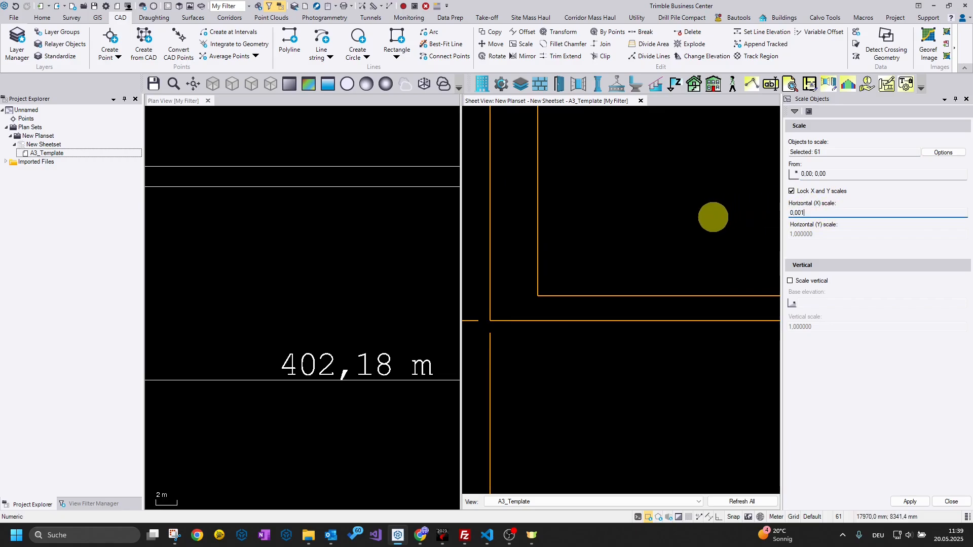
pyautogui.click(909, 502)
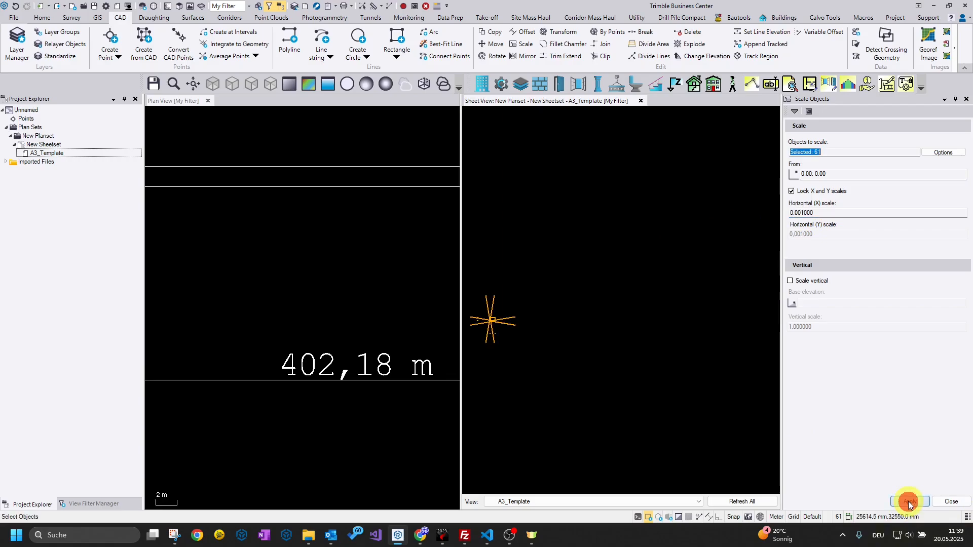
pyautogui.scroll(6, 482, 323)
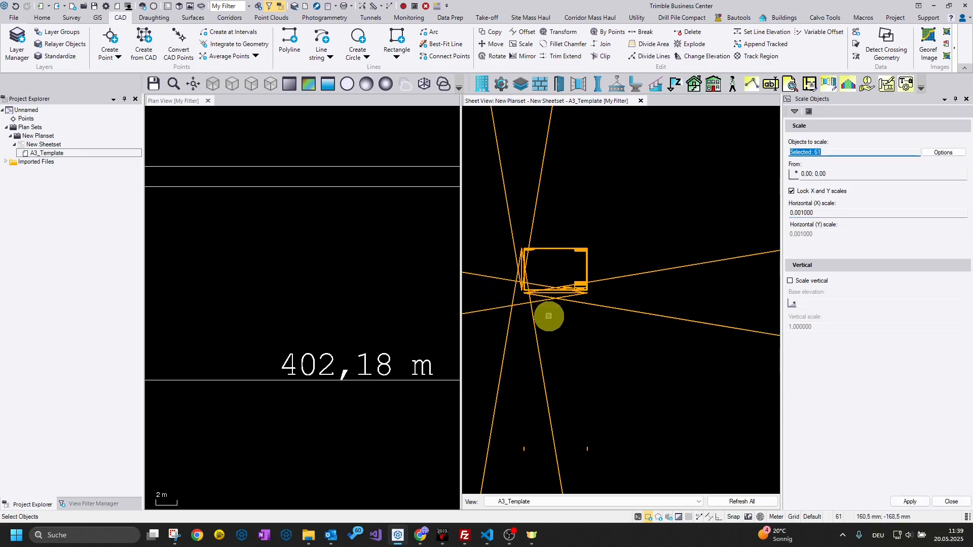
pyautogui.scroll(3, 548, 322)
pyautogui.moveTo(573, 327)
pyautogui.mouseDown()
pyautogui.moveTo(645, 387)
pyautogui.moveTo(648, 370)
pyautogui.moveTo(689, 369)
pyautogui.mouseUp()
pyautogui.click(965, 502)
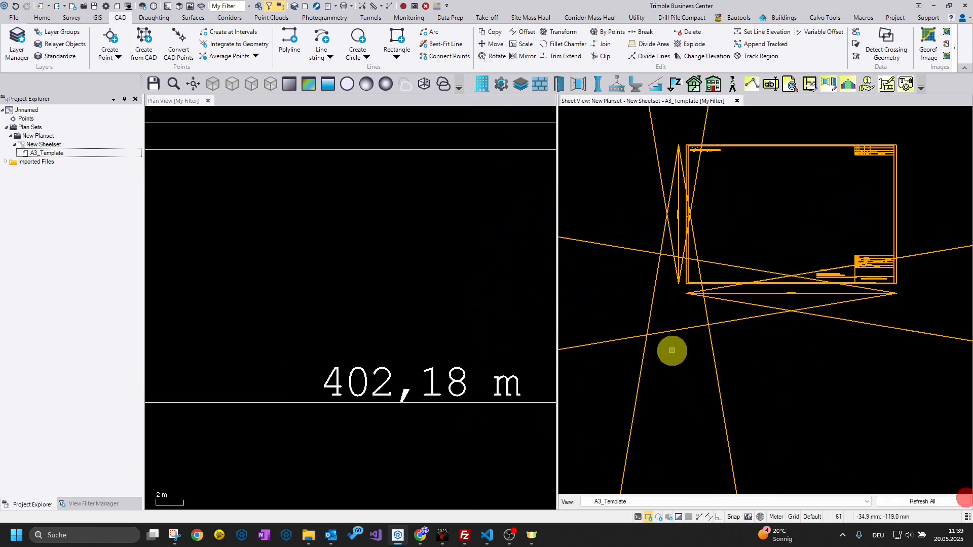
# - Delete the two distorted dimensions below and beside the frame on the A3_Template sheet
pyautogui.scroll(-3, 709, 372)
pyautogui.click(812, 400)
pyautogui.click(767, 402)
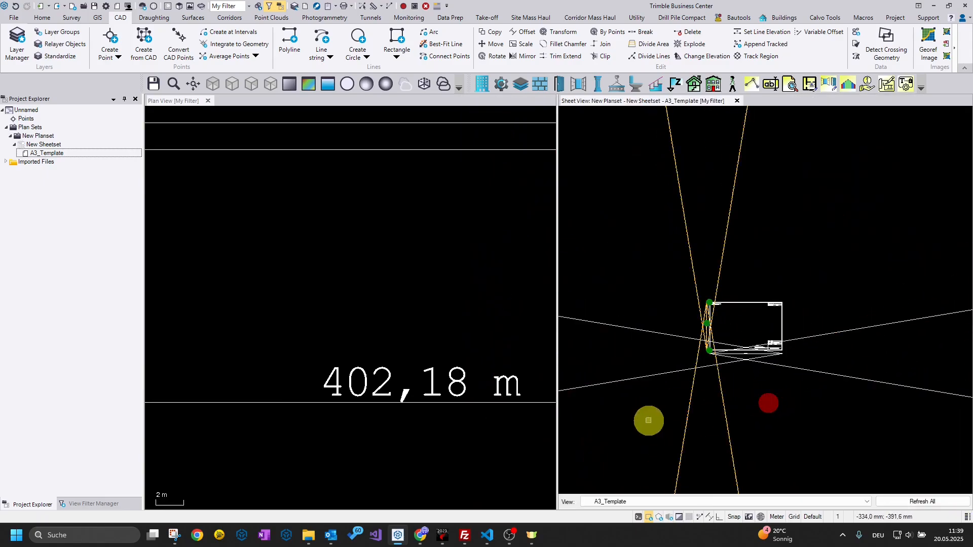
pyautogui.moveTo(652, 388); pyautogui.dragTo(608, 252)
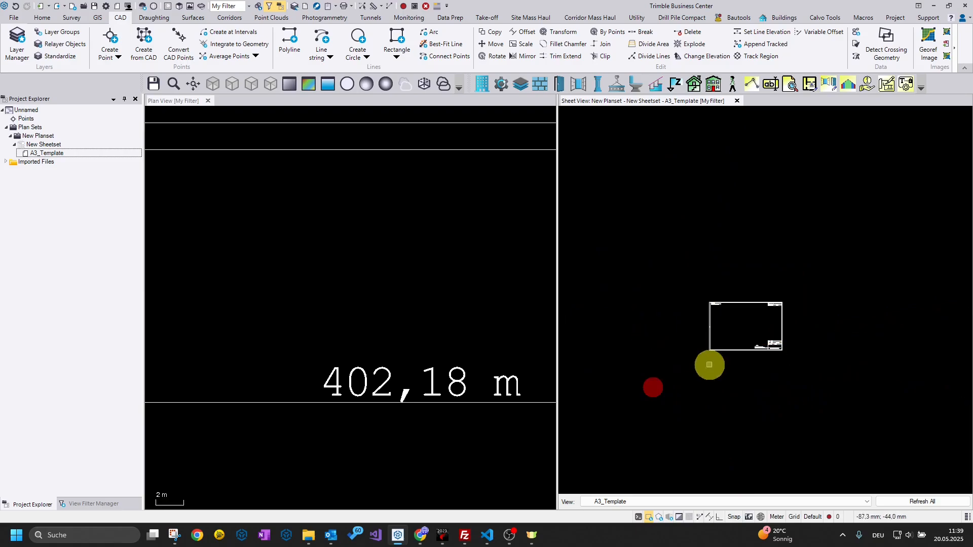
pyautogui.scroll(5, 745, 355)
pyautogui.scroll(-1, 746, 348)
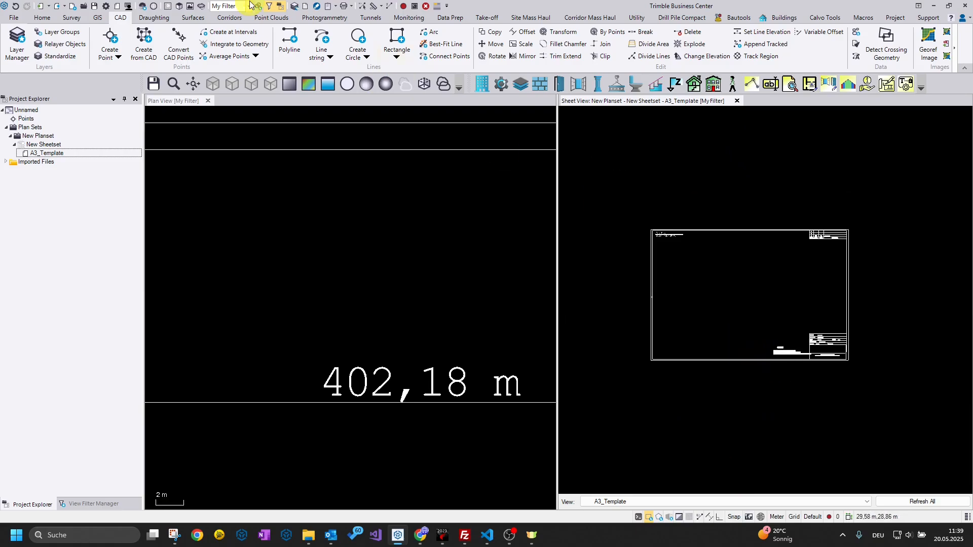
# - Add a linear dimension below the A3_Template frame between its outer lower-left and lower-right corners
pyautogui.click(152, 19)
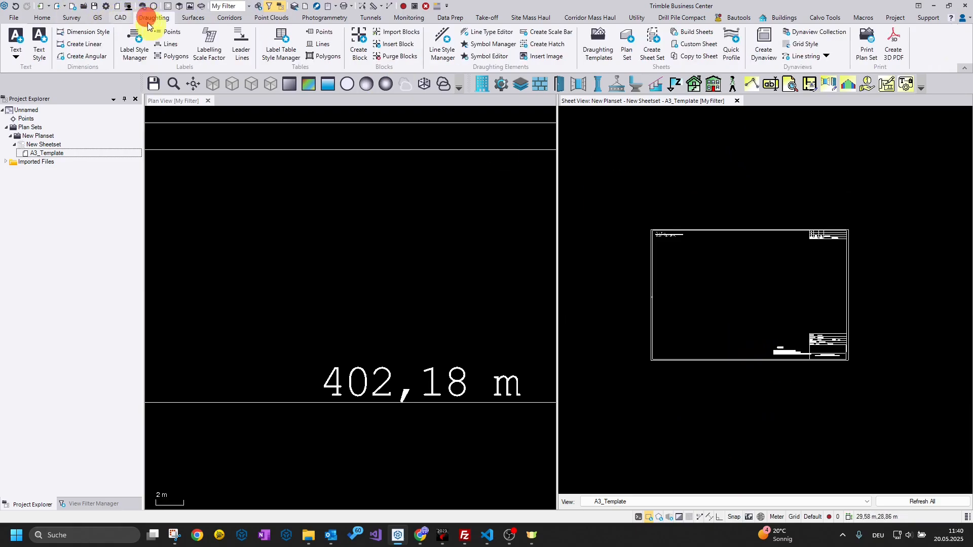
pyautogui.click(77, 48)
pyautogui.scroll(6, 496, 314)
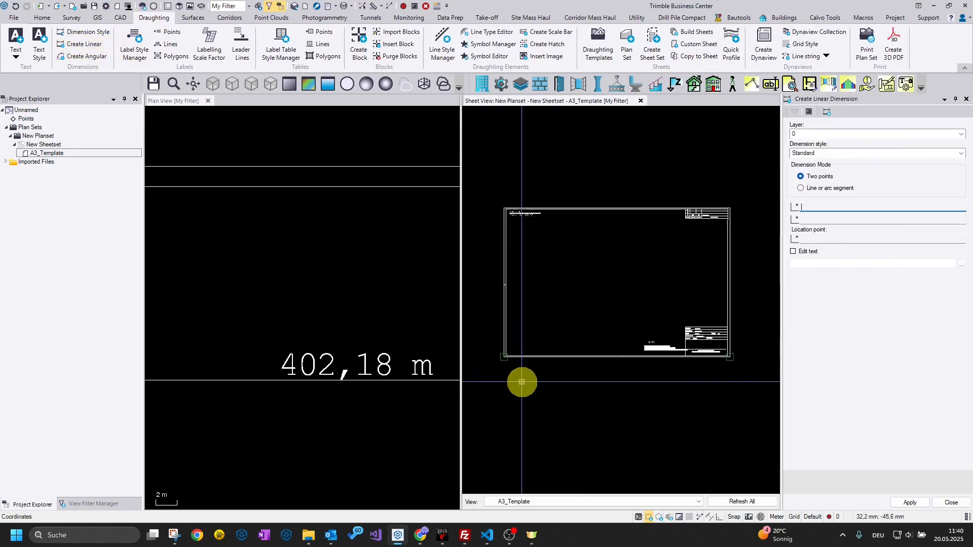
pyautogui.click(499, 311)
pyautogui.scroll(-4, 601, 382)
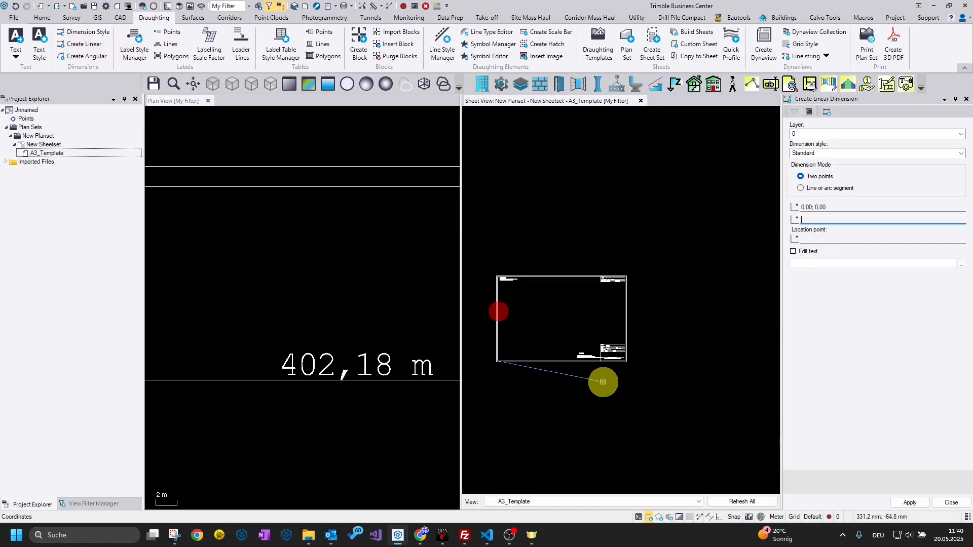
pyautogui.scroll(4, 619, 369)
pyautogui.click(641, 324)
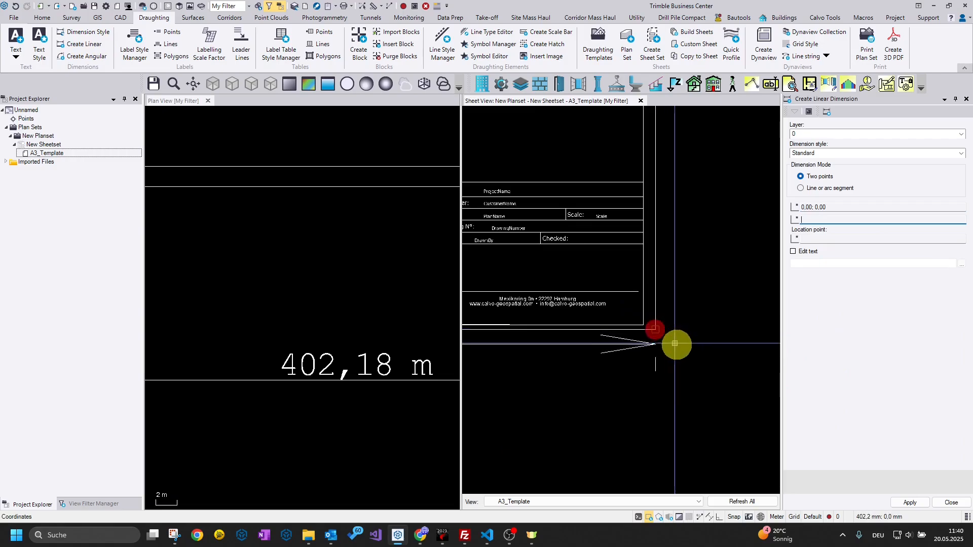
pyautogui.scroll(-4, 679, 349)
pyautogui.click(654, 391)
pyautogui.scroll(-2, 562, 404)
# - Add a linear dimension beside the frame's left edge between its outer lower-left and upper-left corners
pyautogui.scroll(7, 532, 385)
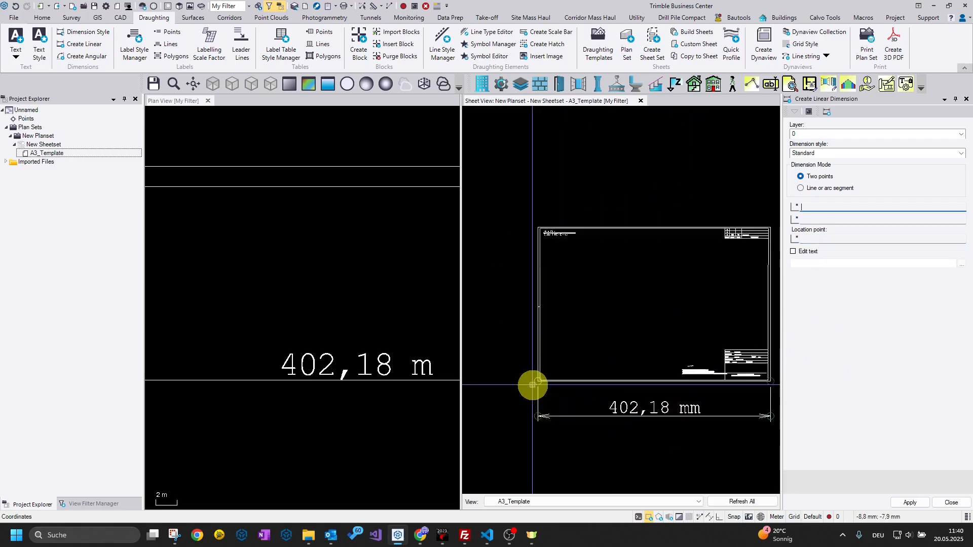
pyautogui.click(546, 372)
pyautogui.scroll(-3, 499, 293)
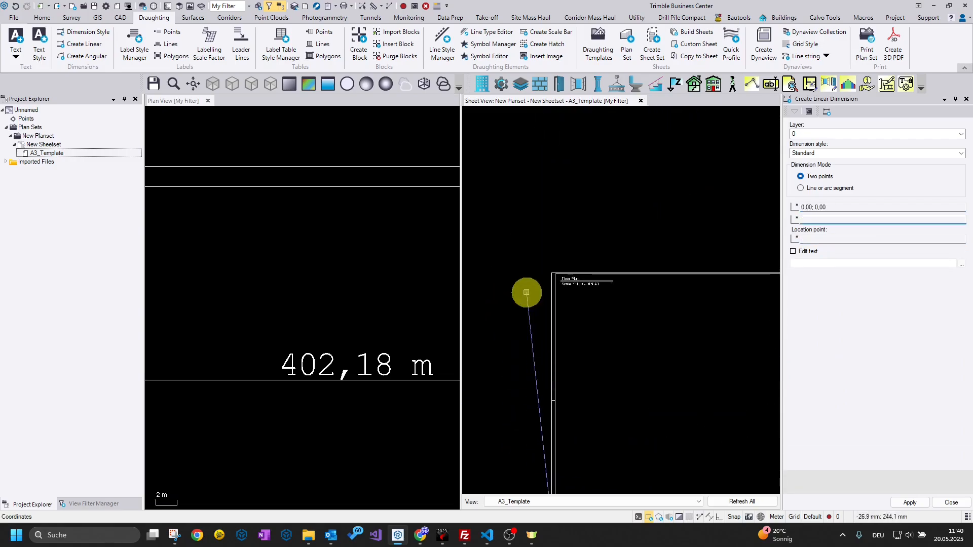
pyautogui.scroll(5, 568, 274)
pyautogui.click(568, 274)
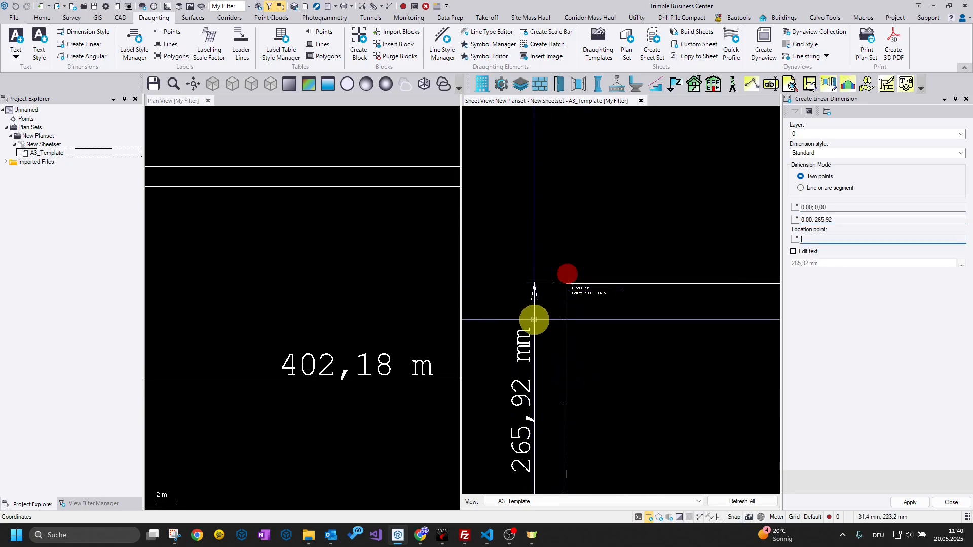
pyautogui.click(516, 322)
pyautogui.scroll(-4, 649, 363)
pyautogui.press('Escape')
pyautogui.scroll(3, 717, 343)
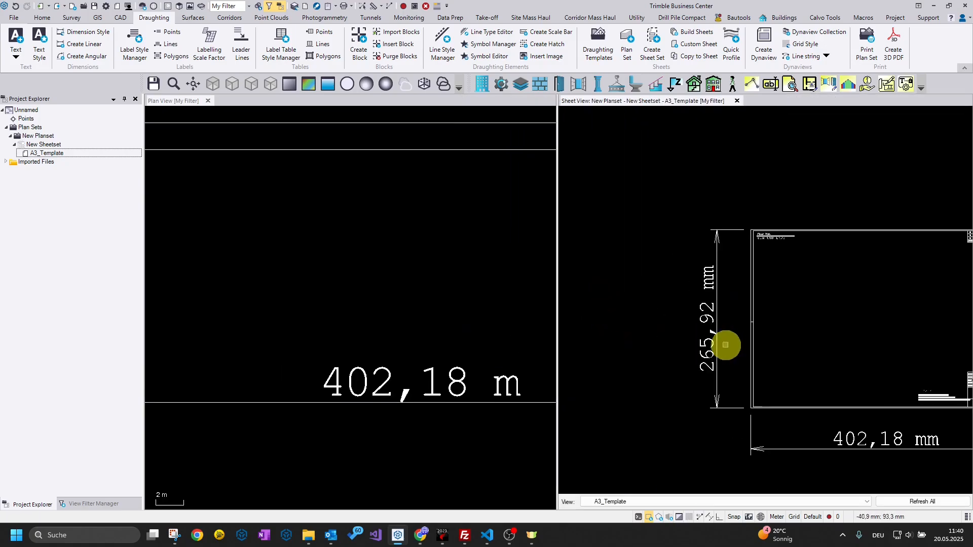
pyautogui.moveTo(756, 325); pyautogui.dragTo(698, 307, button='middle')
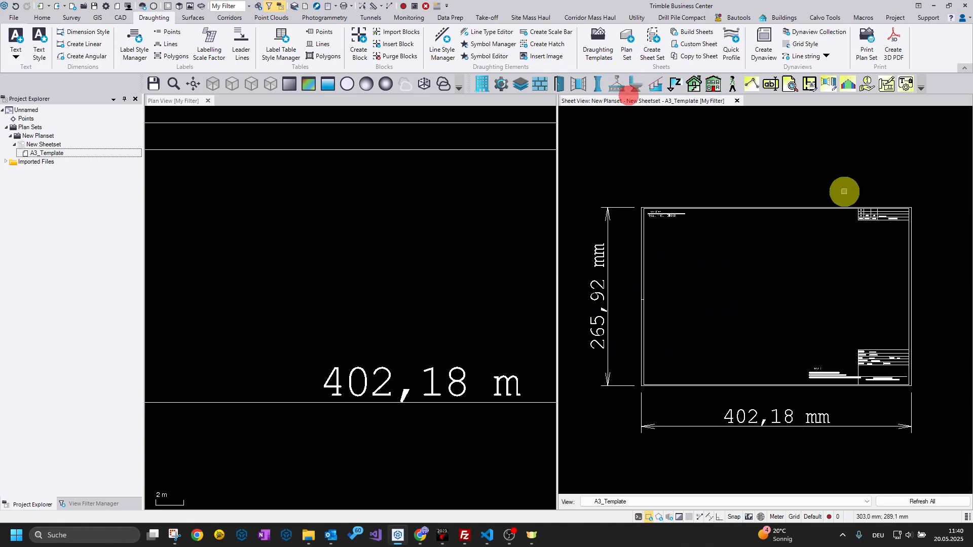
# - Examine the title block's placeholder texts, such as ProjectName, CustomerName and PlanName, and the overall layout of the dimensioned sheet
pyautogui.scroll(4, 902, 365)
pyautogui.scroll(3, 804, 349)
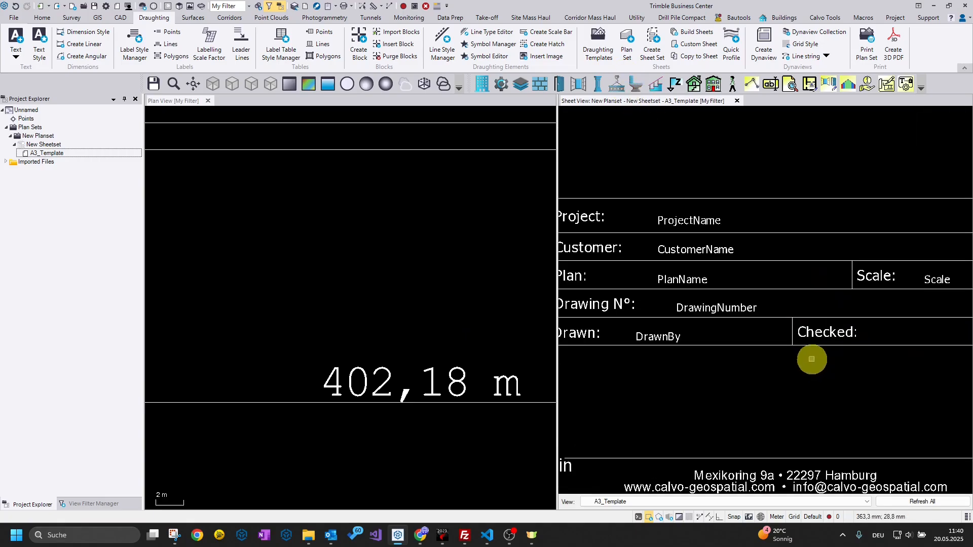
pyautogui.click(905, 84)
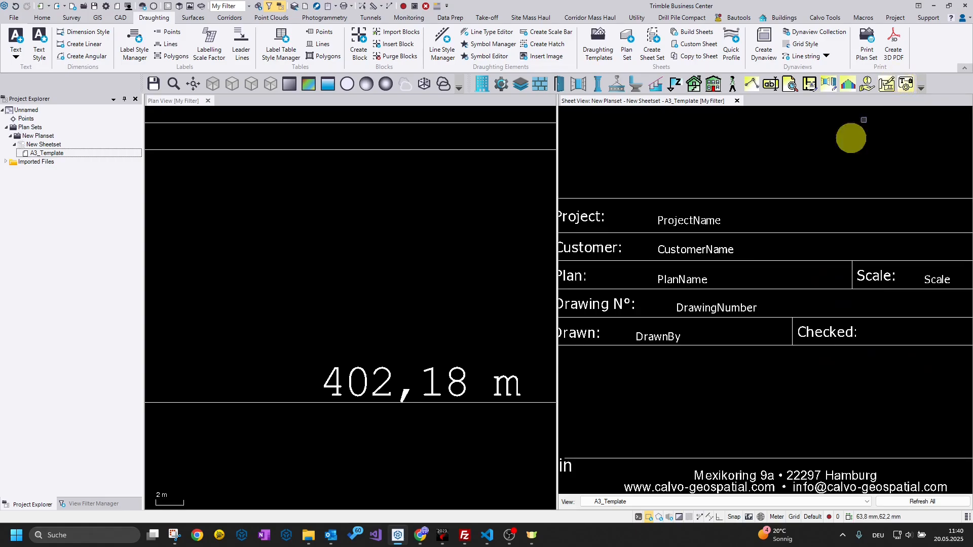
pyautogui.moveTo(832, 287); pyautogui.dragTo(853, 286, button='middle')
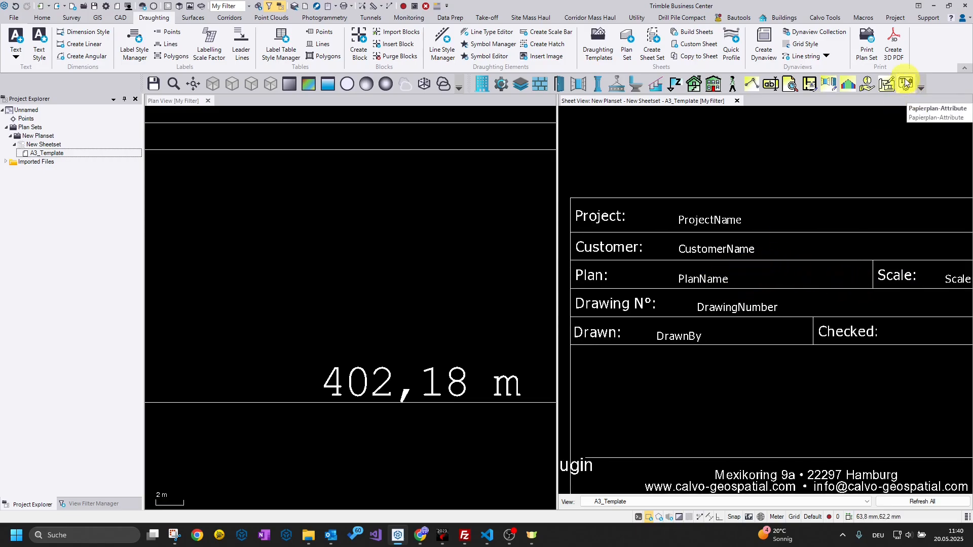
pyautogui.click(708, 217)
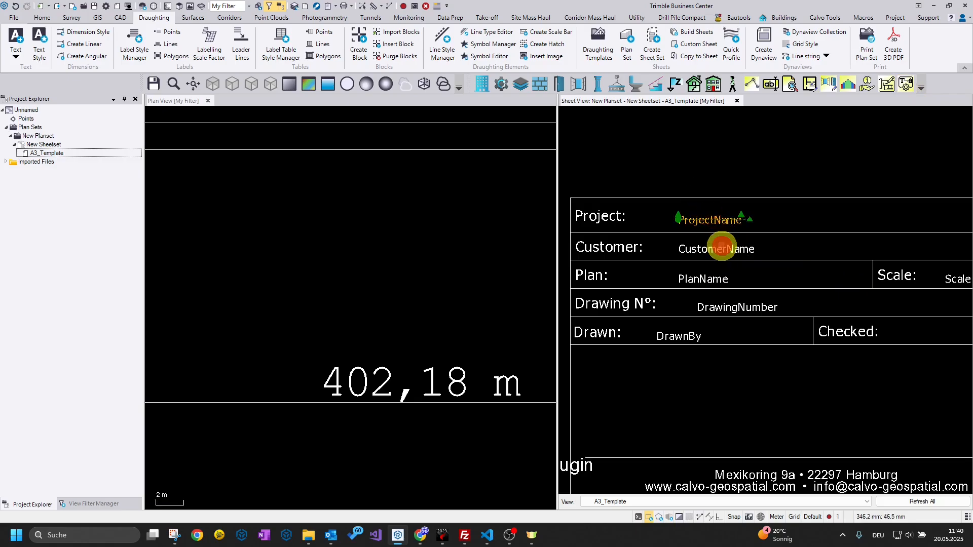
pyautogui.click(722, 246)
pyautogui.click(702, 278)
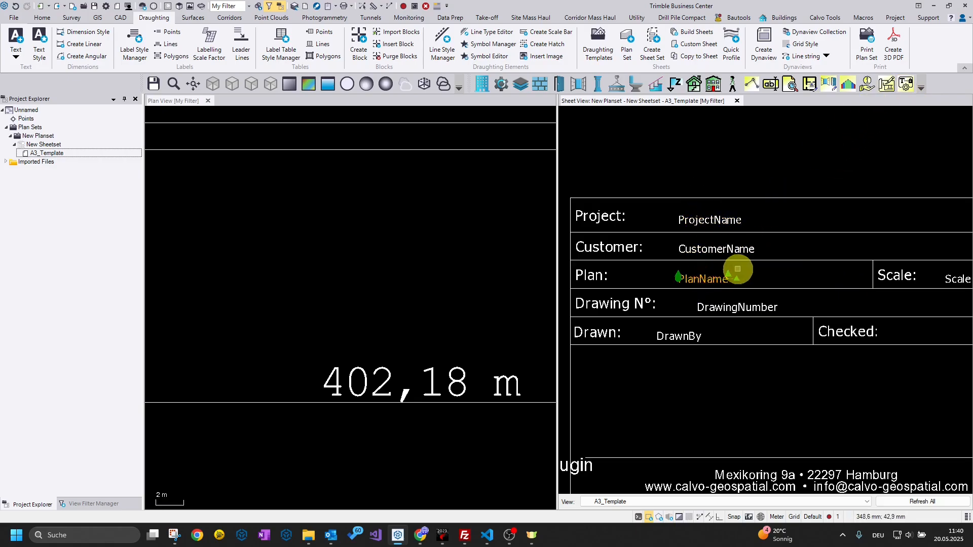
pyautogui.scroll(-5, 737, 269)
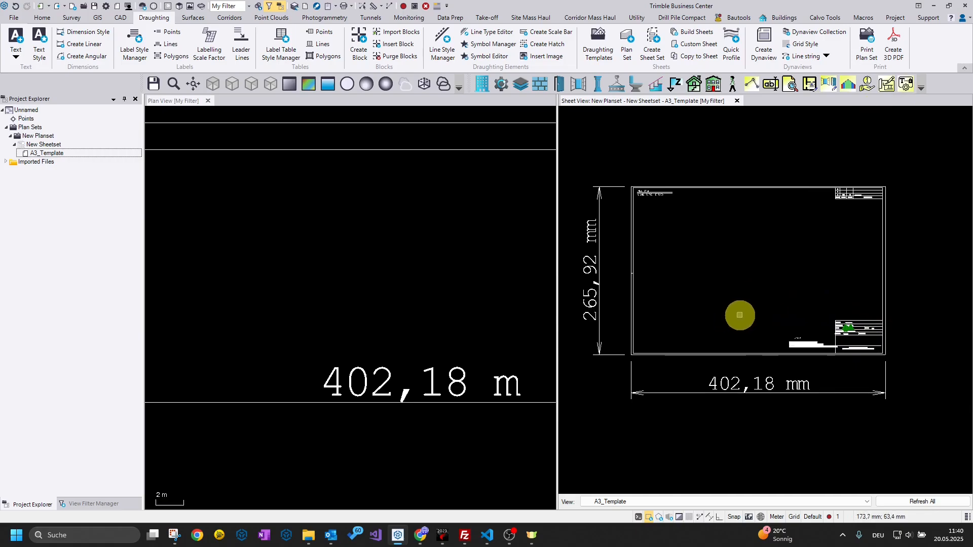
pyautogui.moveTo(739, 315); pyautogui.dragTo(745, 297, button='middle')
pyautogui.scroll(2, 641, 207)
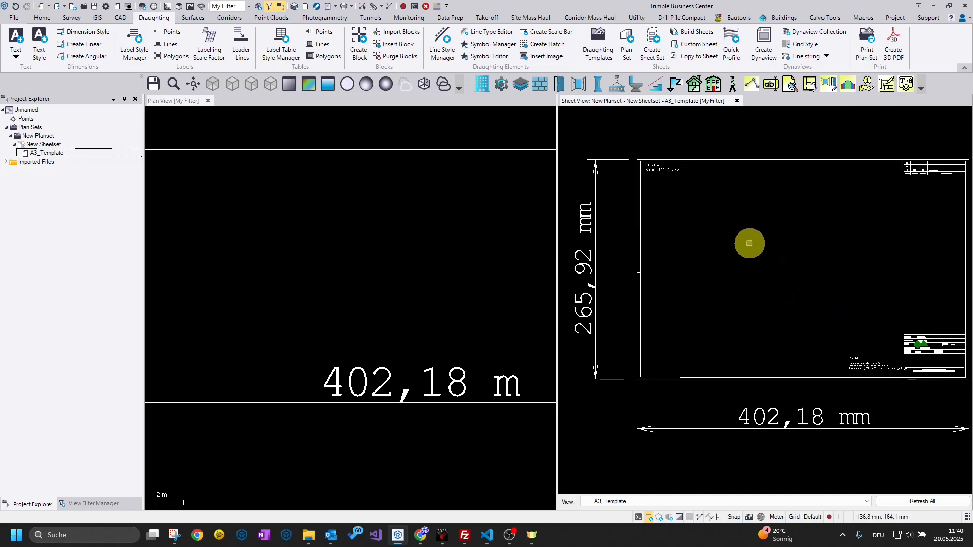
pyautogui.scroll(-2, 749, 243)
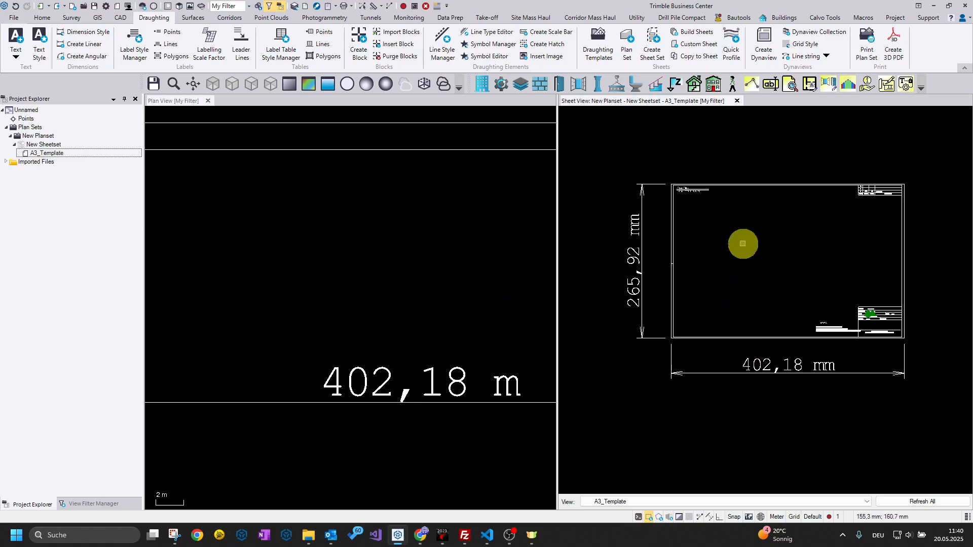
pyautogui.scroll(-5, 750, 295)
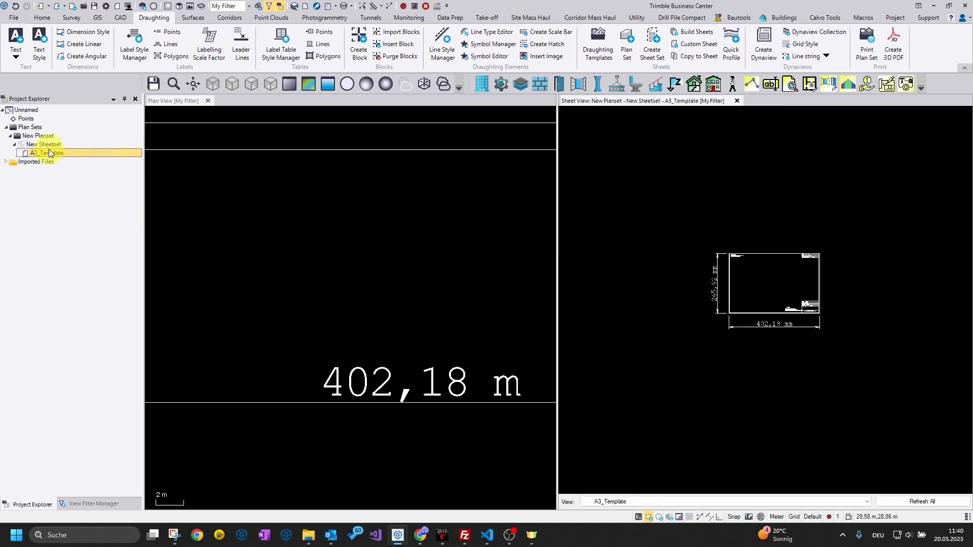
# - Set up a VCL Project Link export of New Planset with its New Sheetset and A3_Template sheet, targeting the TBC Buildings\Templates folder
pyautogui.keyDown('shift'); pyautogui.click(50, 135); pyautogui.keyUp('shift')
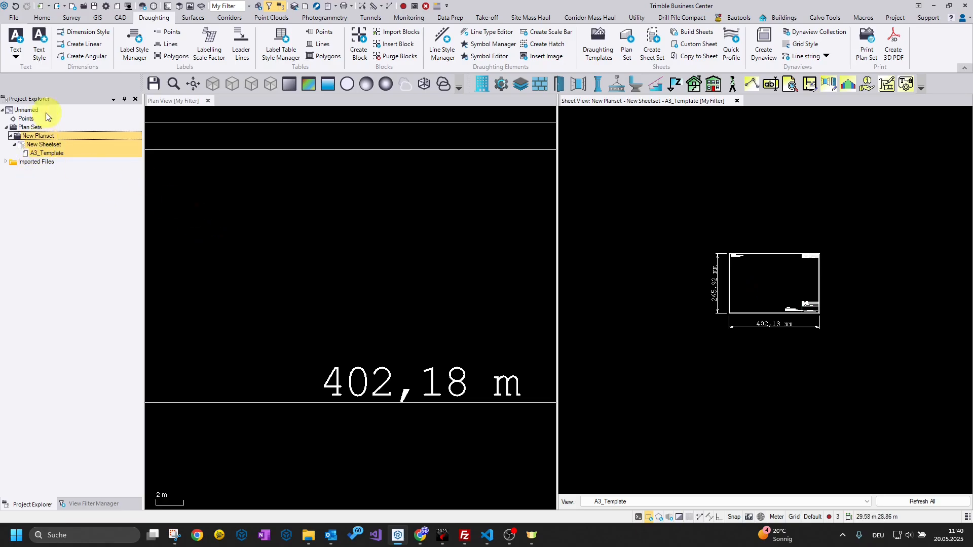
pyautogui.click(56, 6)
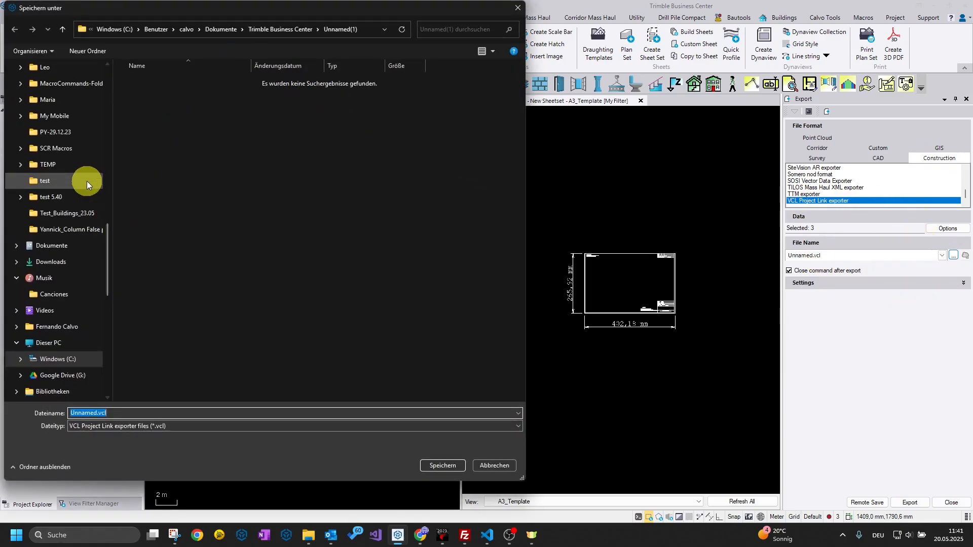
pyautogui.scroll(15, 86, 182)
pyautogui.scroll(4, 91, 186)
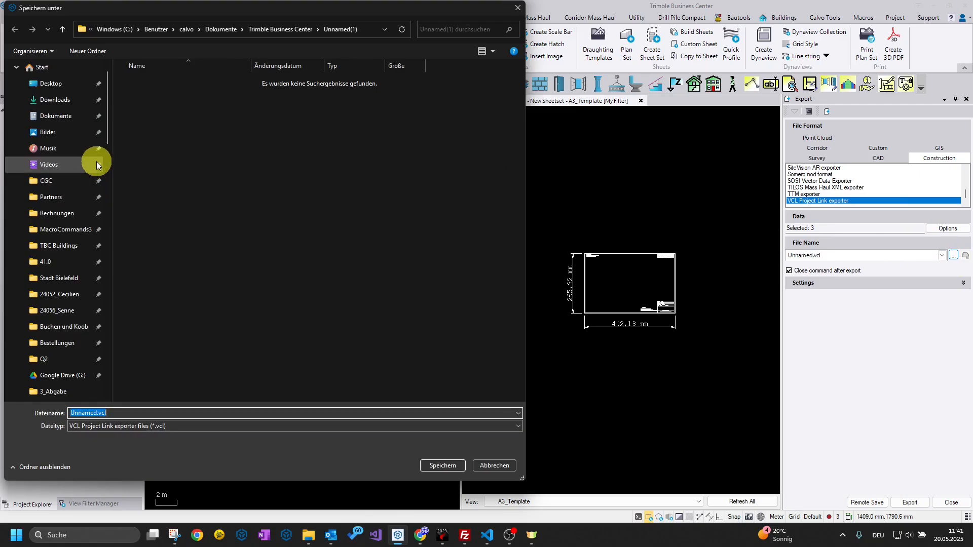
pyautogui.click(62, 252)
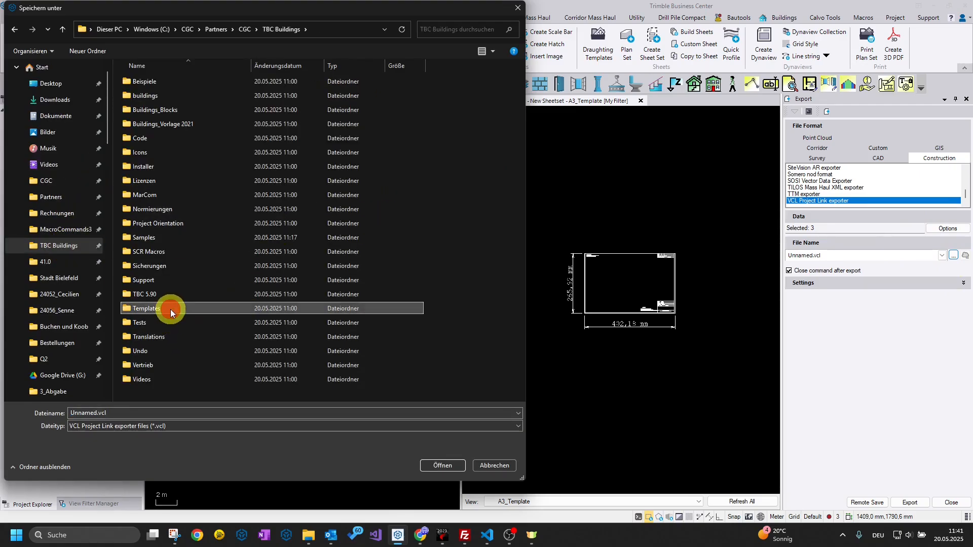
pyautogui.doubleClick(170, 309)
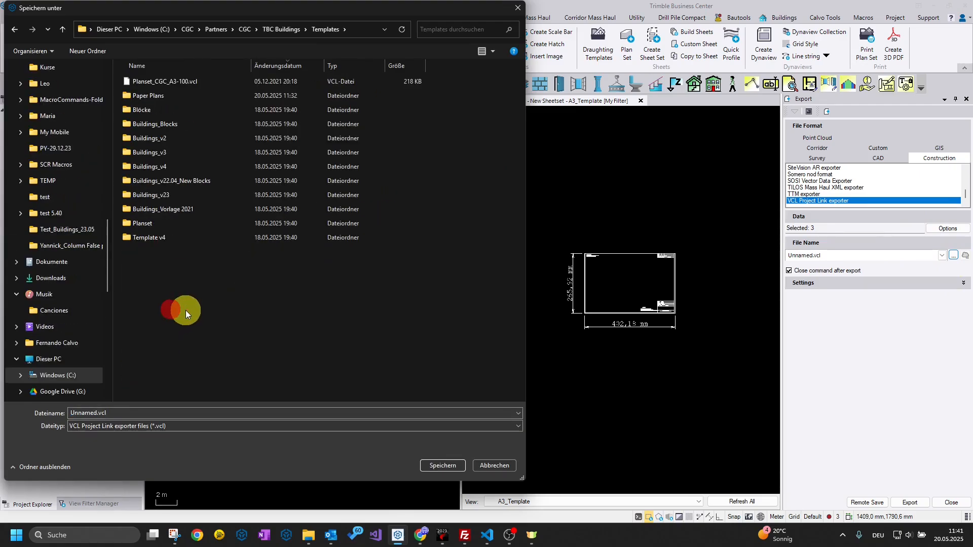
# - Name the VCL file A3-Template-Test and export the selected plan set
pyautogui.click(163, 414)
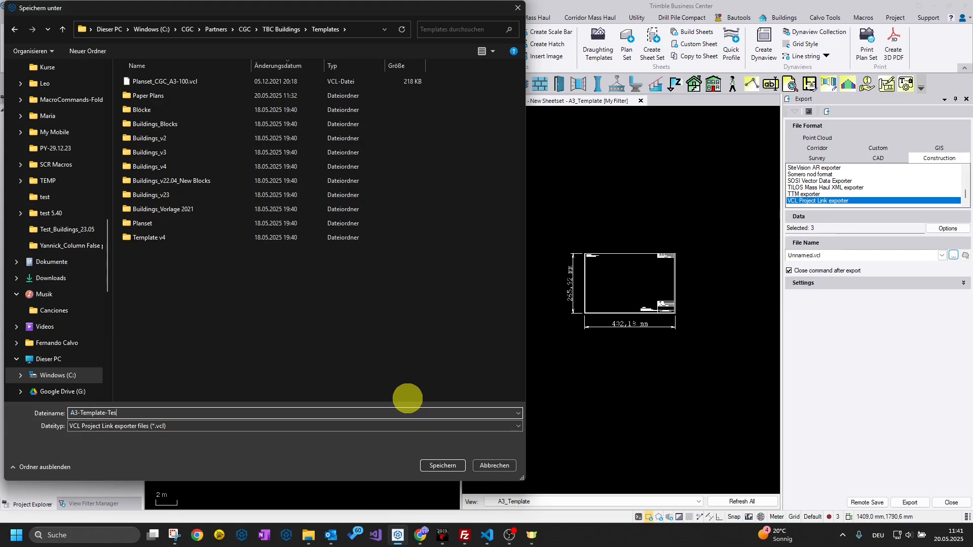
pyautogui.press('Return')
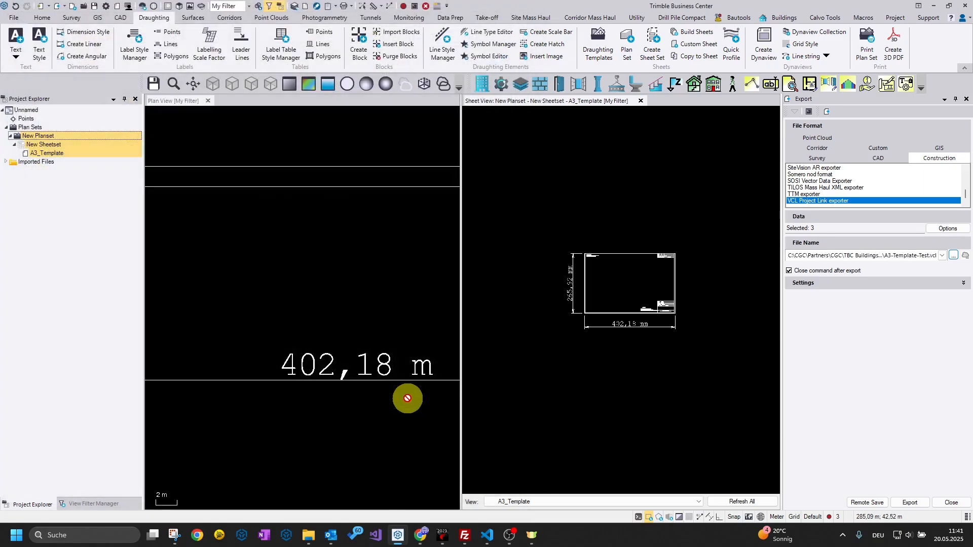
pyautogui.click(910, 502)
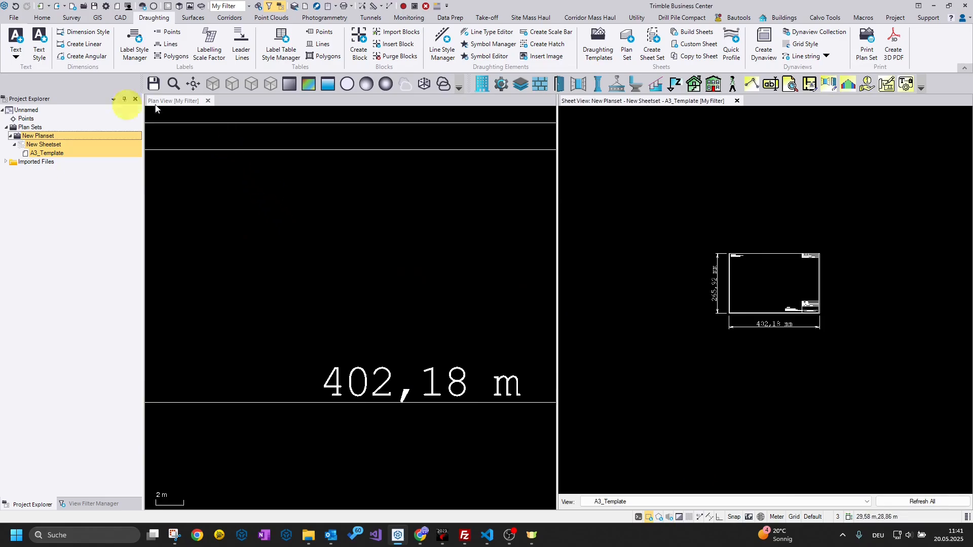
# - Open the recent project PaperPlans_v25.01.vce from the Samples folder
pyautogui.click(15, 20)
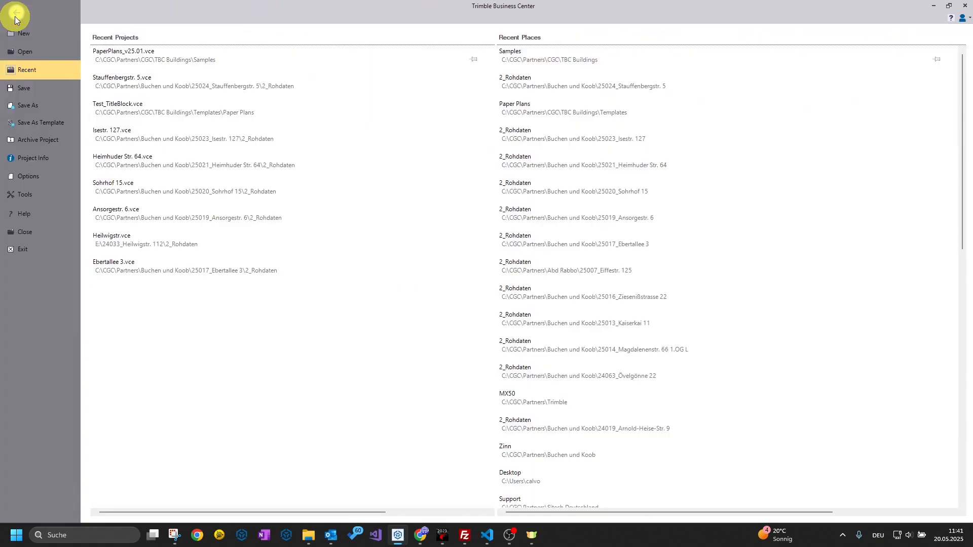
pyautogui.click(168, 61)
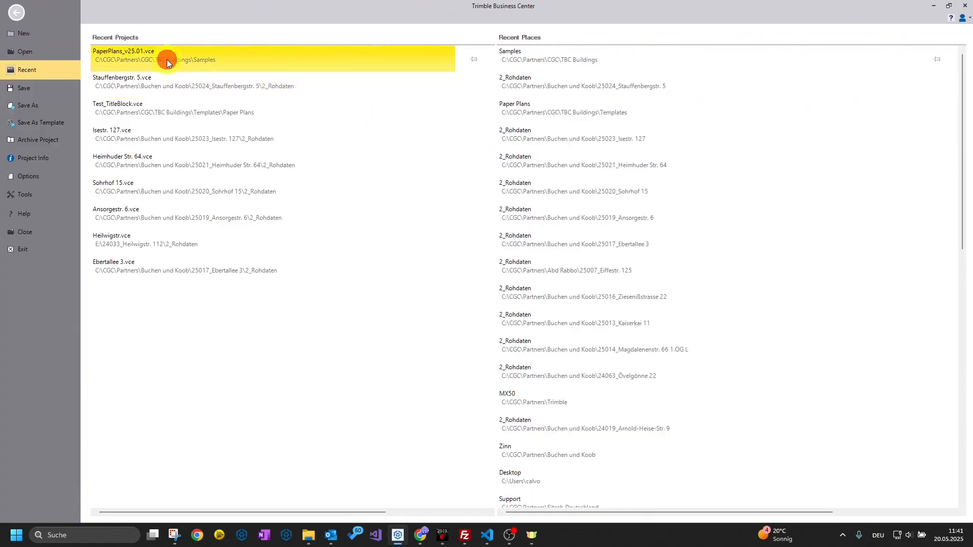
pyautogui.click(536, 280)
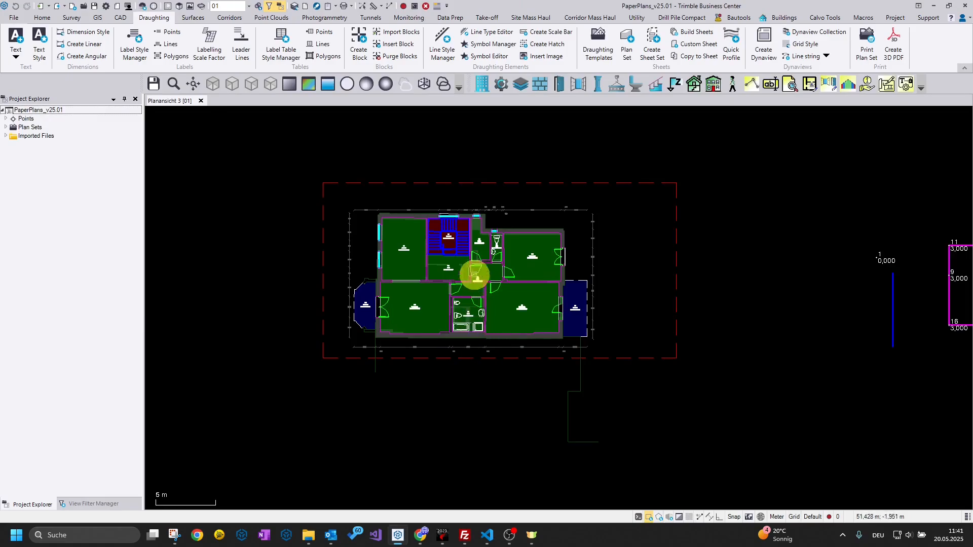
pyautogui.scroll(2, 481, 260)
pyautogui.scroll(-5, 569, 319)
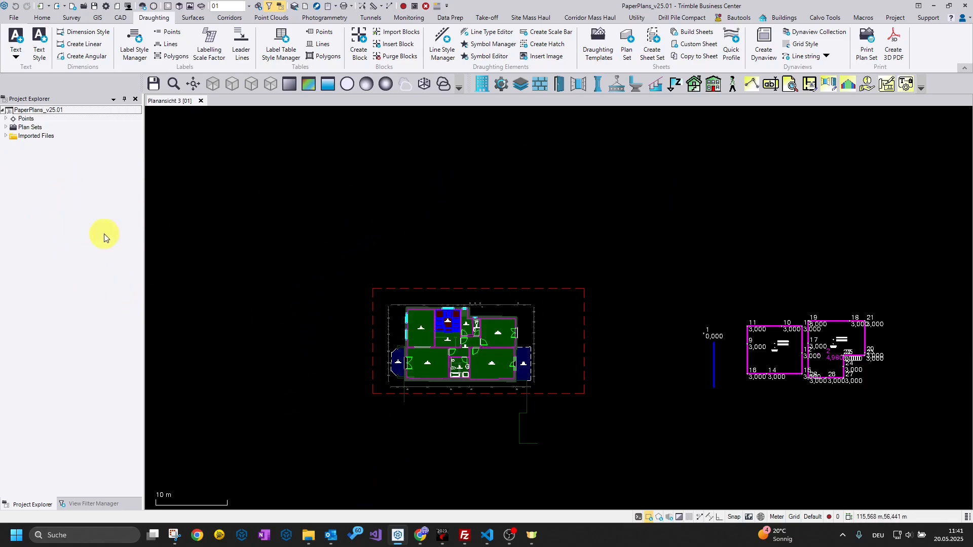
# - Delete the Floor Plans and Sample Title Block plan sets from the PaperPlans_v25.01 project
pyautogui.click(6, 127)
pyautogui.click(36, 126)
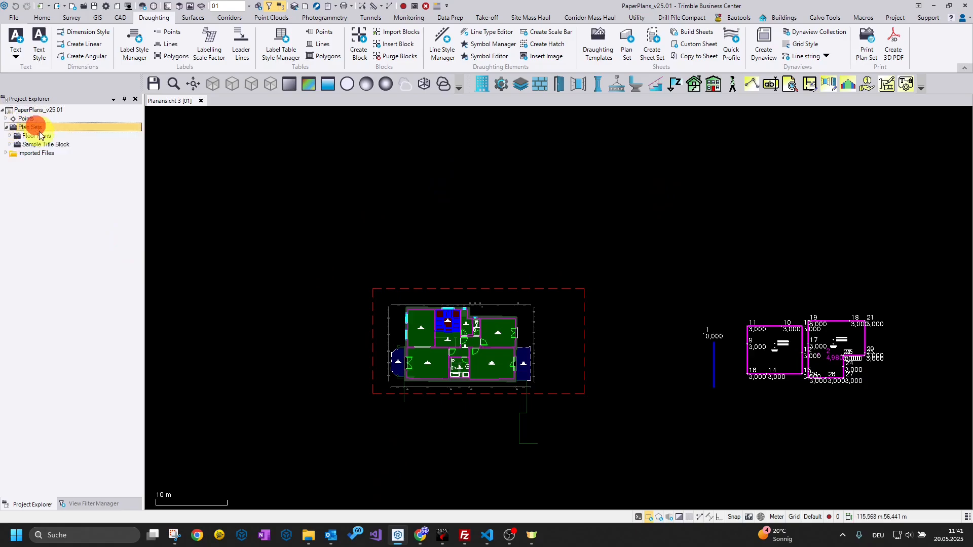
pyautogui.click(40, 136)
pyautogui.keyDown('shift'); pyautogui.click(52, 144); pyautogui.keyUp('shift')
pyautogui.press('Delete')
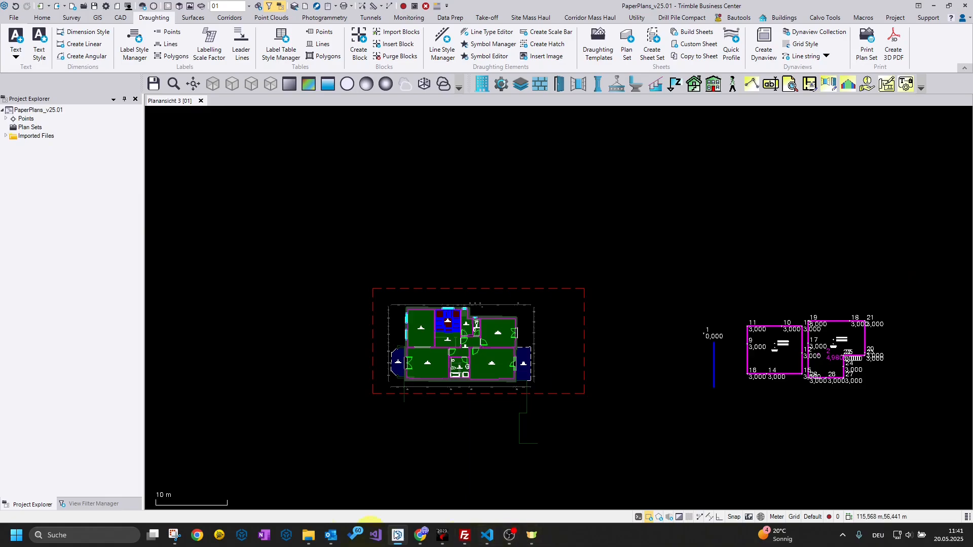
# - Import A3-Template-Test.vcl from the Templates folder in File Explorer into the open PaperPlans_v25.01 project
pyautogui.click(306, 536)
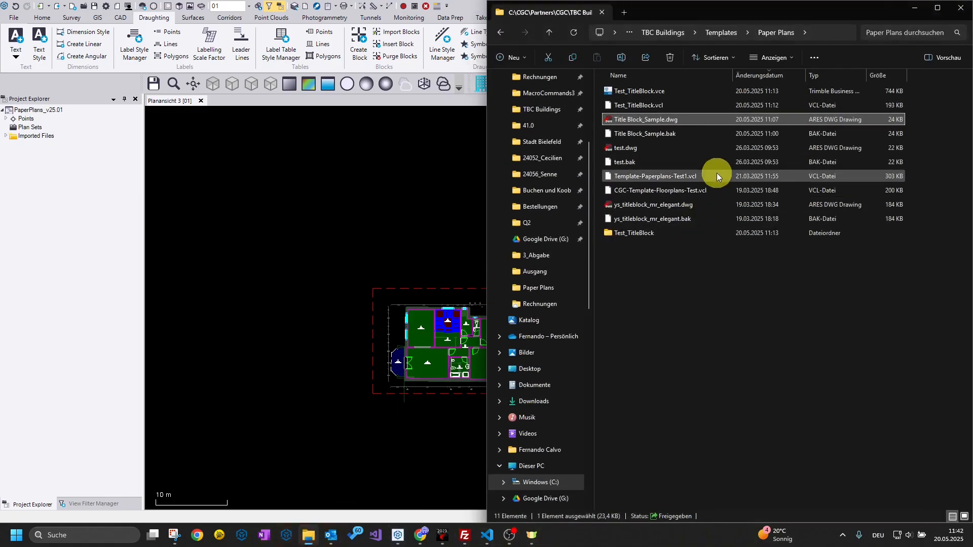
pyautogui.click(720, 33)
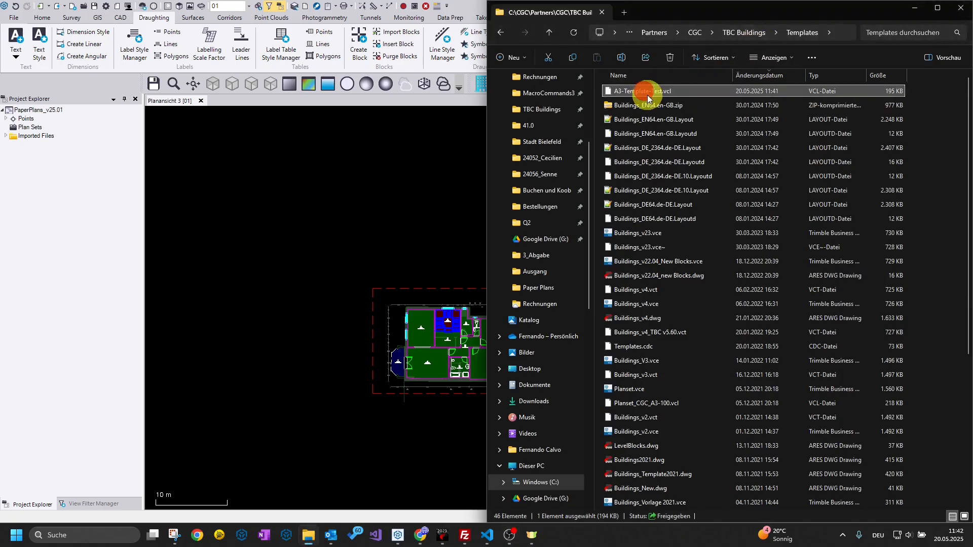
pyautogui.click(639, 93)
pyautogui.moveTo(639, 92); pyautogui.dragTo(311, 247)
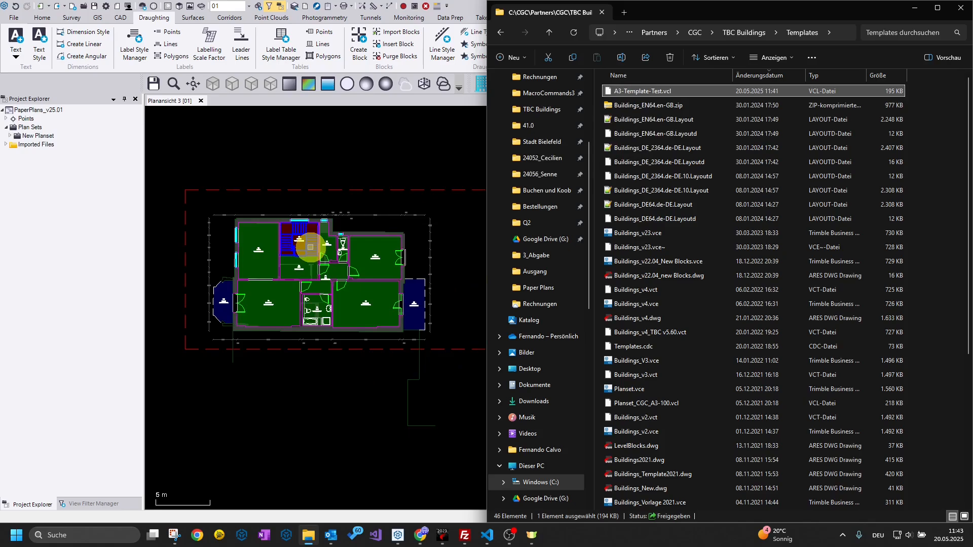
# - Open a new sheet view of the A3_Template sheet from New Sheetset in the New Planset plan set
pyautogui.click(30, 128)
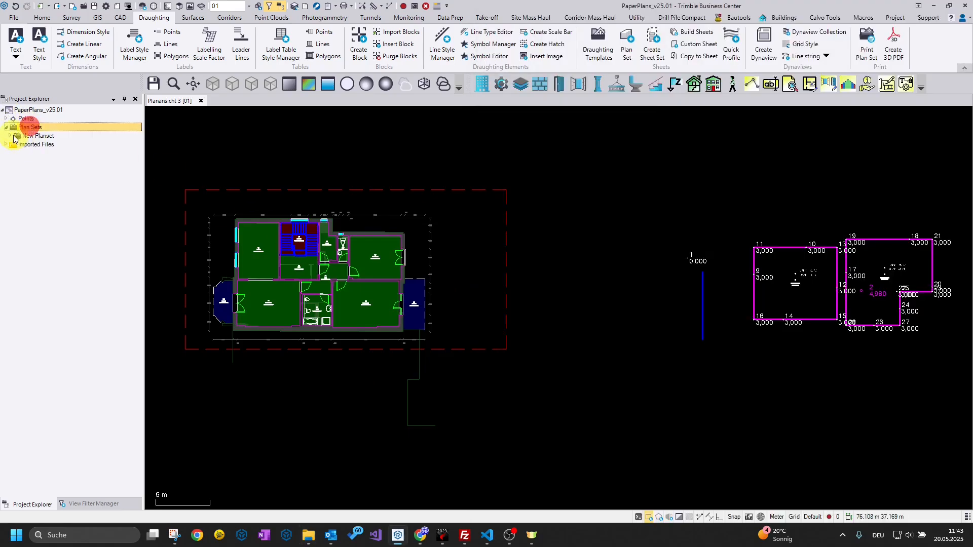
pyautogui.click(11, 135)
pyautogui.click(45, 135)
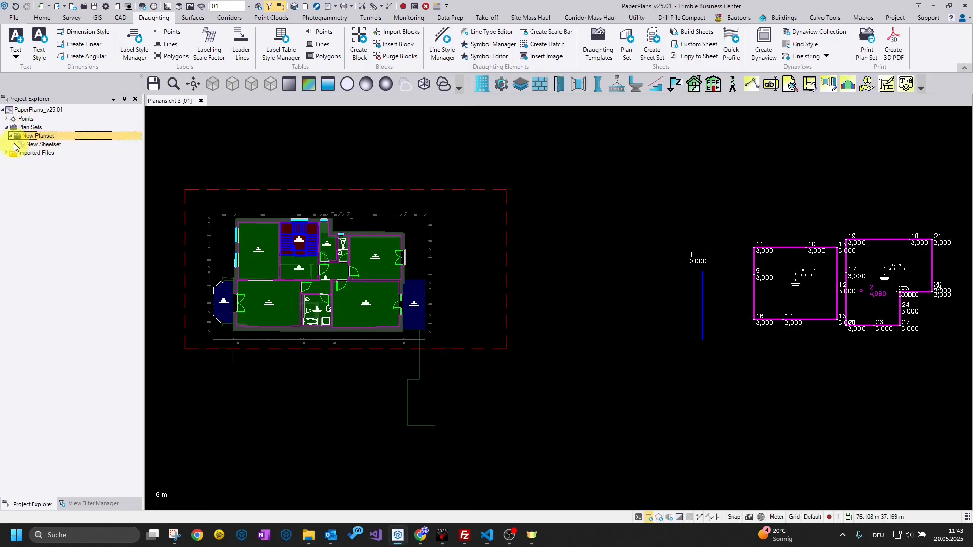
pyautogui.click(14, 145)
pyautogui.click(51, 153)
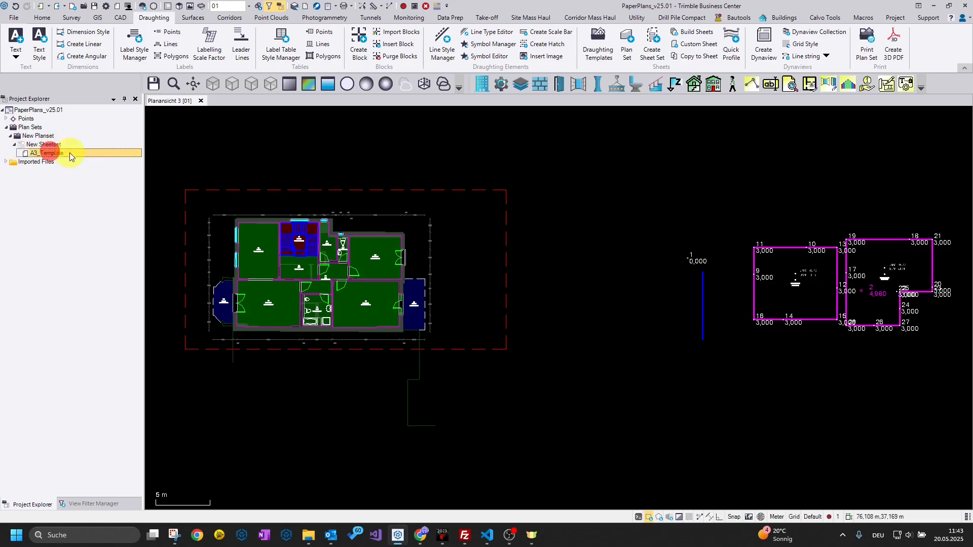
pyautogui.rightClick(53, 156)
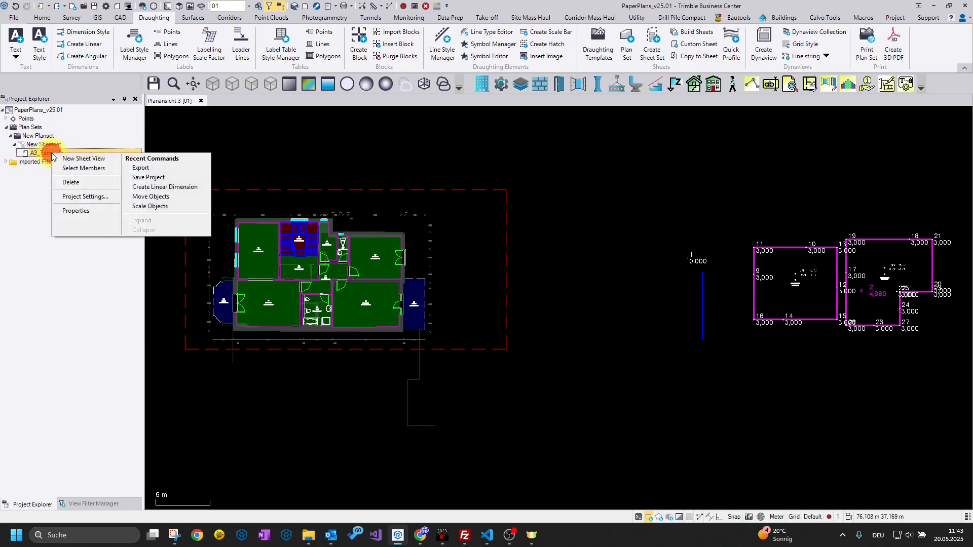
pyautogui.click(80, 160)
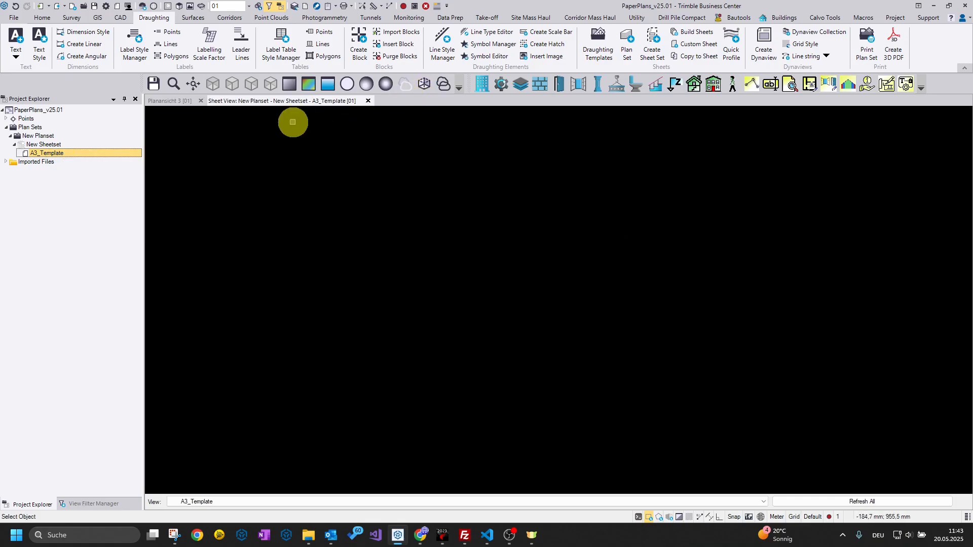
# - Place the A3_Template sheet view beside the plan view and set its view filter to My Filter
pyautogui.rightClick(303, 102)
pyautogui.click(358, 129)
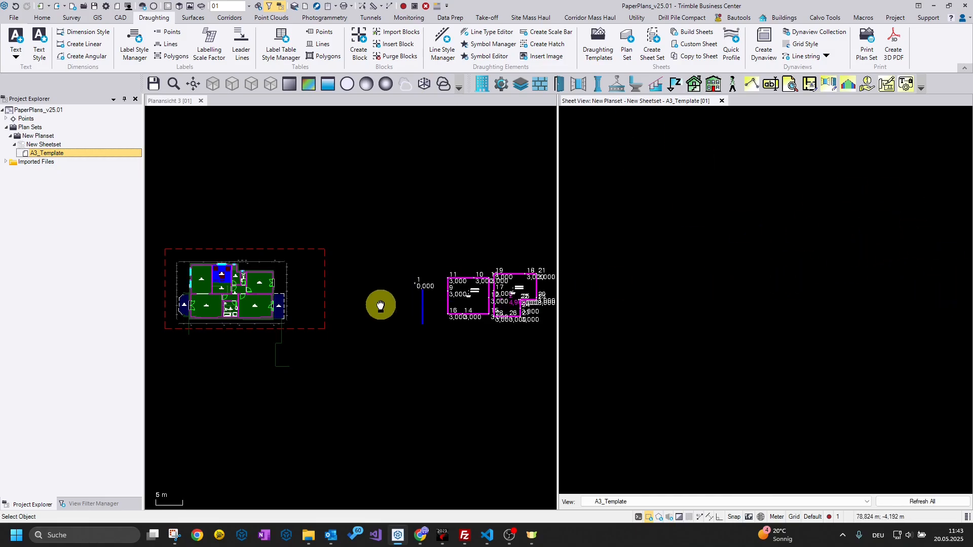
pyautogui.moveTo(380, 304); pyautogui.dragTo(475, 298, button='middle')
pyautogui.scroll(4, 312, 293)
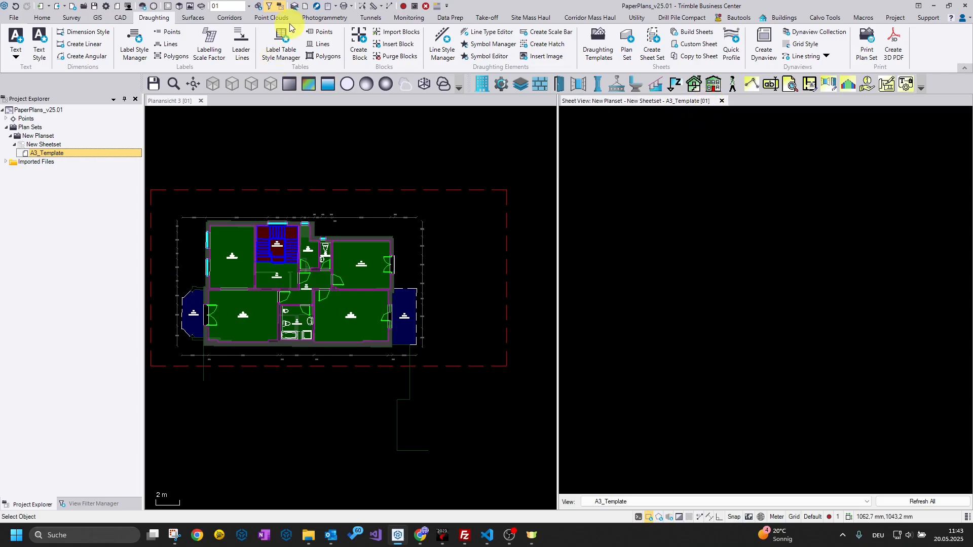
pyautogui.click(223, 6)
pyautogui.click(212, 76)
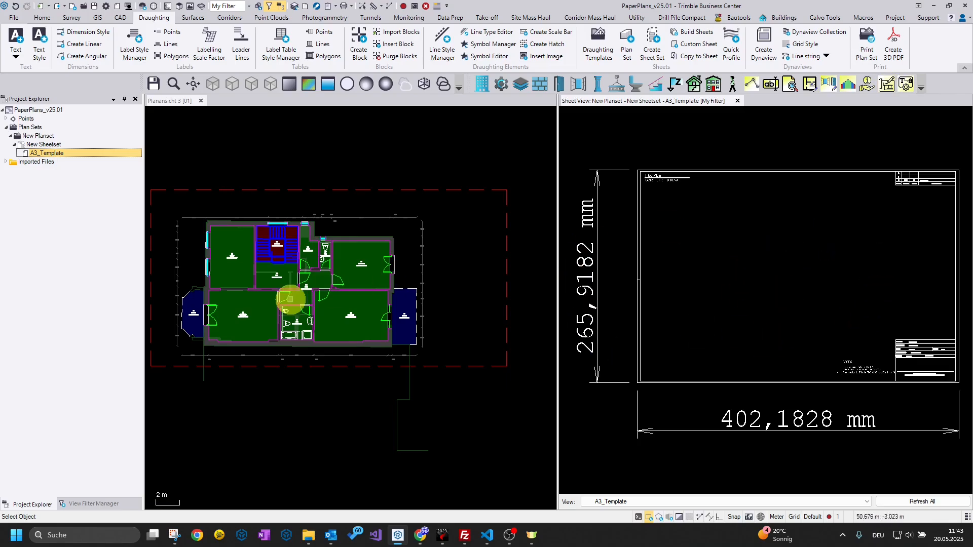
# - Start the paper plans macro, set the plan title to Floorplan and choose A3_Template as the template sheet
pyautogui.click(887, 88)
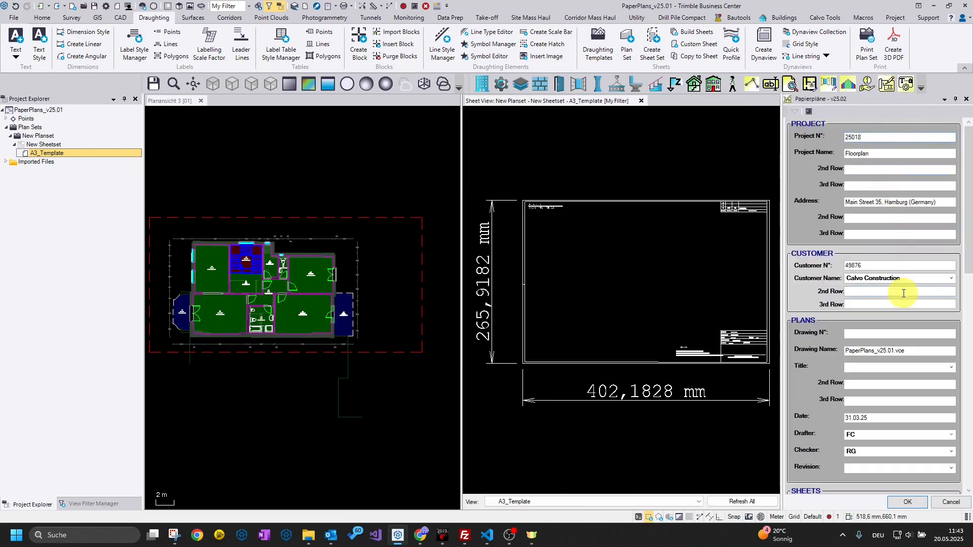
pyautogui.scroll(-3, 894, 239)
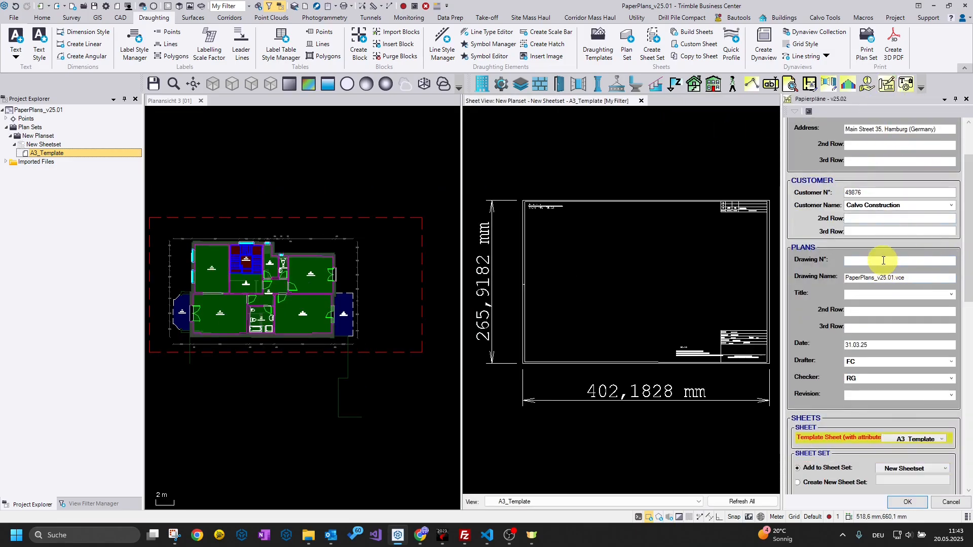
pyautogui.click(899, 298)
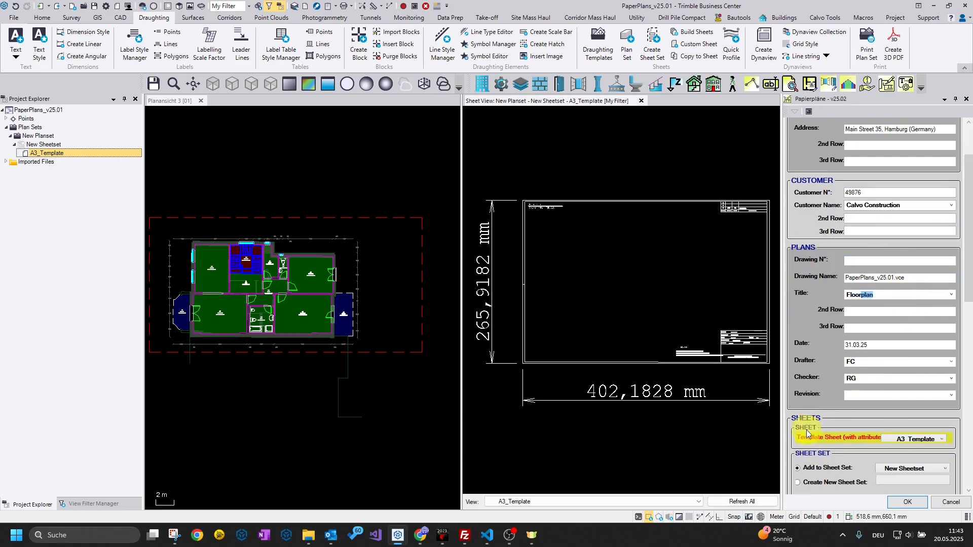
pyautogui.scroll(-4, 871, 375)
pyautogui.click(919, 342)
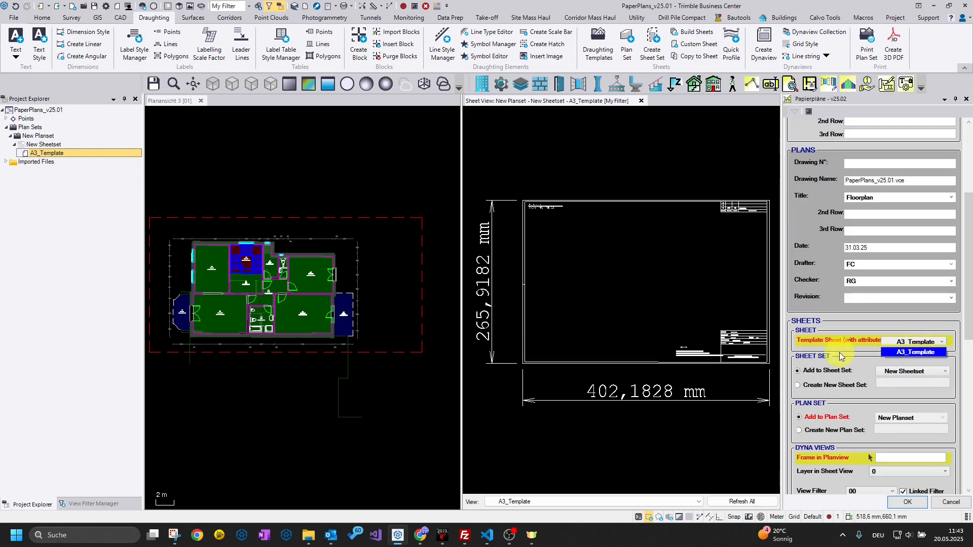
pyautogui.click(910, 343)
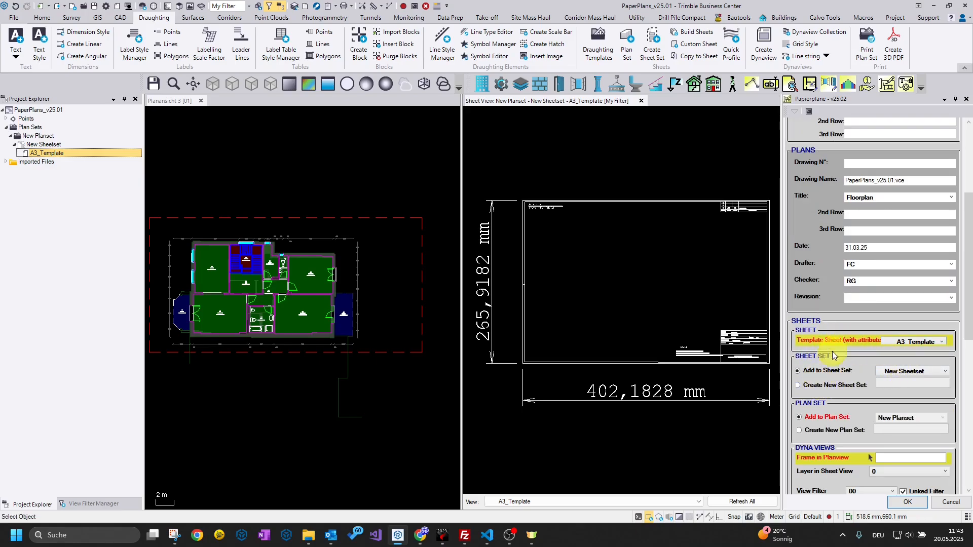
# - Choose to create a new sheet set named New One SS and a new plan set named New One PS
pyautogui.click(824, 384)
pyautogui.click(924, 382)
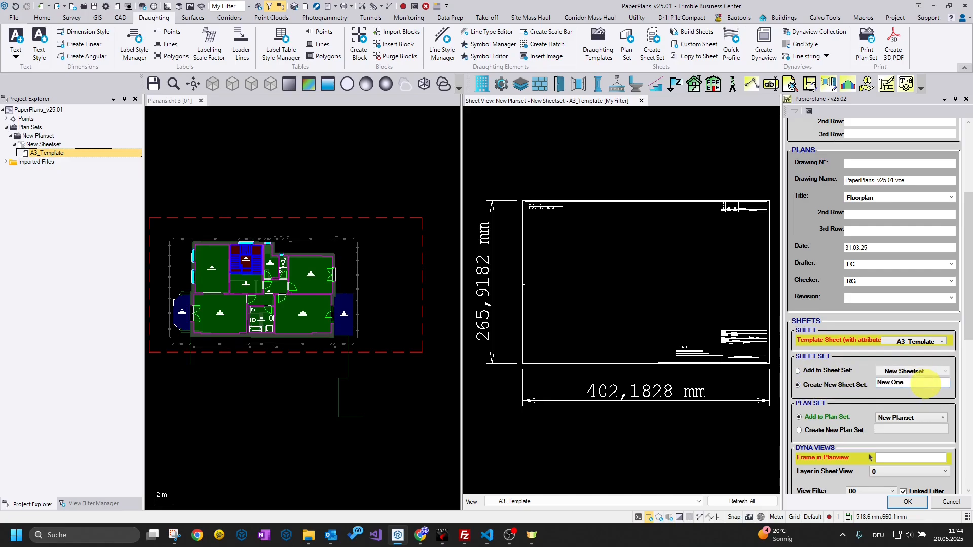
pyautogui.click(826, 430)
pyautogui.click(907, 428)
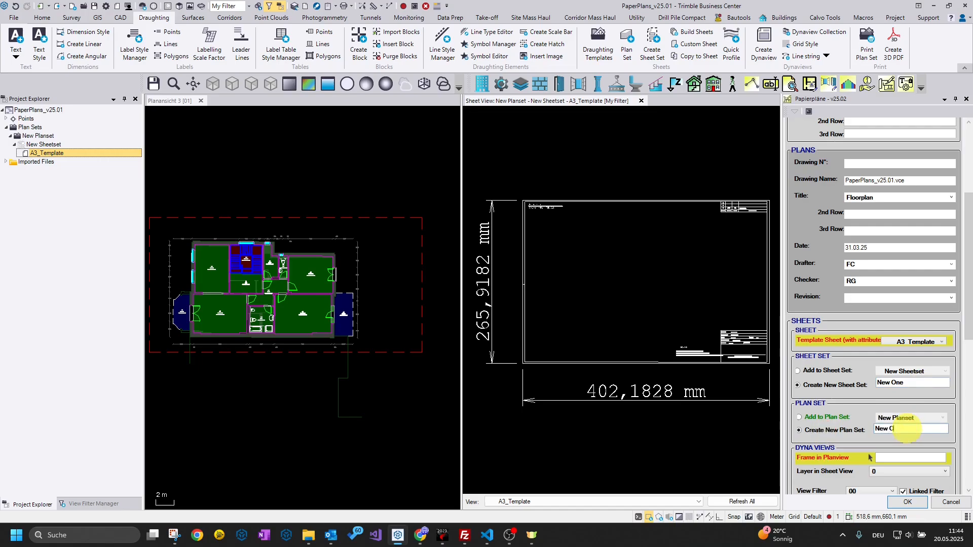
pyautogui.click(911, 383)
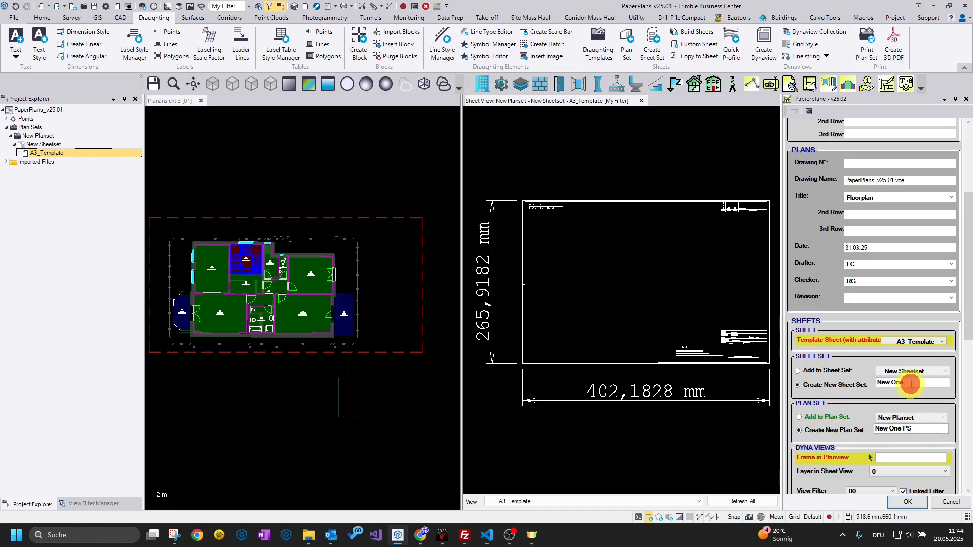
pyautogui.write('SS')
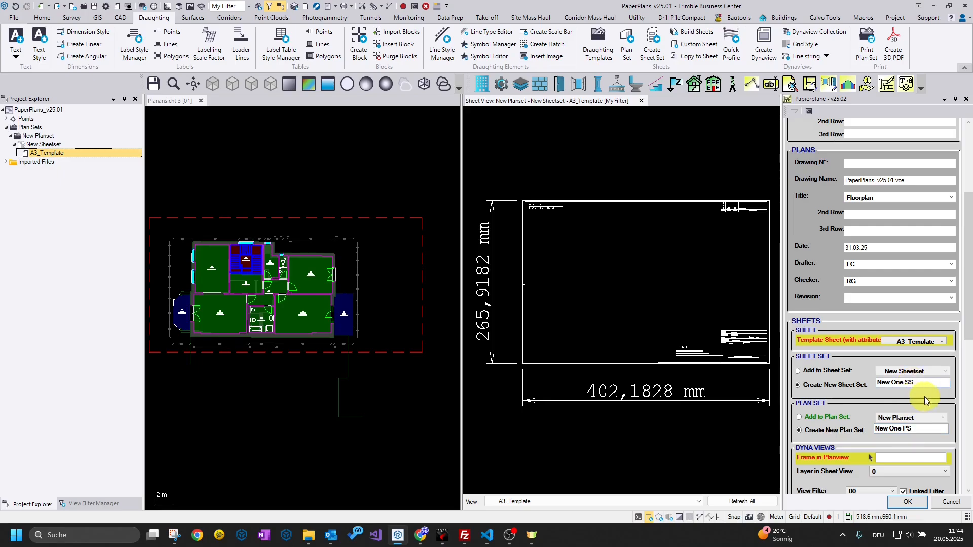
# - Pick the red dashed polyline around the floor plan as the plan view frame and take layer RAHMEN from the sheet's border
pyautogui.scroll(-2, 907, 405)
pyautogui.click(902, 386)
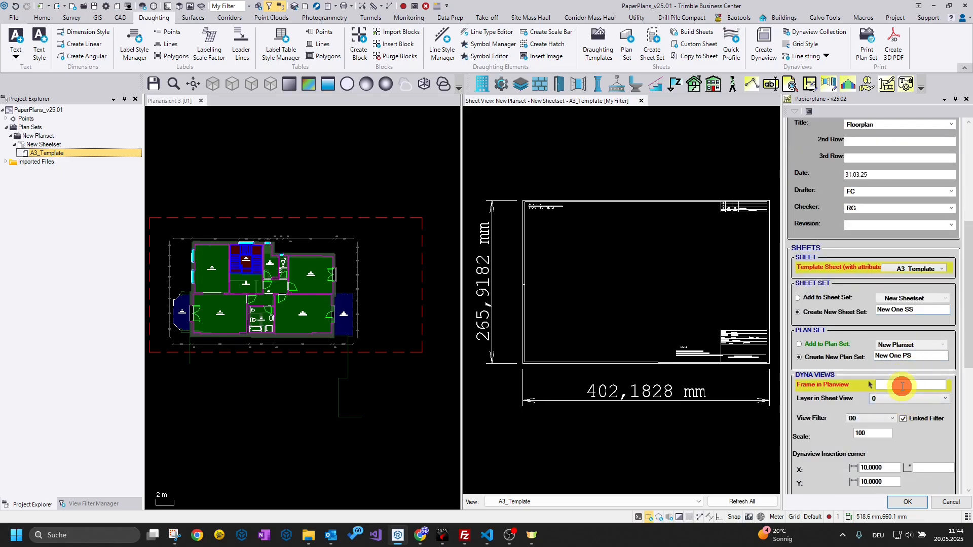
pyautogui.click(399, 216)
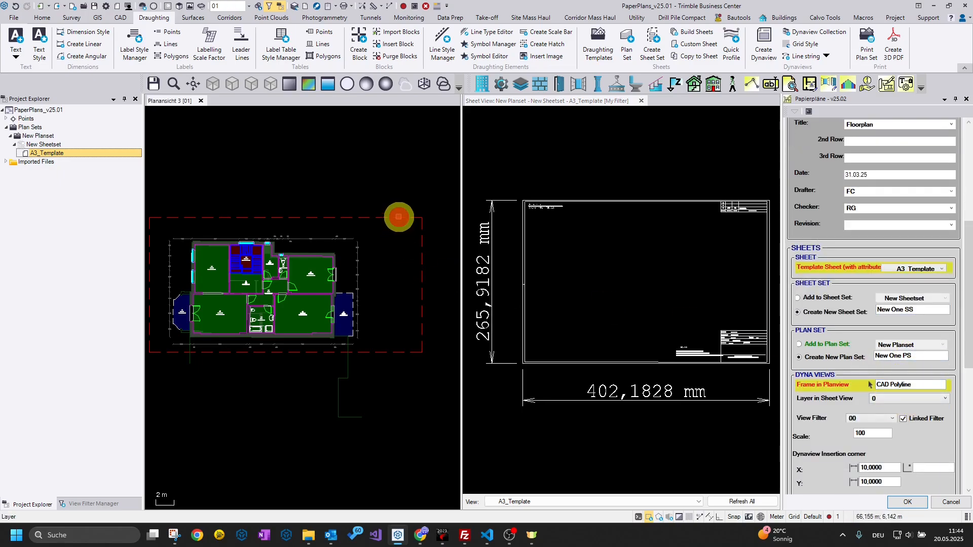
pyautogui.click(896, 399)
pyautogui.click(895, 399)
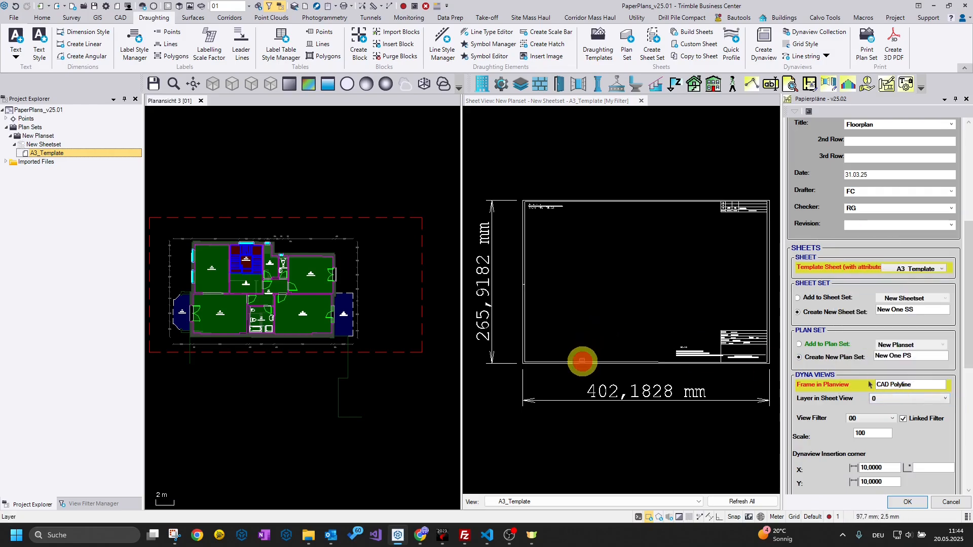
pyautogui.click(582, 361)
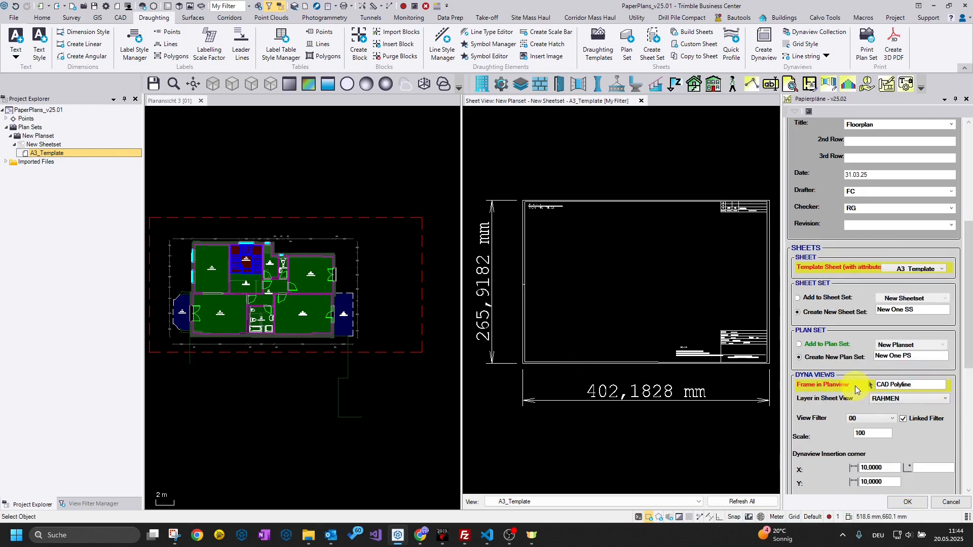
# - Pick the Dynaview insertion corner at about 14.90; 67.06 in the sheet and create the single plan
pyautogui.scroll(-3, 855, 385)
pyautogui.click(869, 360)
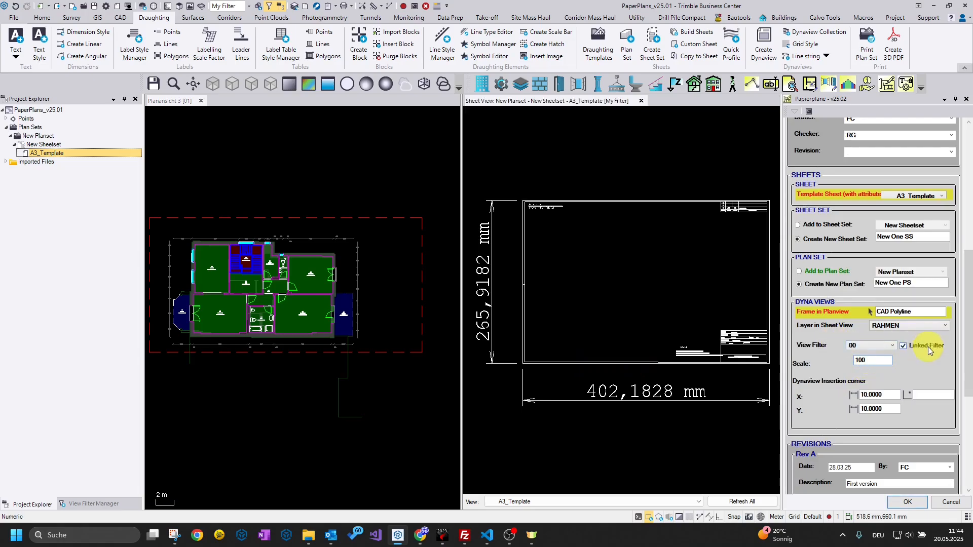
pyautogui.click(930, 394)
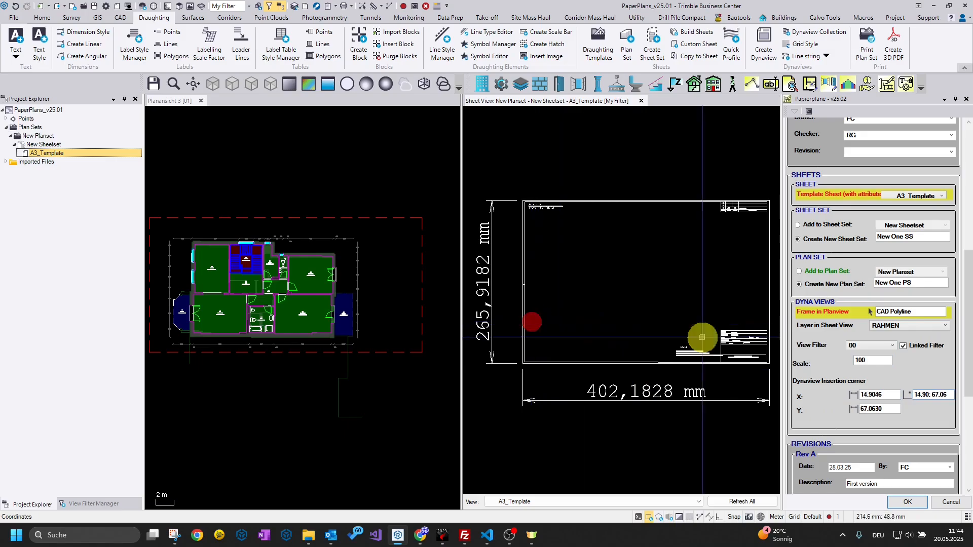
pyautogui.scroll(-4, 901, 401)
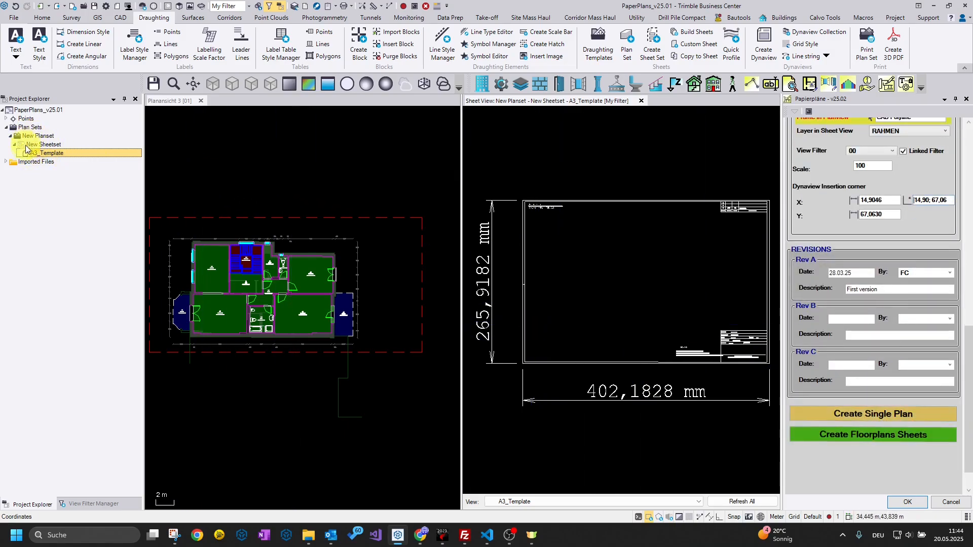
pyautogui.click(906, 416)
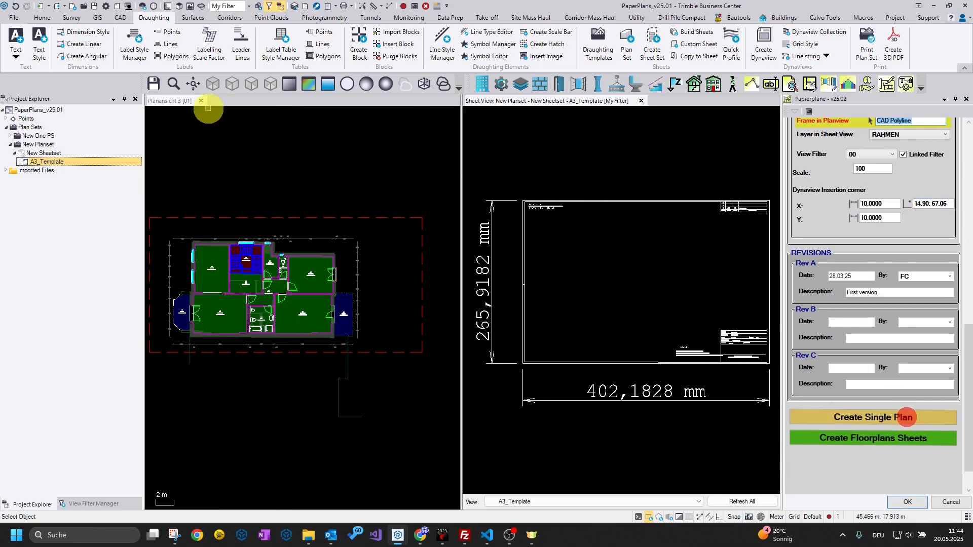
# - Open a new sheet view of the Floorplan sheet from New One SS in the New One PS plan set
pyautogui.click(10, 136)
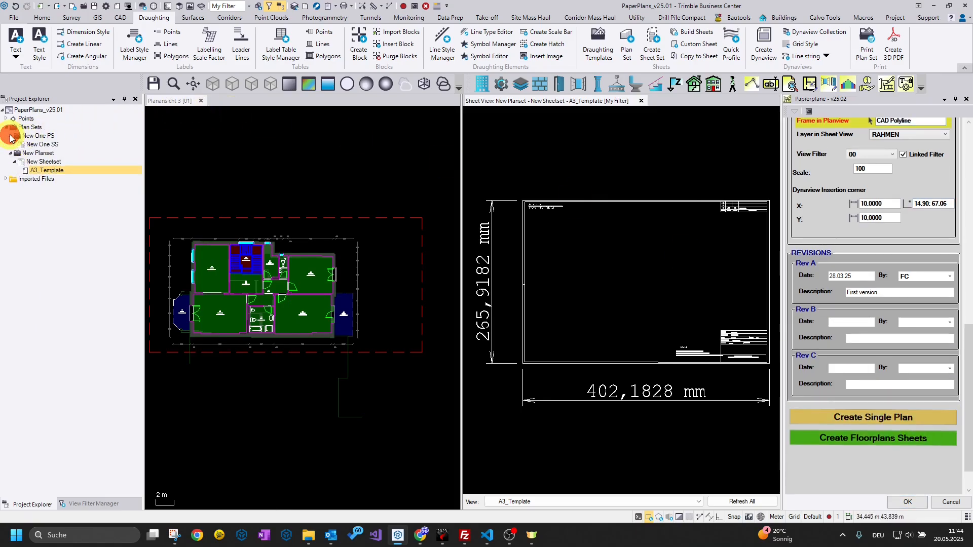
pyautogui.click(15, 145)
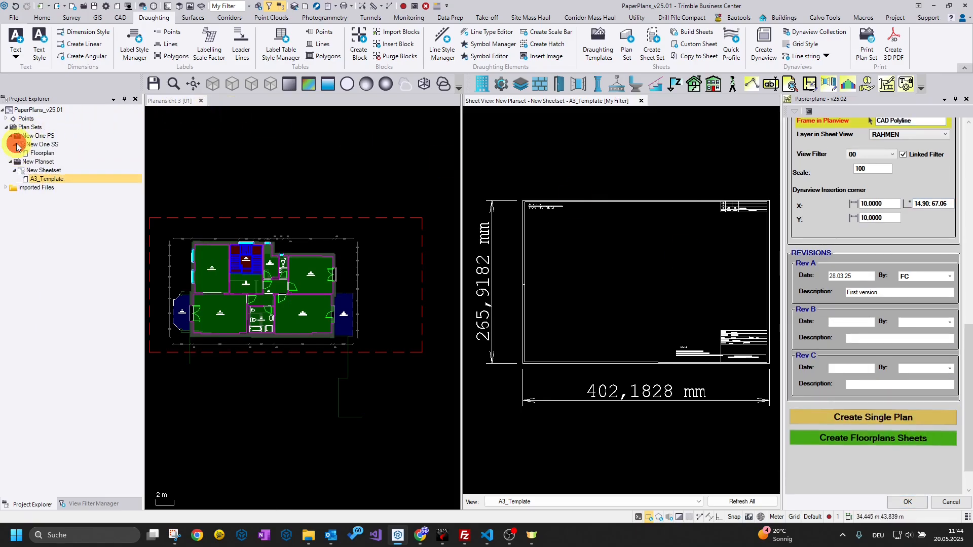
pyautogui.click(44, 154)
pyautogui.rightClick(47, 157)
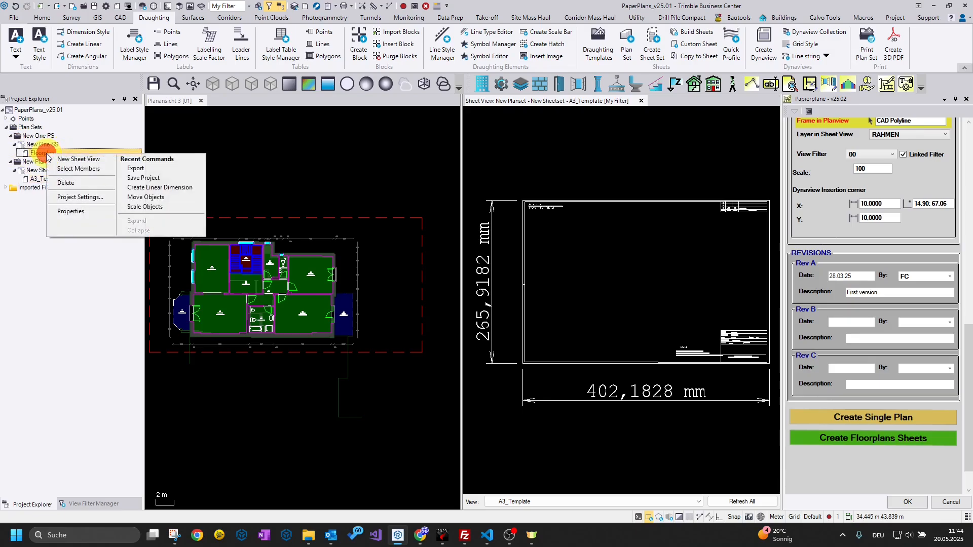
pyautogui.click(69, 162)
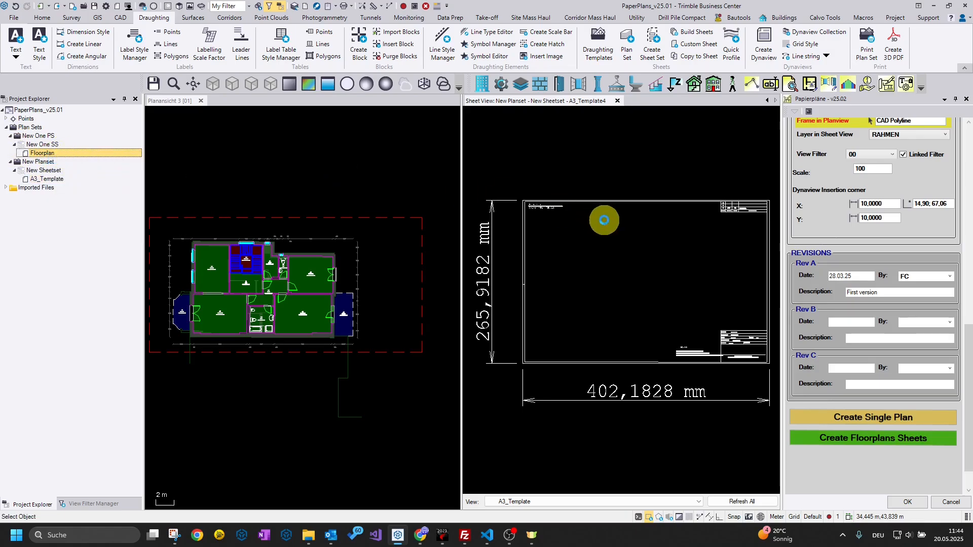
pyautogui.scroll(3, 626, 250)
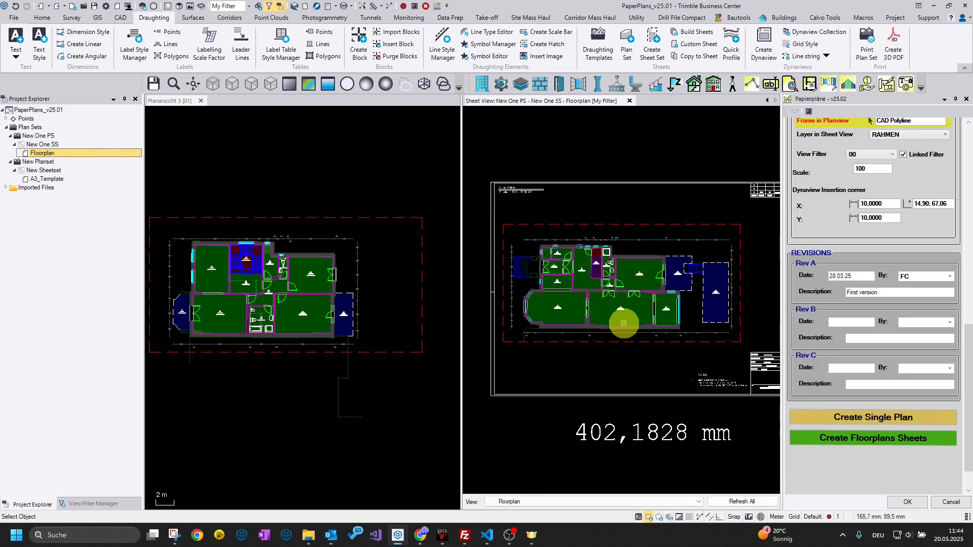
pyautogui.scroll(-4, 563, 315)
pyautogui.moveTo(605, 330); pyautogui.dragTo(638, 333, button='middle')
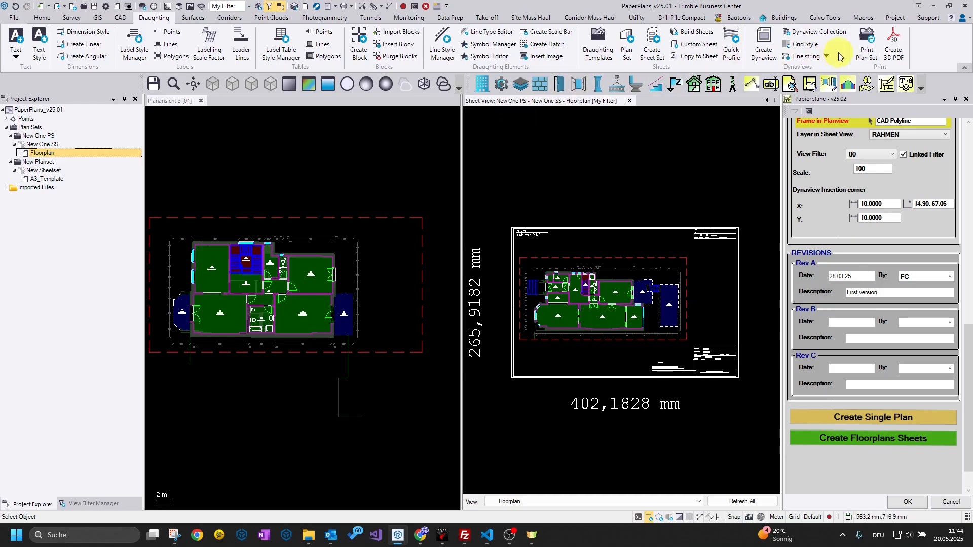
# - Print the New One PS plan set to a PDF named test ps on the Desktop and close the opened PDF
pyautogui.click(867, 39)
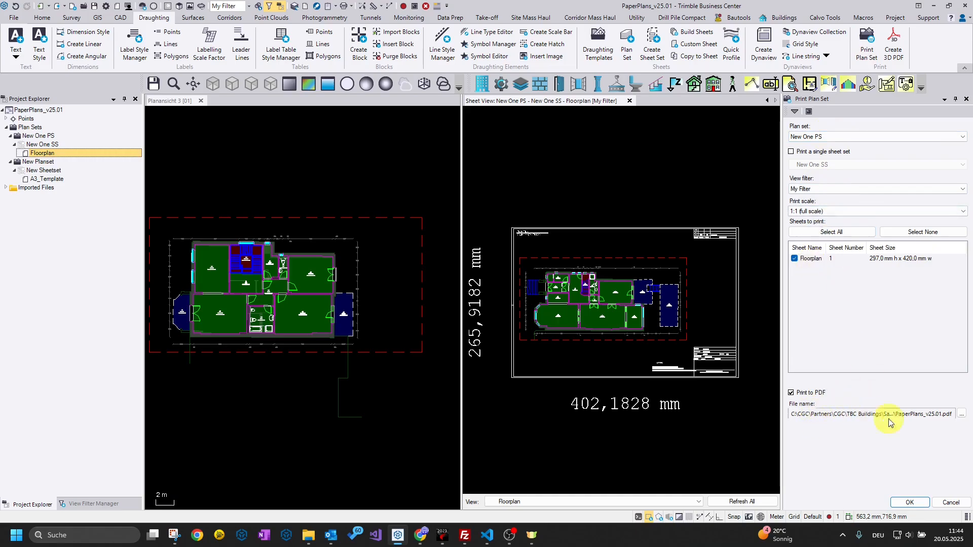
pyautogui.click(959, 413)
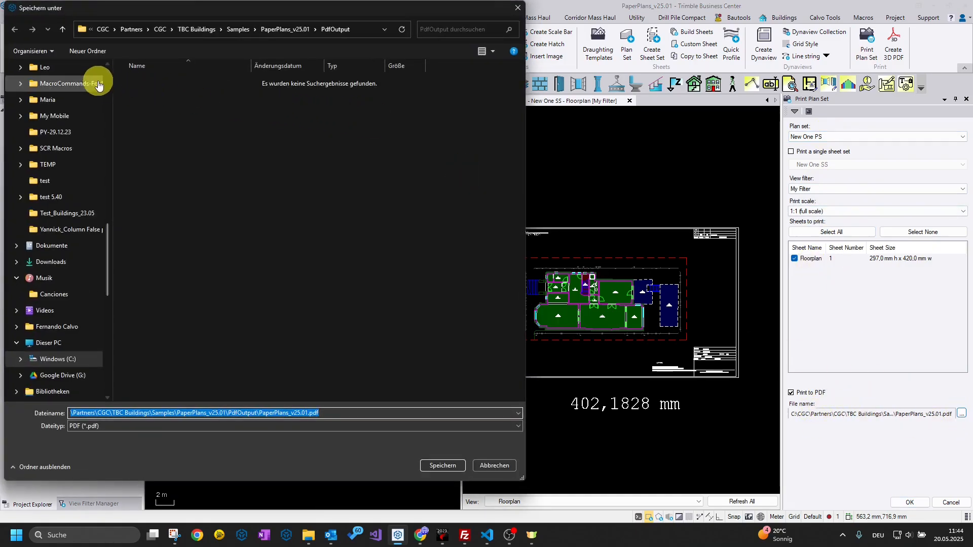
pyautogui.scroll(10, 74, 223)
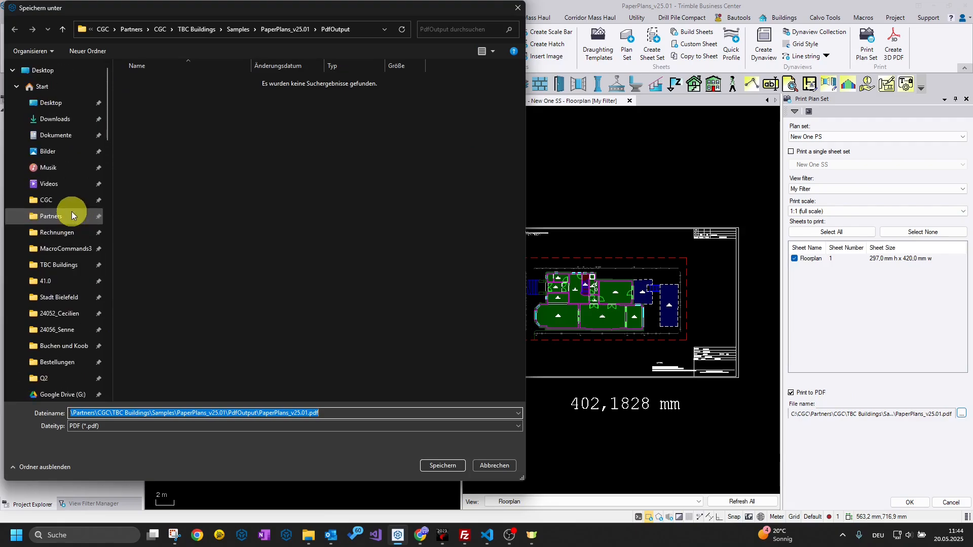
pyautogui.click(45, 71)
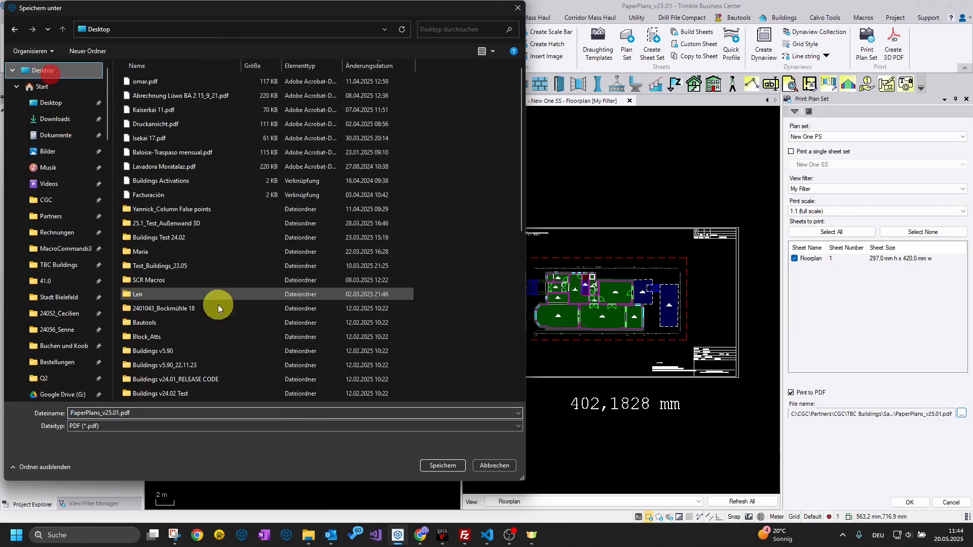
pyautogui.click(139, 414)
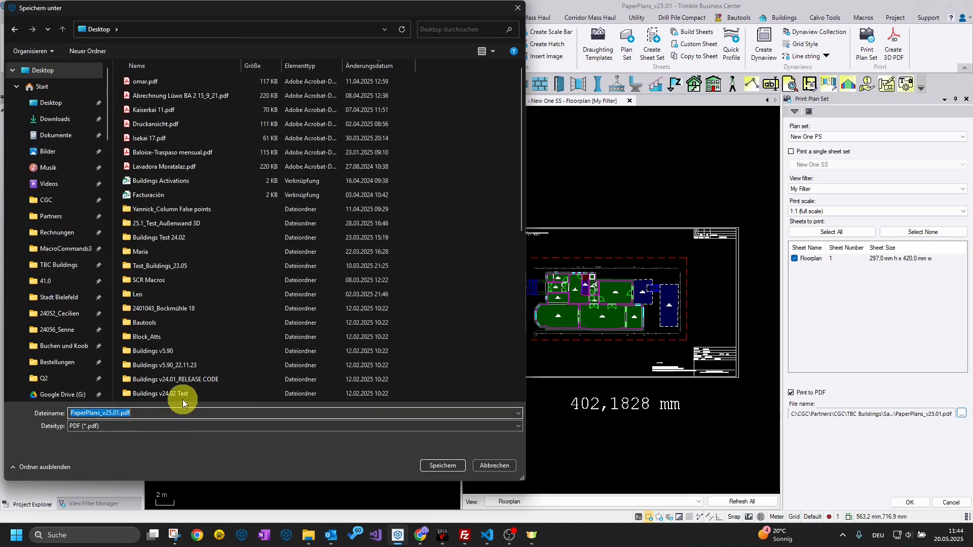
pyautogui.write('test ps')
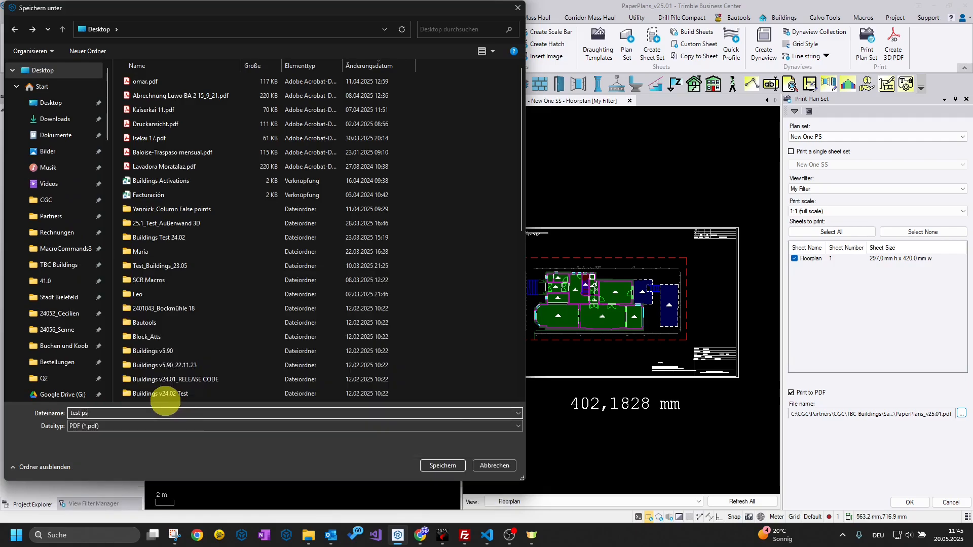
pyautogui.press('Return')
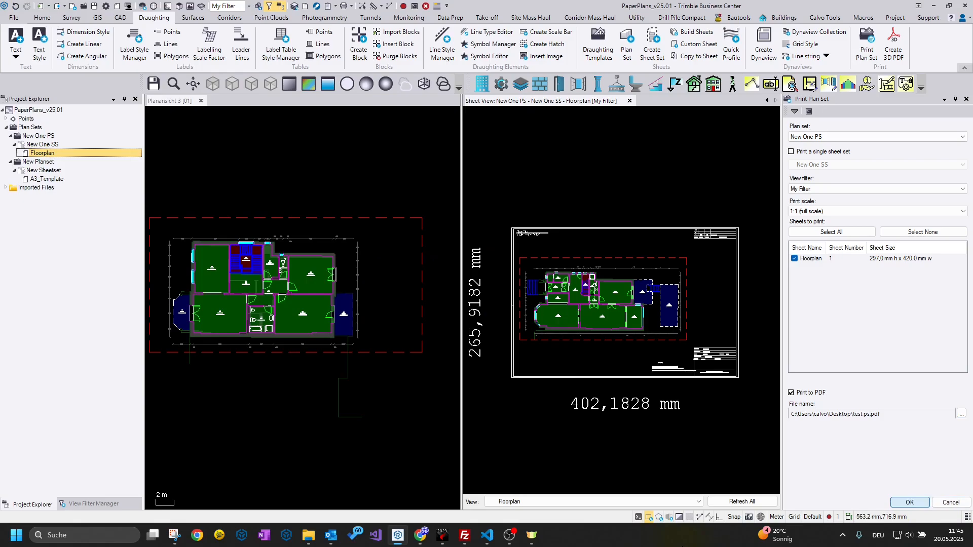
pyautogui.click(950, 502)
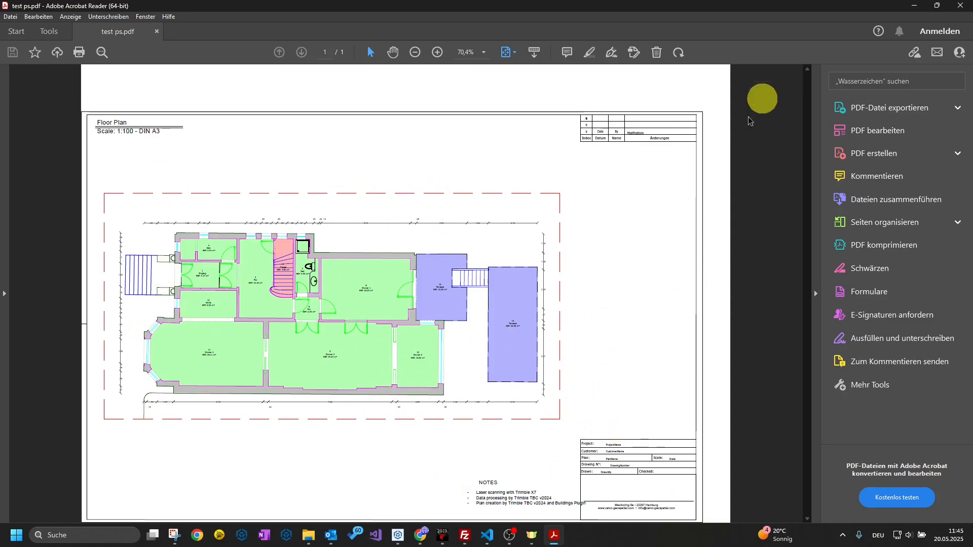
pyautogui.click(969, 6)
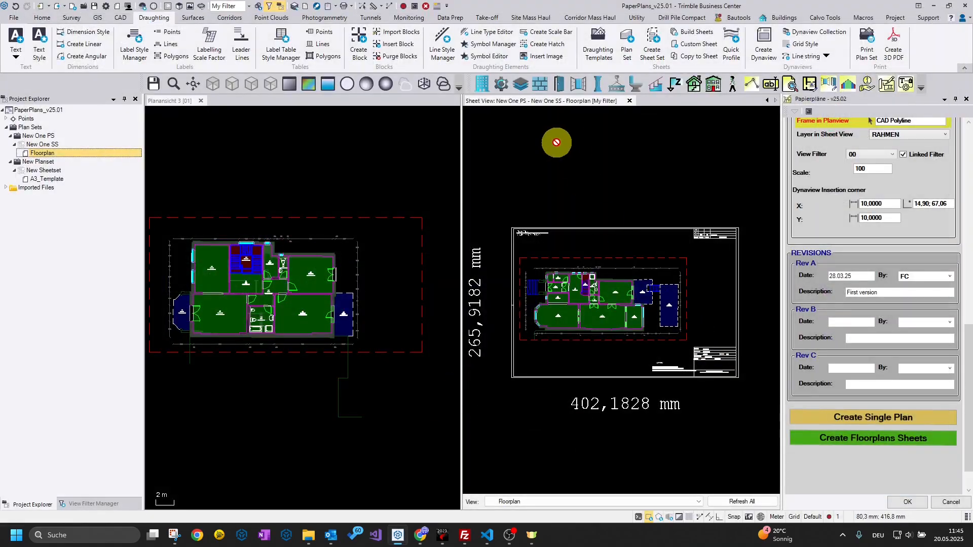
# - Inspect the title block of the Floorplan sheet and close that sheet view
pyautogui.scroll(6, 720, 355)
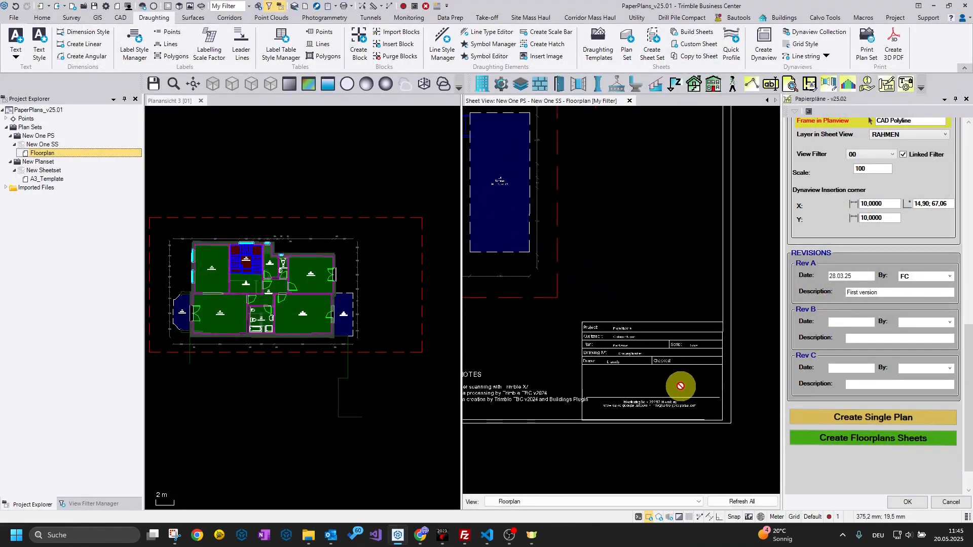
pyautogui.moveTo(653, 409); pyautogui.dragTo(591, 398, button='middle')
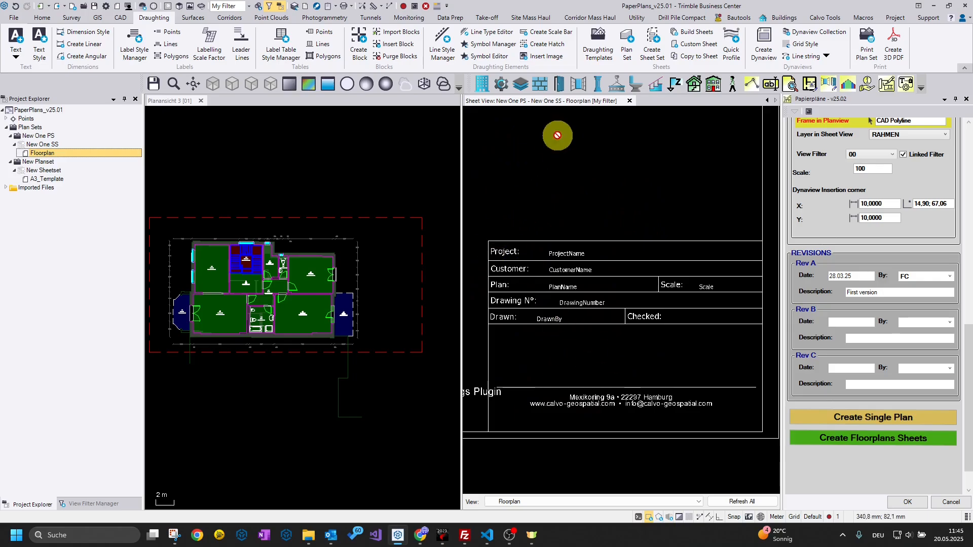
pyautogui.click(629, 102)
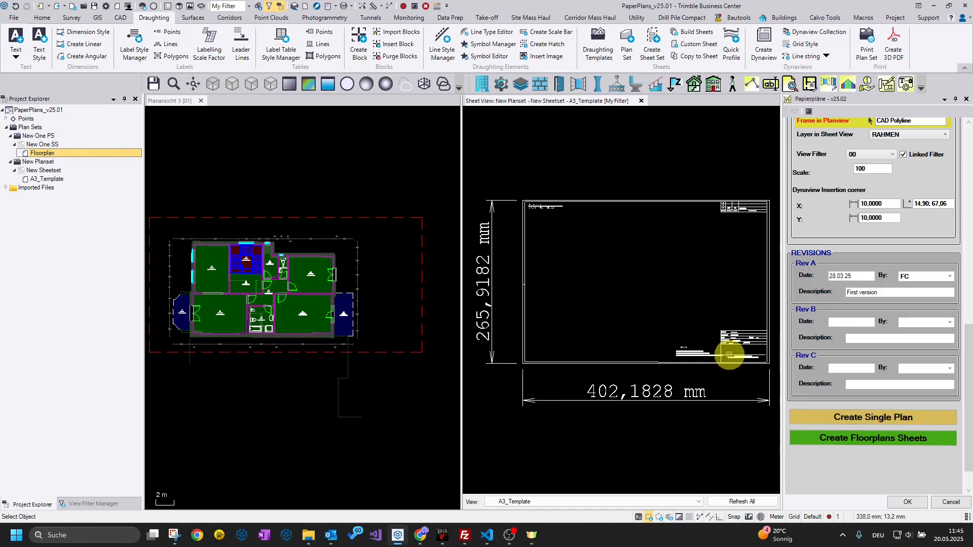
# - Start inserting an image in the A3_Template sheet, choosing the PNG file CG_Logo_Neu.PNG from the PaperPlans_v25.01 folder
pyautogui.scroll(5, 728, 354)
pyautogui.moveTo(745, 343); pyautogui.dragTo(610, 365, button='middle')
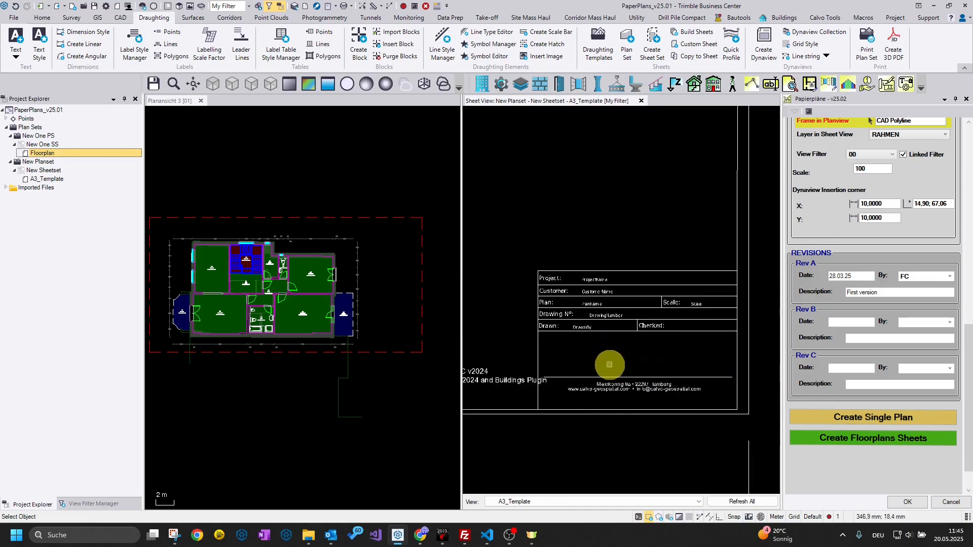
pyautogui.scroll(2, 583, 364)
pyautogui.scroll(-2, 634, 362)
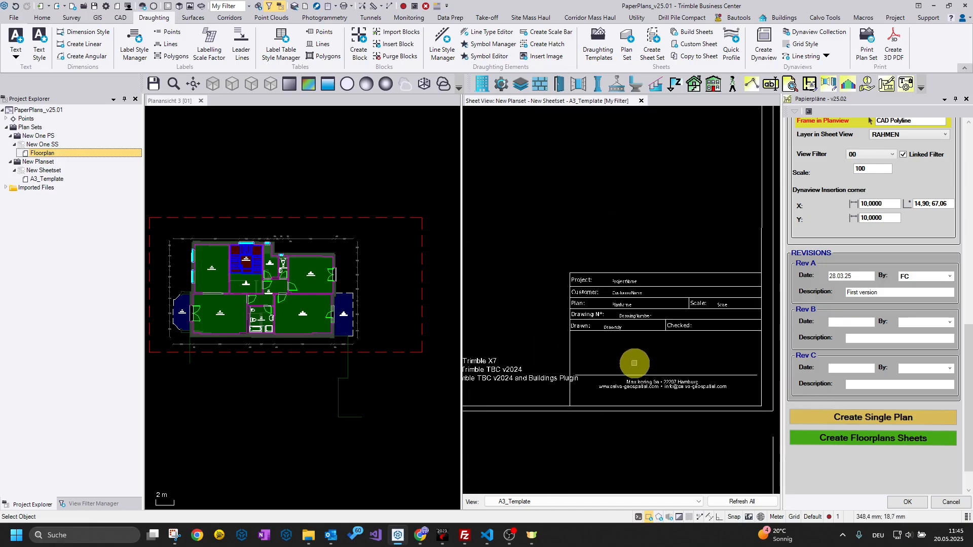
pyautogui.scroll(2, 641, 393)
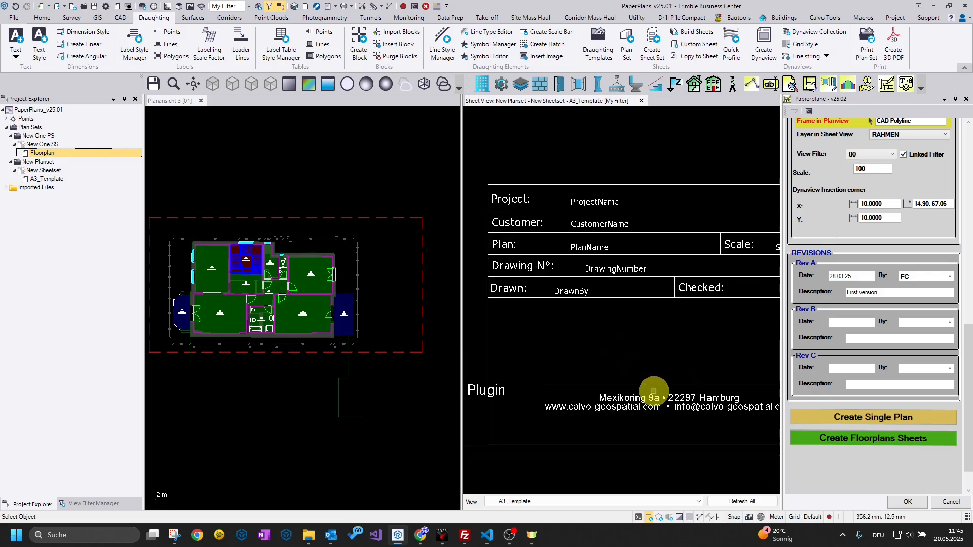
pyautogui.scroll(-2, 653, 391)
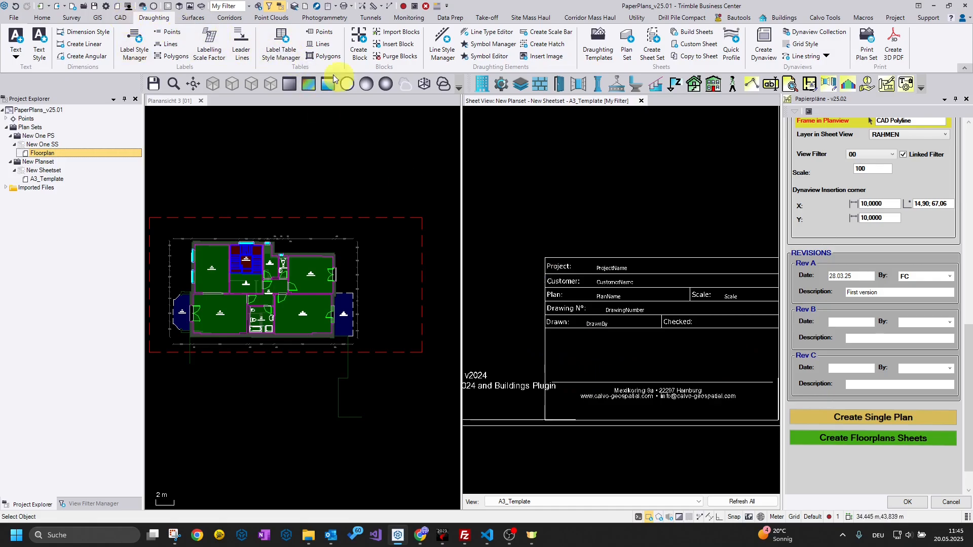
pyautogui.click(548, 57)
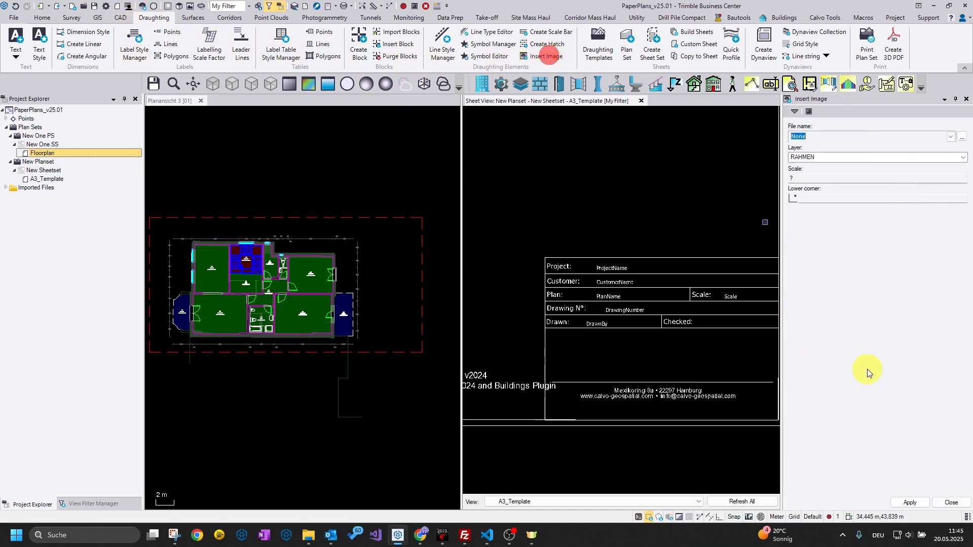
pyautogui.click(963, 137)
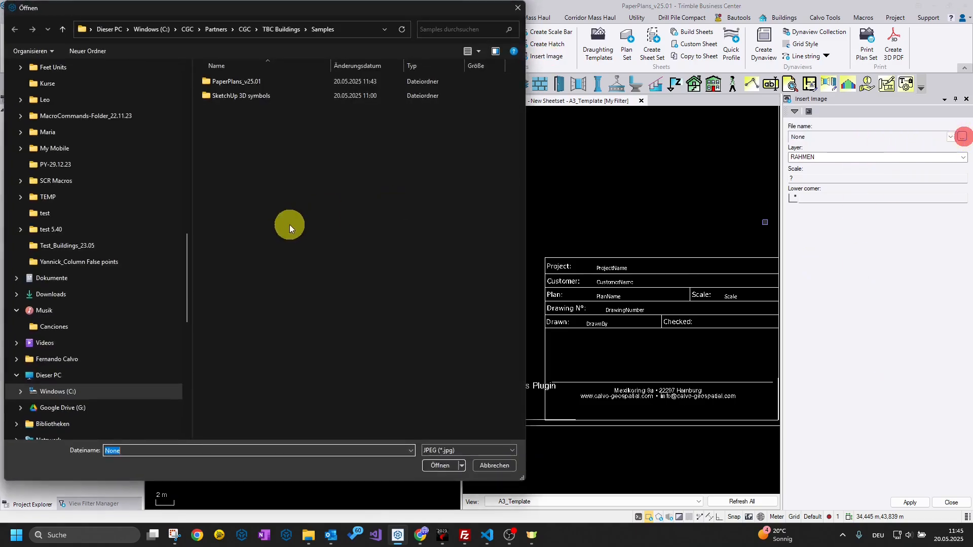
pyautogui.doubleClick(253, 81)
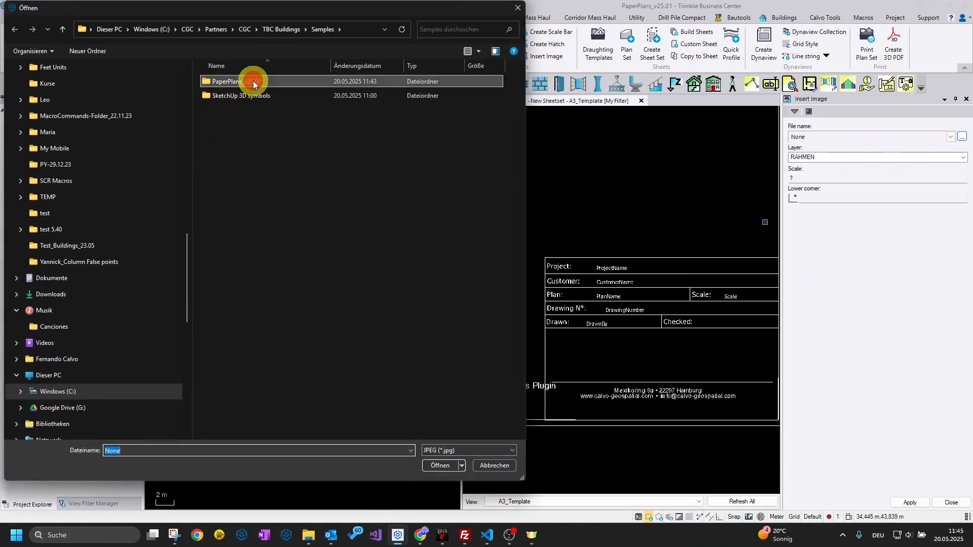
pyautogui.click(475, 447)
pyautogui.click(468, 482)
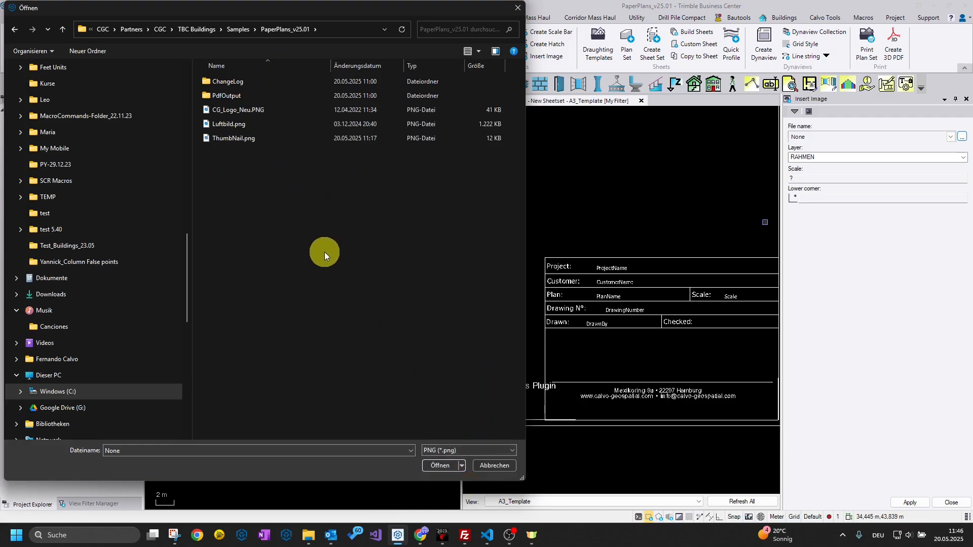
pyautogui.click(236, 107)
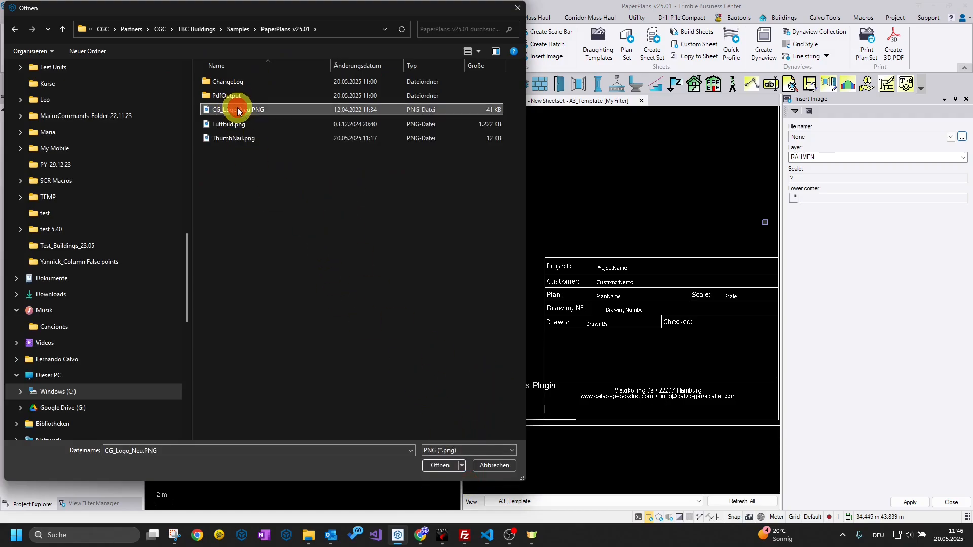
pyautogui.click(440, 465)
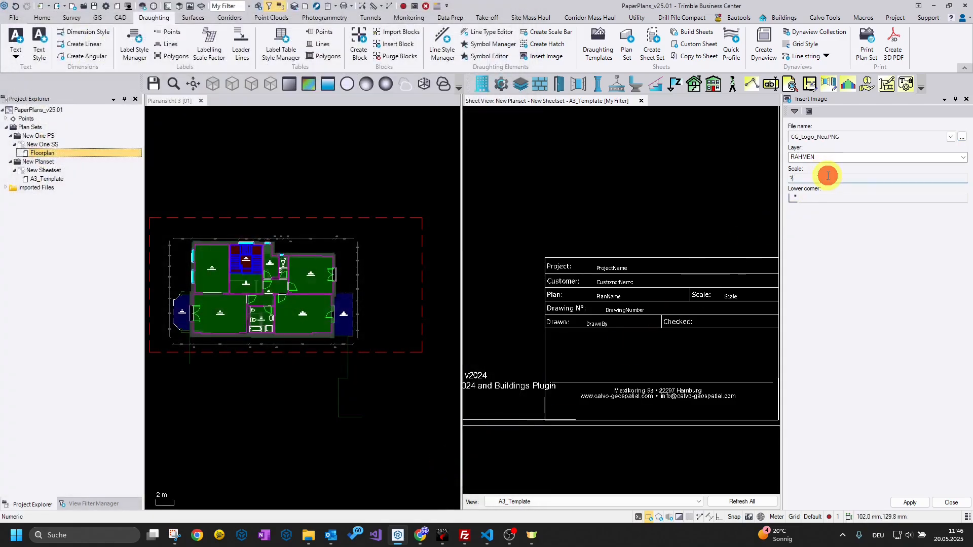
# - Set the image scale to 1 and place its lower corner at about 326.9; 16.4 mm, above the title block's address line
pyautogui.write('1')
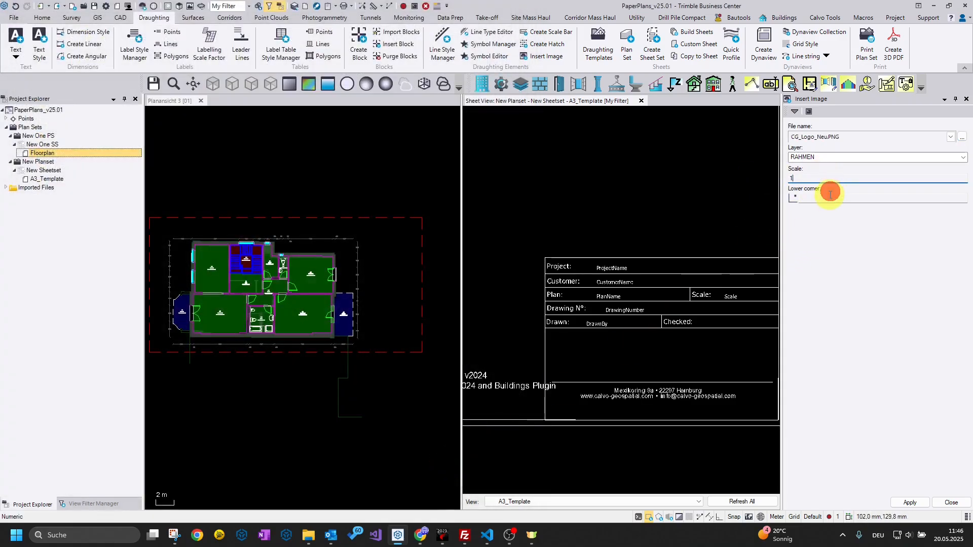
pyautogui.click(830, 195)
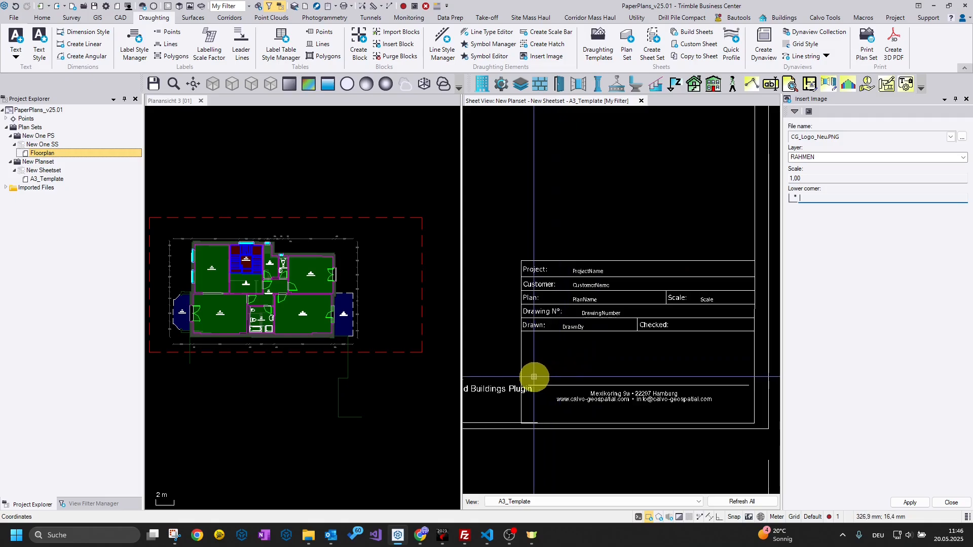
pyautogui.click(533, 376)
pyautogui.scroll(-3, 532, 385)
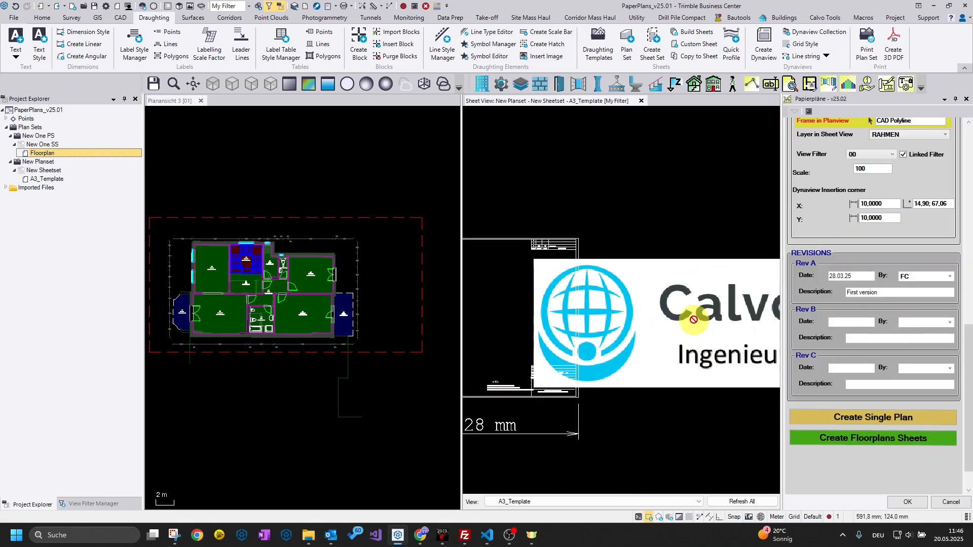
# - Close the Papierpläne command and shrink the logo by its upper corner until it fits the title block's width
pyautogui.click(967, 101)
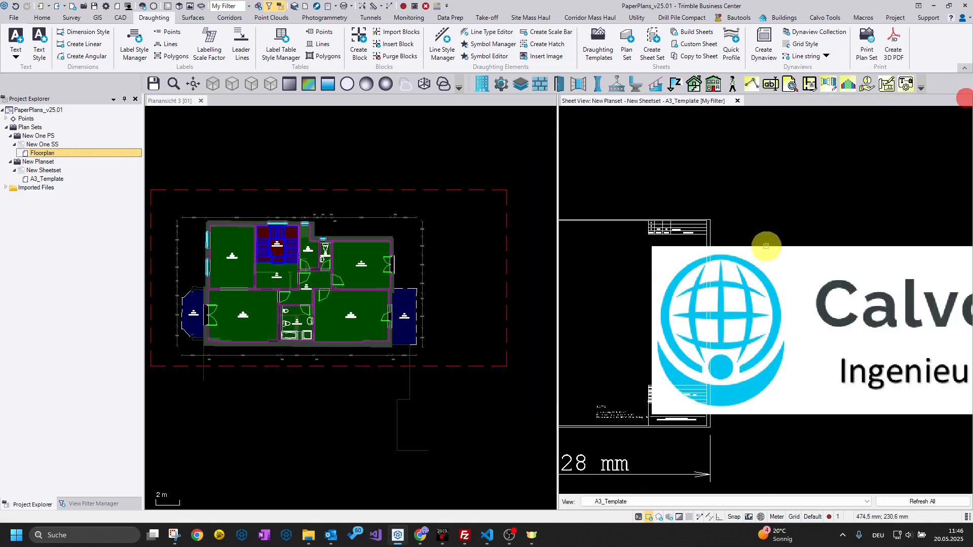
pyautogui.scroll(-5, 785, 247)
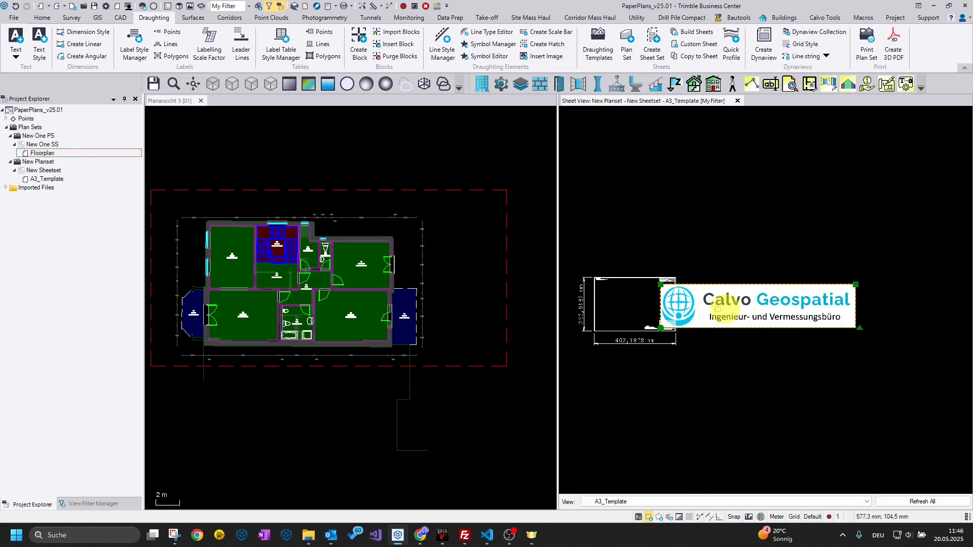
pyautogui.moveTo(851, 284); pyautogui.dragTo(662, 330)
pyautogui.scroll(4, 729, 314)
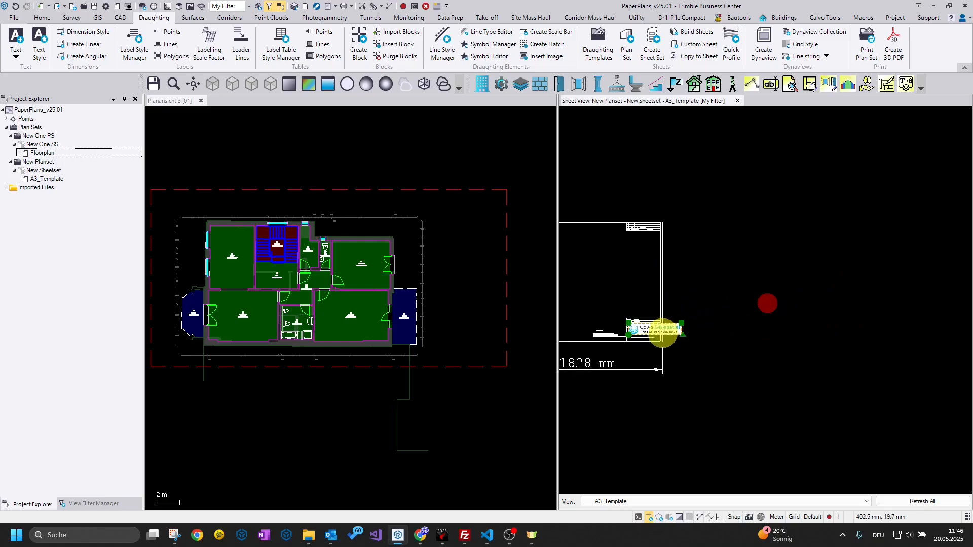
pyautogui.scroll(4, 669, 328)
pyautogui.scroll(-3, 770, 315)
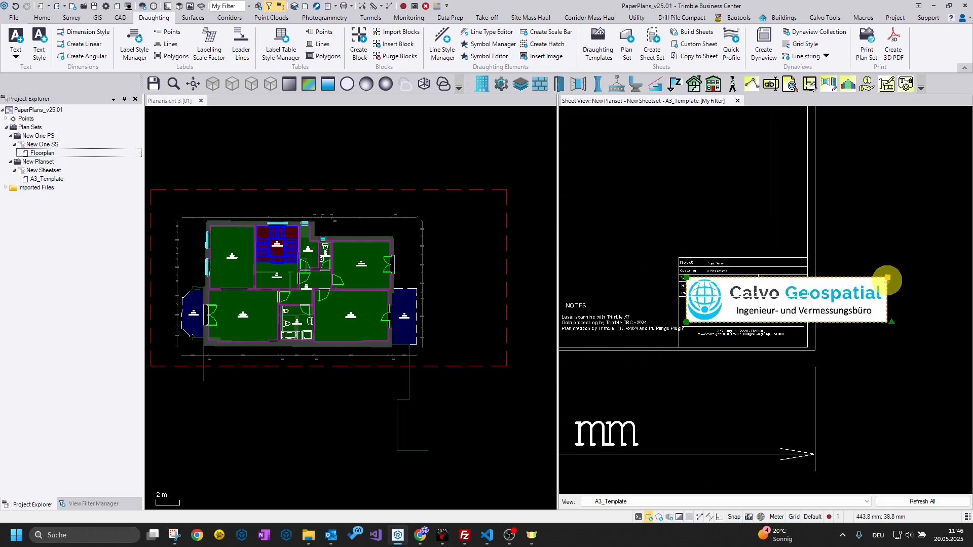
pyautogui.click(890, 277)
pyautogui.click(787, 304)
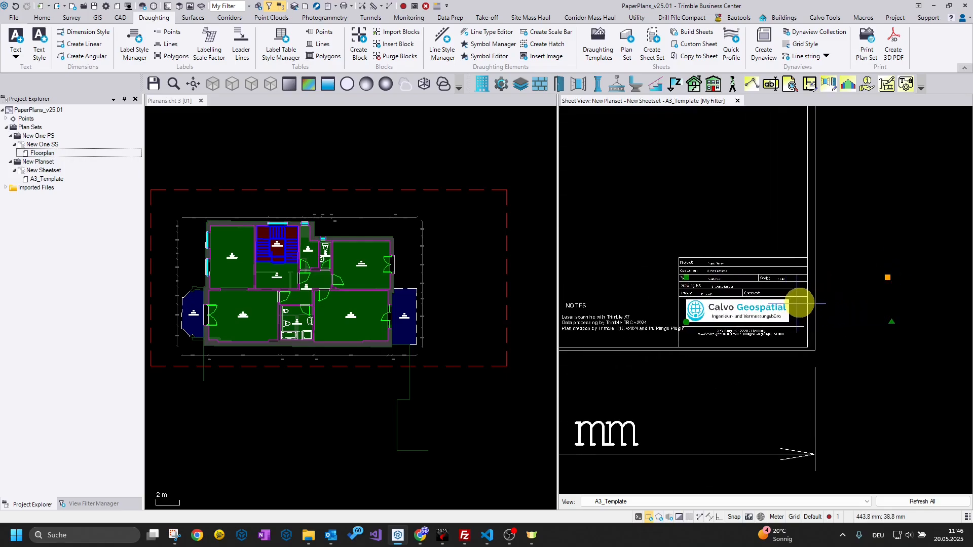
# - Move the logo slightly so it sits centred in the empty title block field above the address, and deselect it
pyautogui.scroll(3, 747, 310)
pyautogui.moveTo(747, 311); pyautogui.dragTo(753, 313, button='middle')
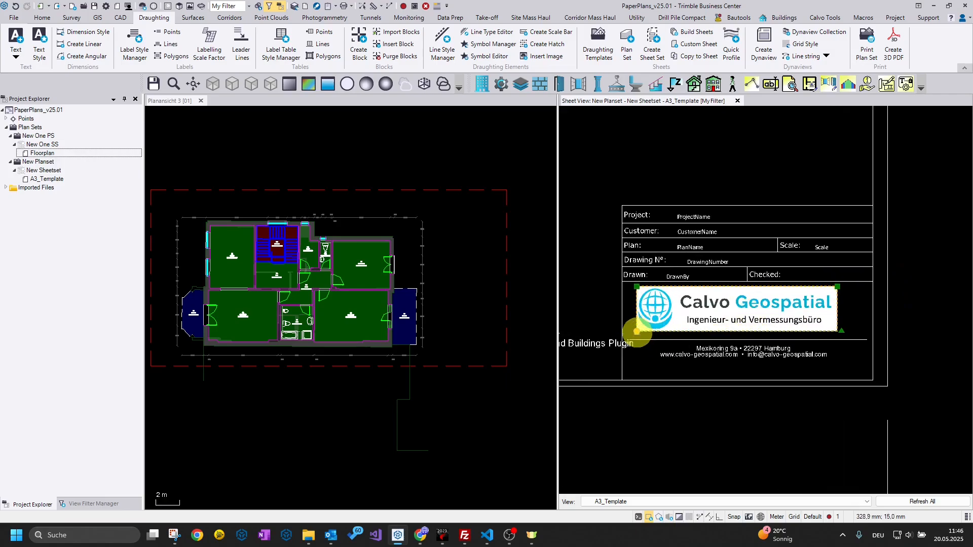
pyautogui.moveTo(636, 332); pyautogui.dragTo(647, 334)
pyautogui.click(946, 282)
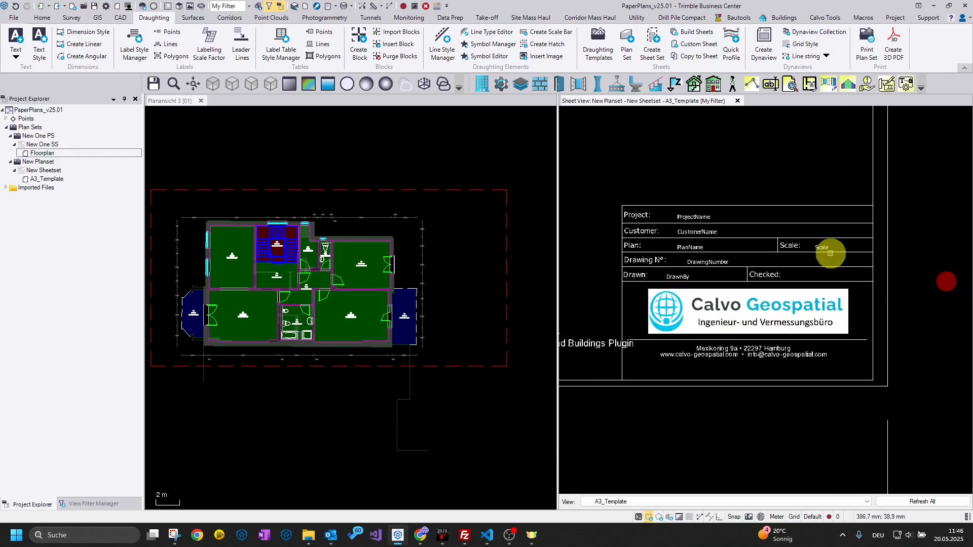
pyautogui.scroll(-2, 830, 253)
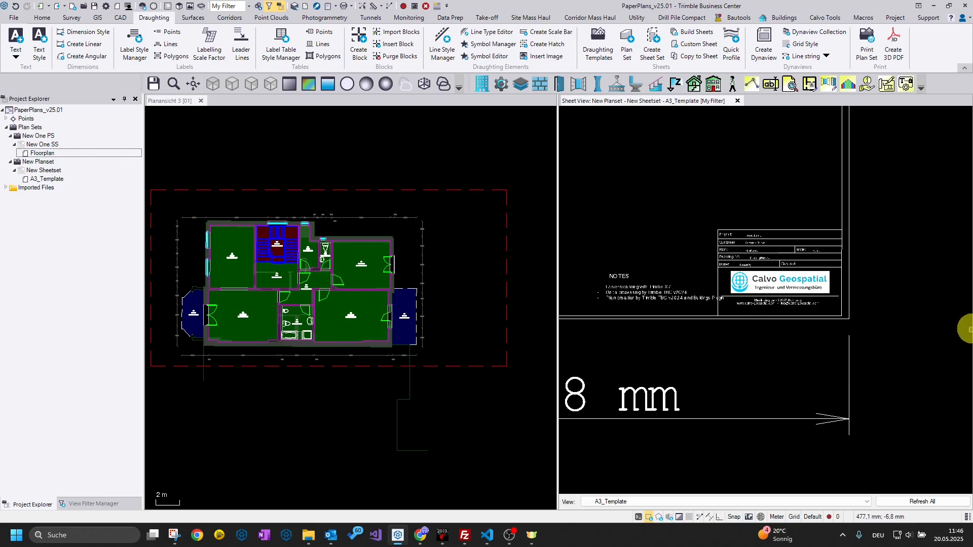
pyautogui.scroll(2, 784, 270)
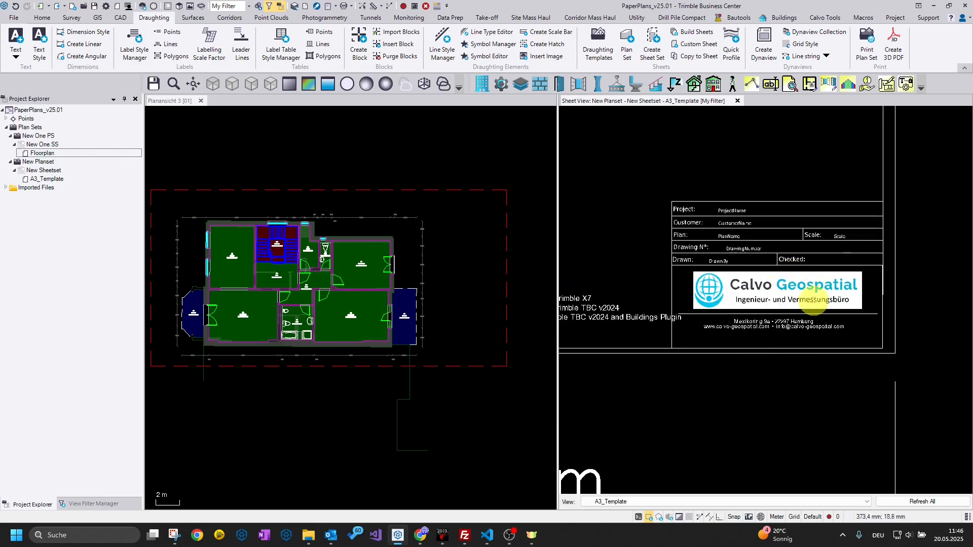